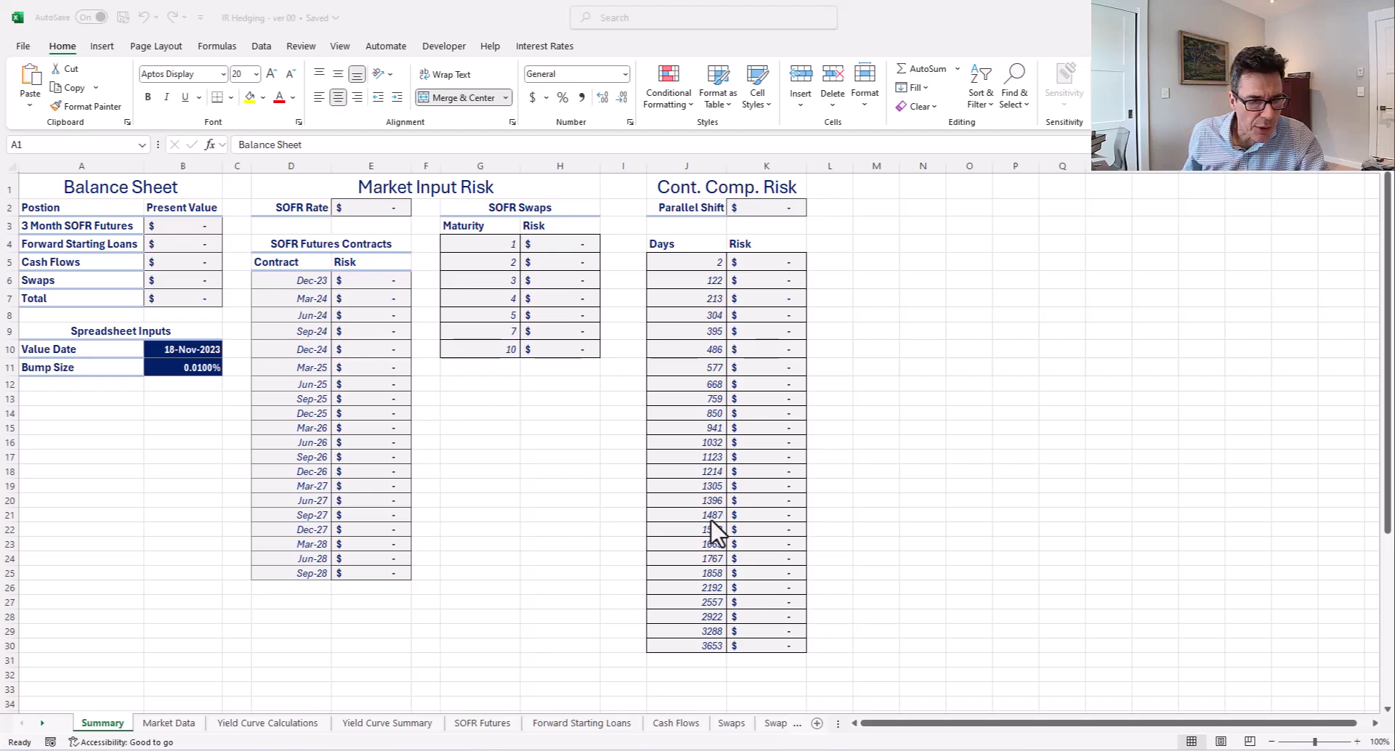
# - Review the value date and bump size inputs and the SOFR futures contracts on the Summary sheet
pyautogui.click(196, 360)
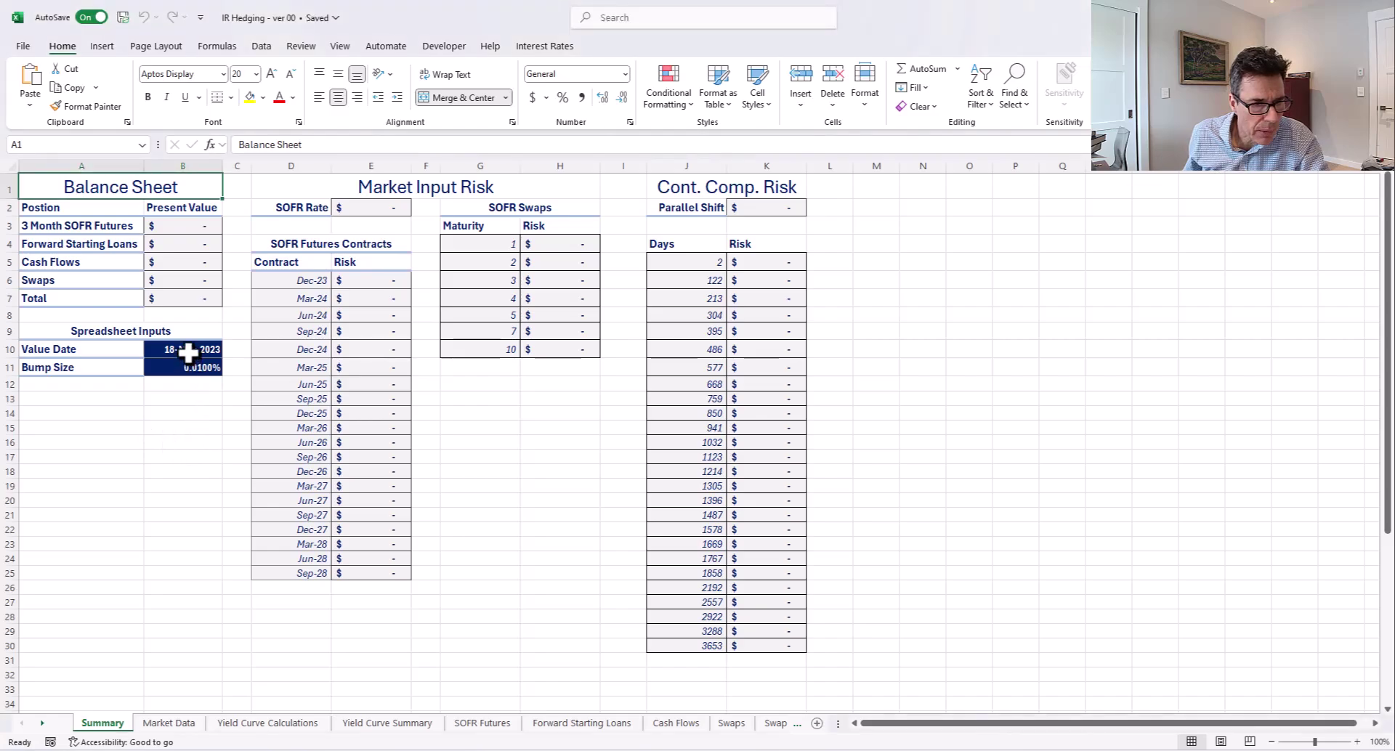
pyautogui.moveTo(194, 354); pyautogui.dragTo(187, 370)
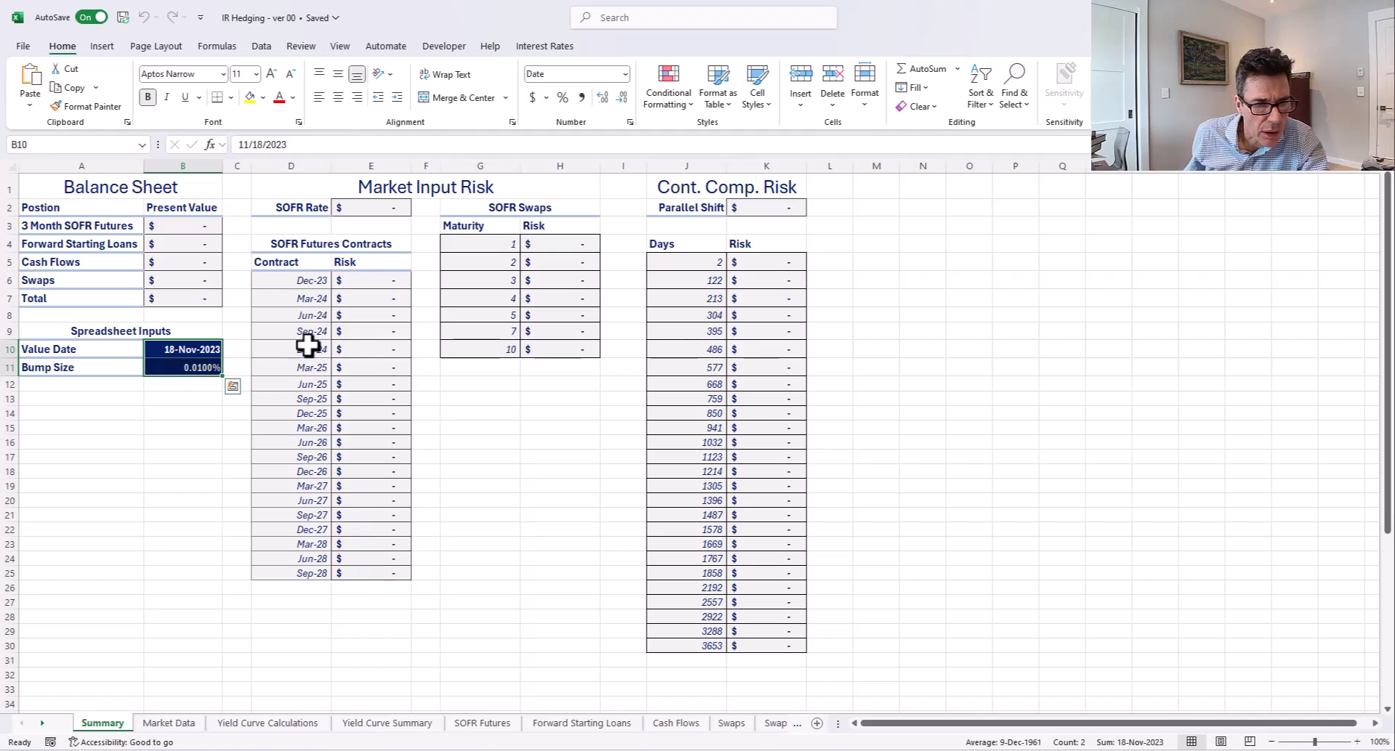
pyautogui.moveTo(299, 313); pyautogui.dragTo(298, 399)
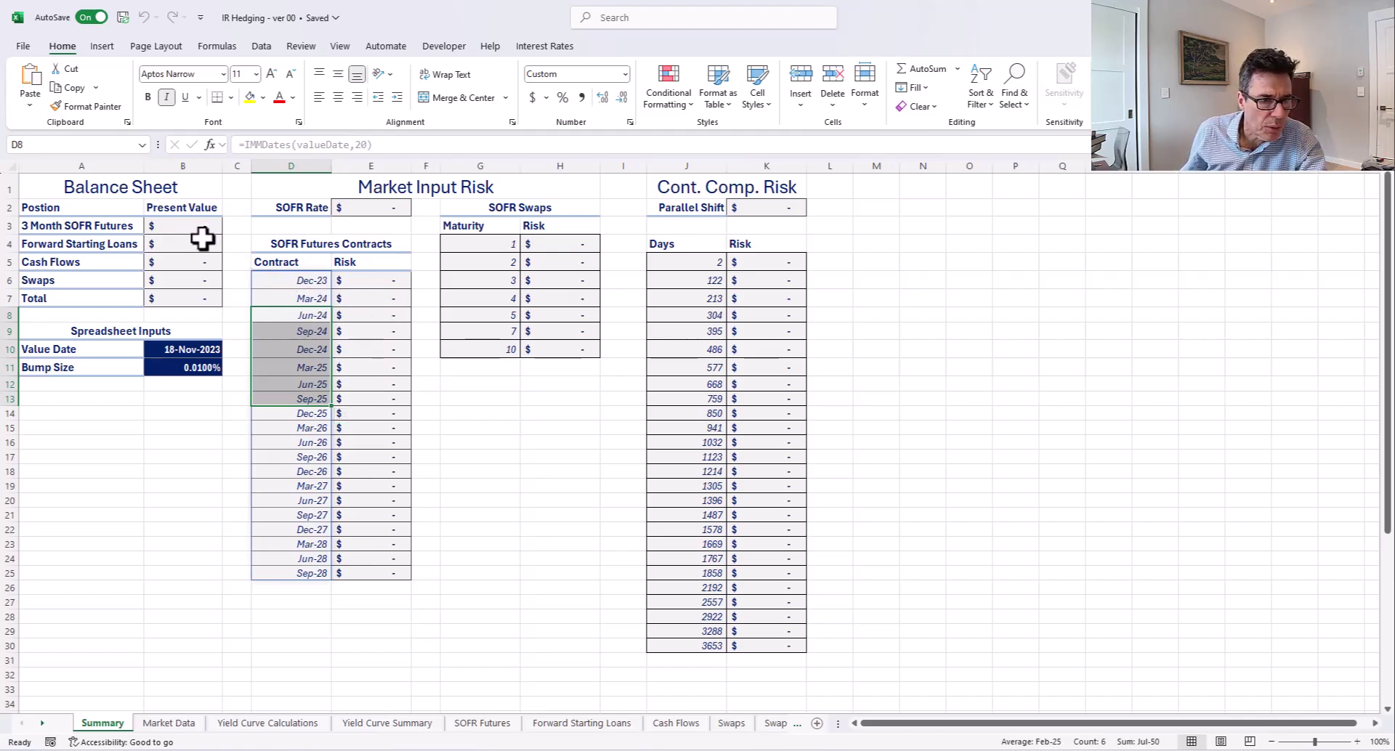
# - Review the balance sheet's present values and its positions, from 3 Month SOFR Futures down to Swaps
pyautogui.moveTo(170, 226); pyautogui.dragTo(160, 306)
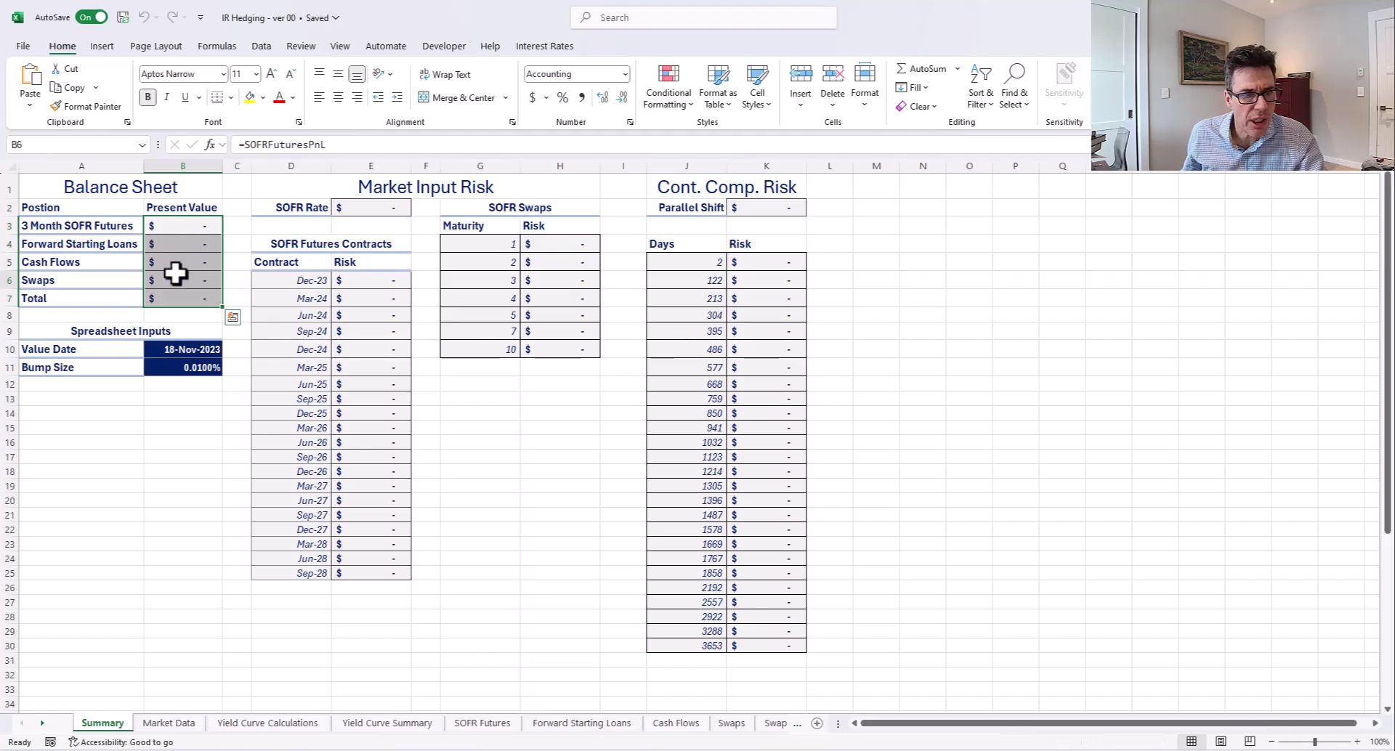
pyautogui.click(176, 279)
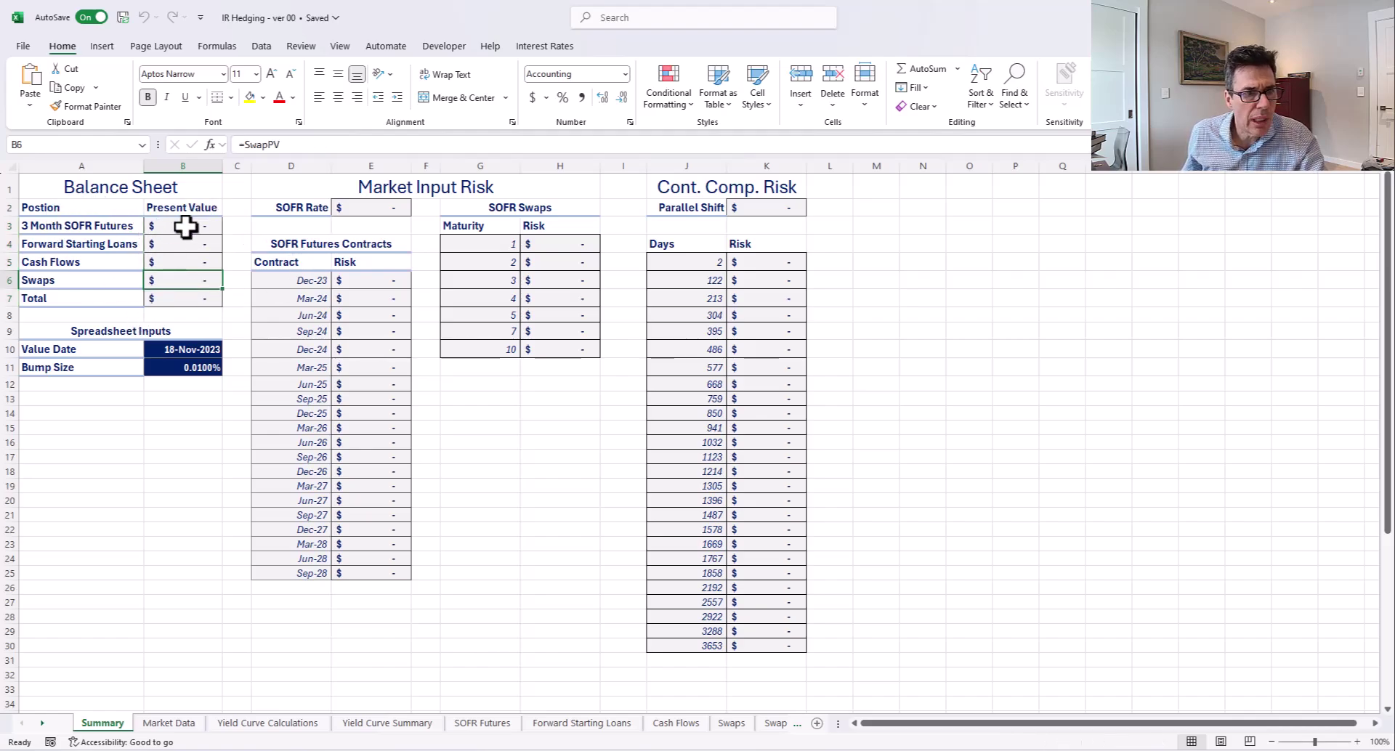
pyautogui.click(92, 226)
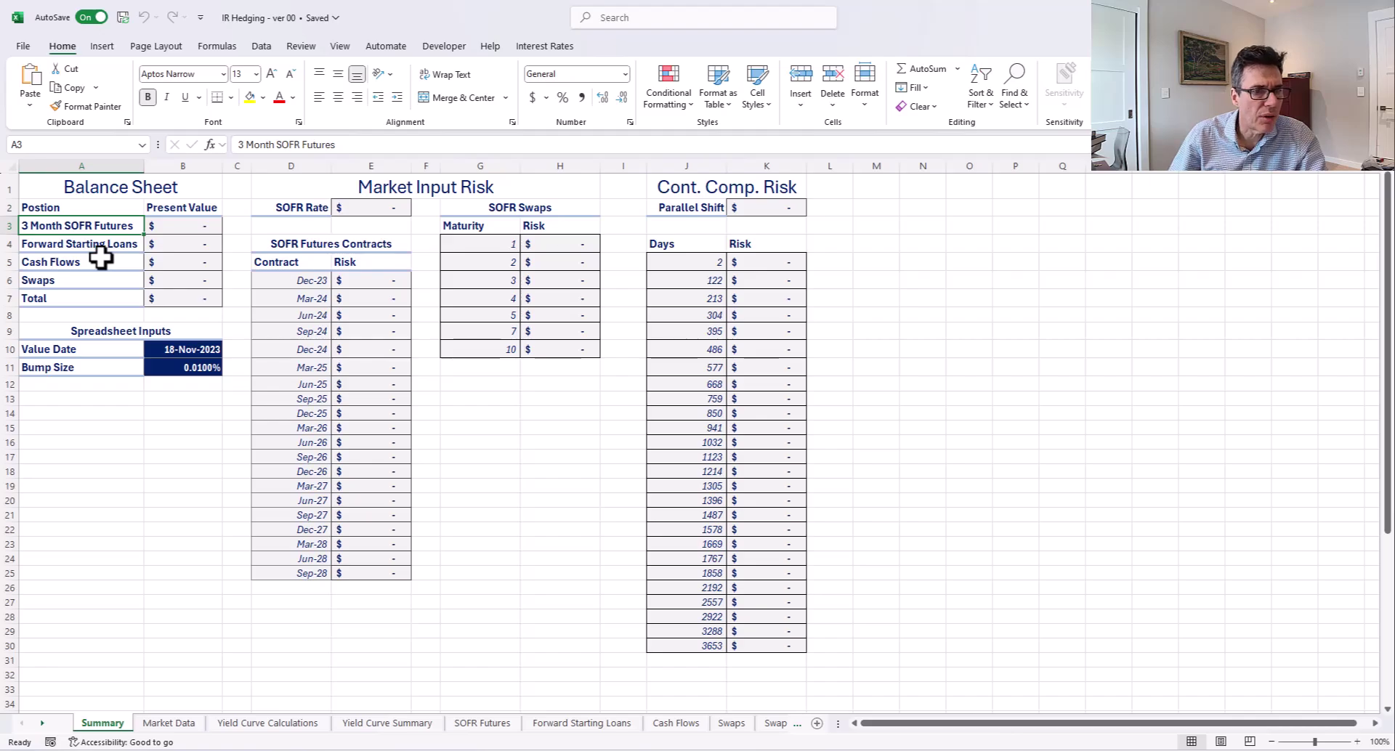
pyautogui.press('Down')
pyautogui.press('Down')
pyautogui.press('Down')
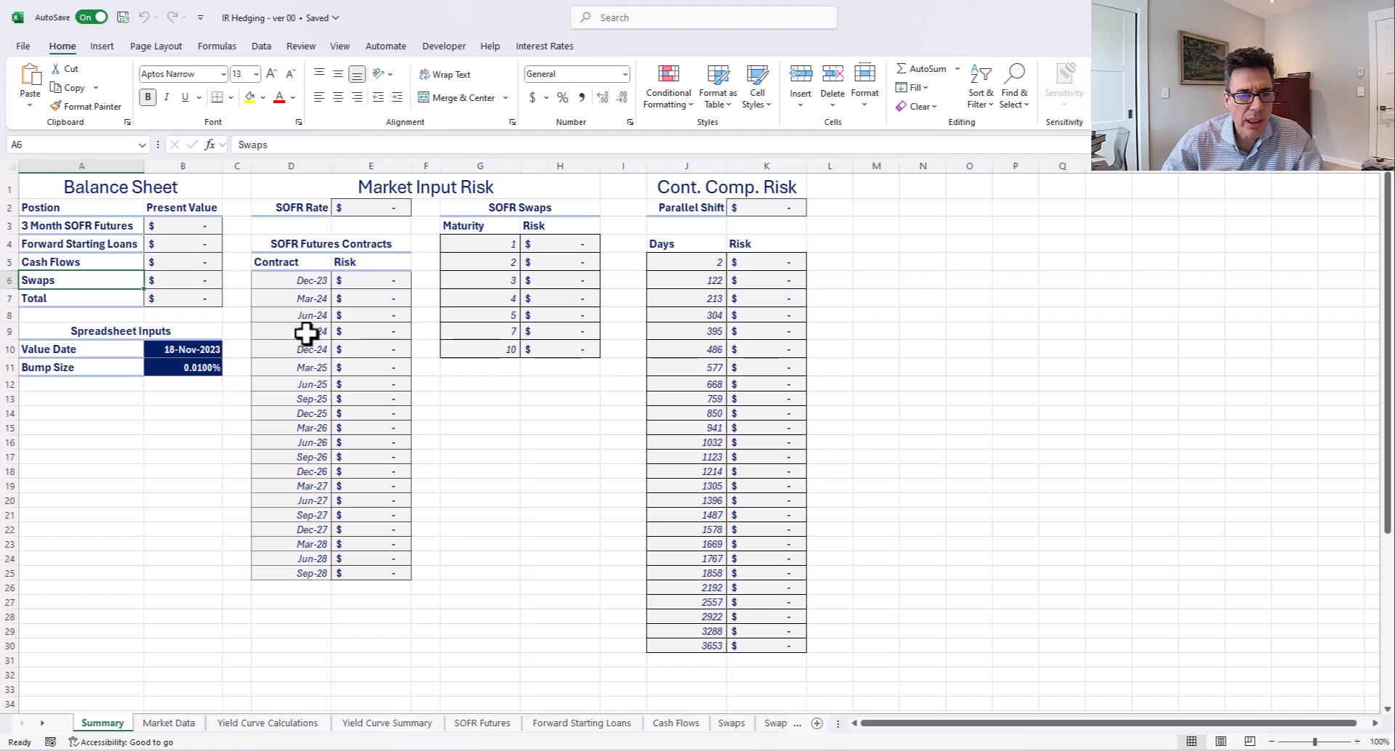
# - Examine the risk cell of the Dec-24 SOFR futures contract together with the bump size input
pyautogui.click(350, 346)
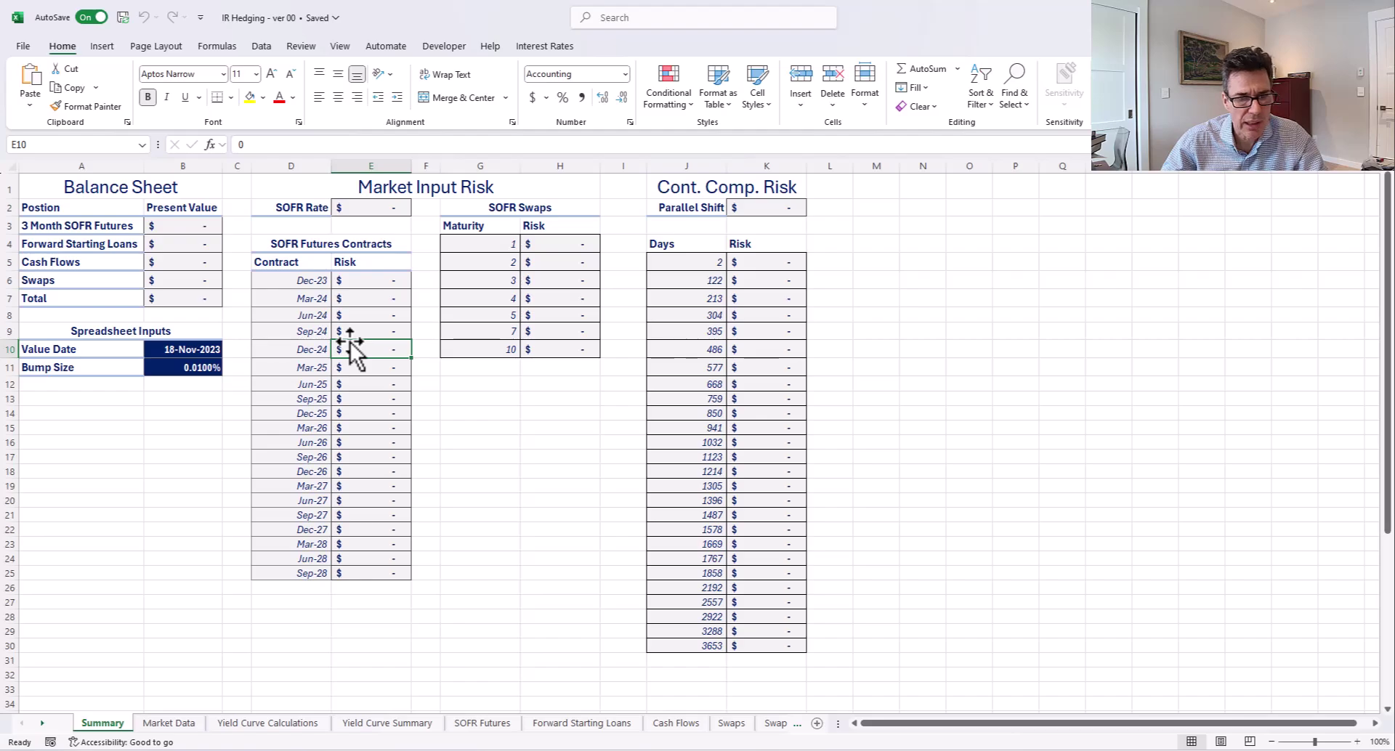
pyautogui.click(317, 352)
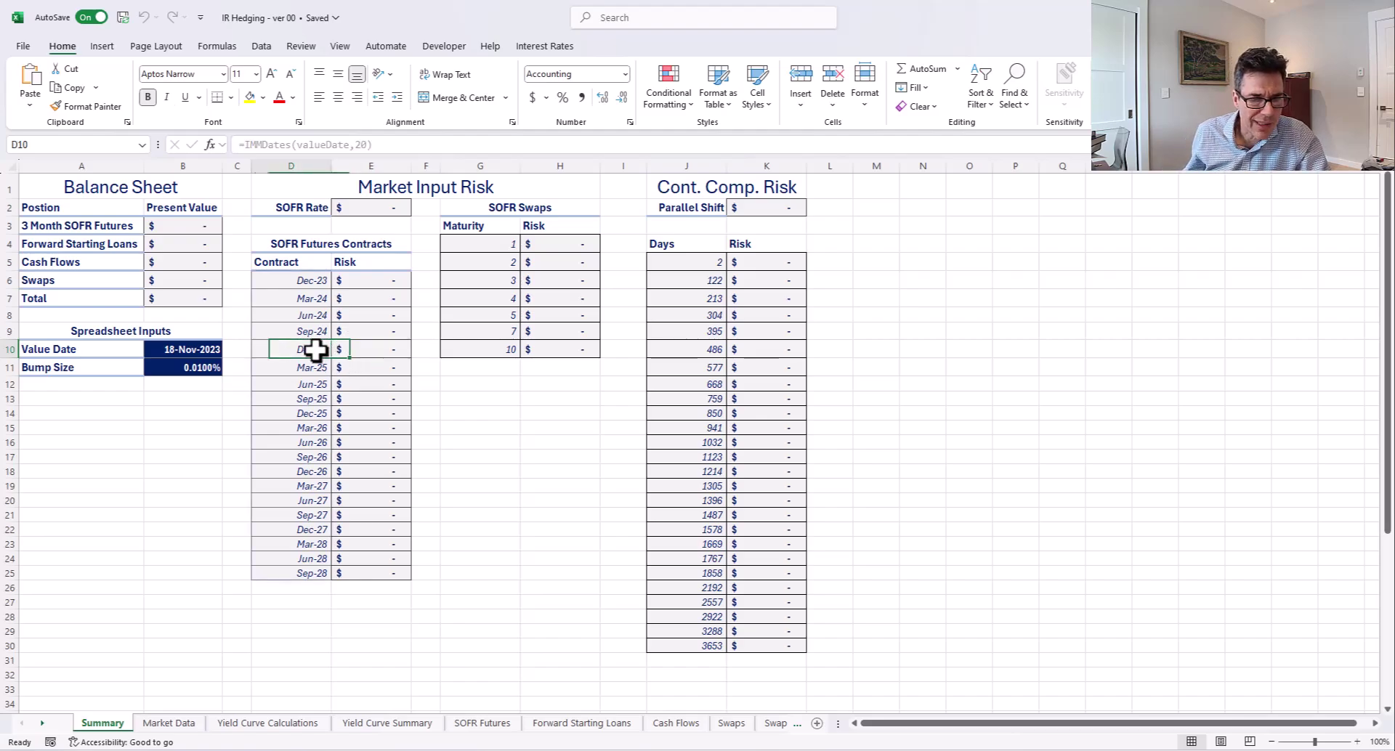
pyautogui.click(364, 356)
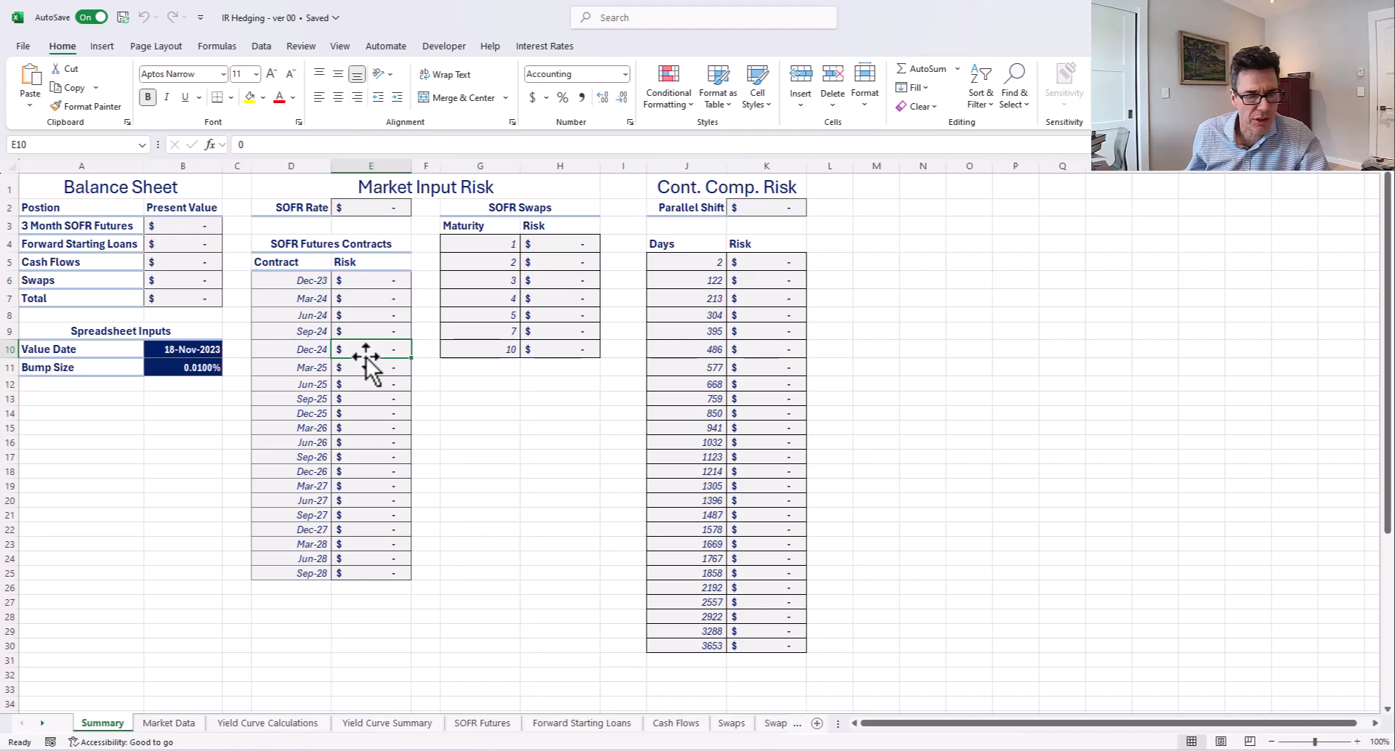
pyautogui.click(207, 366)
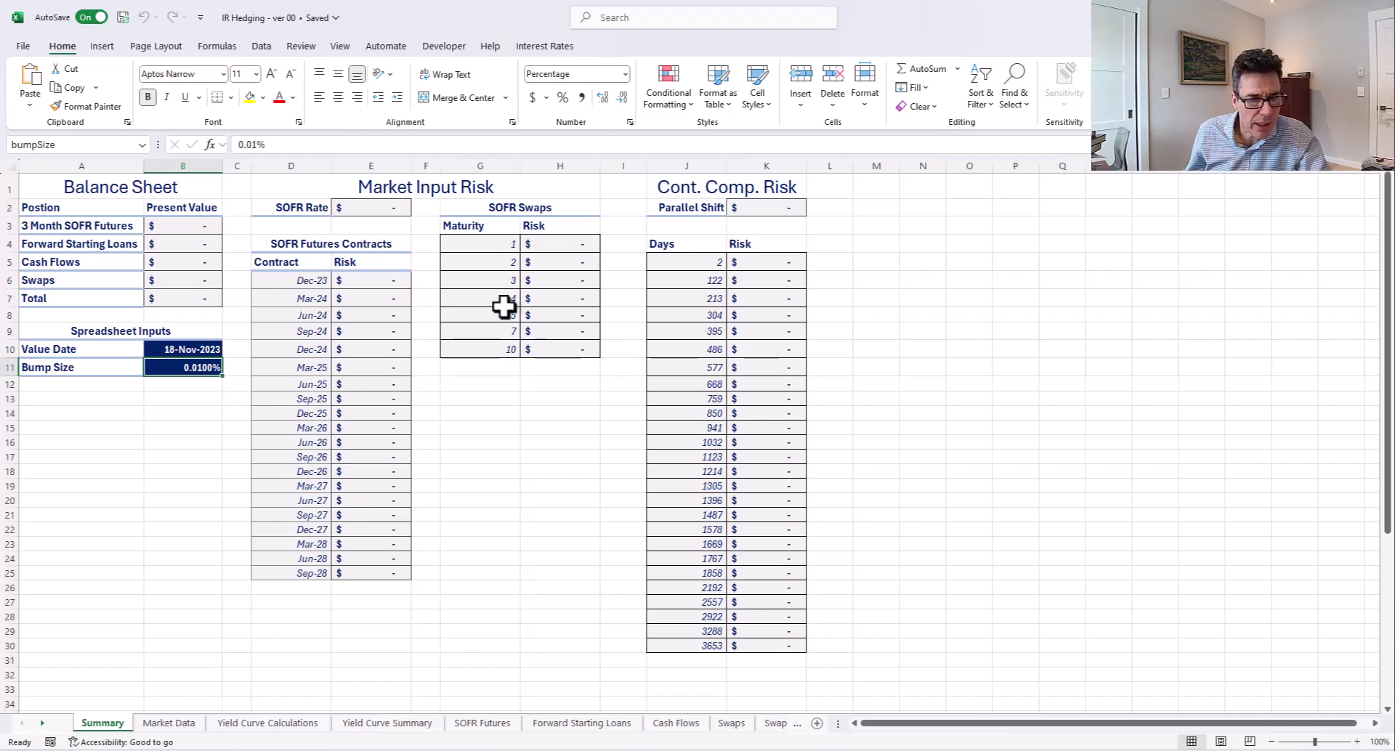
pyautogui.click(392, 354)
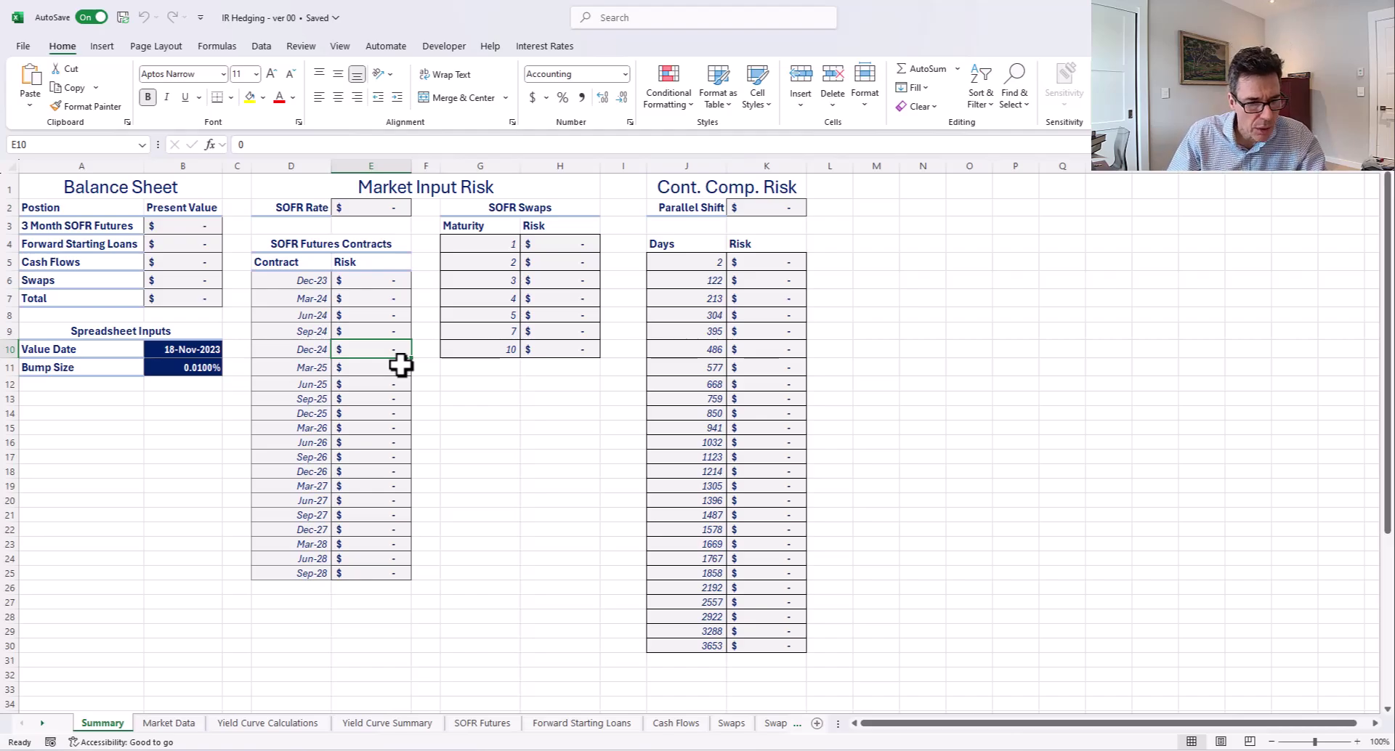
# - Examine the SOFR rate and the three-month SOFR futures prices on the Market Data sheet
pyautogui.hotkey('ctrl', 'pagedown')
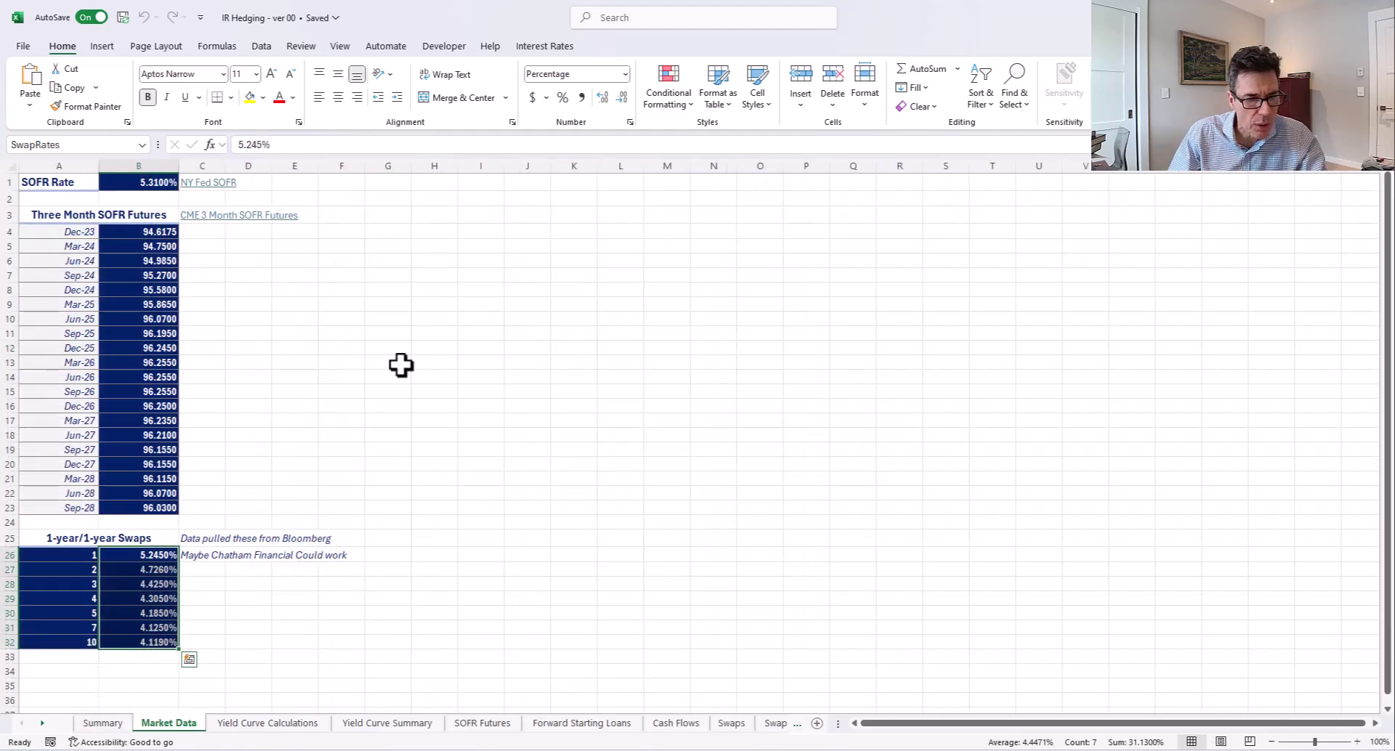
pyautogui.click(78, 182)
pyautogui.click(121, 185)
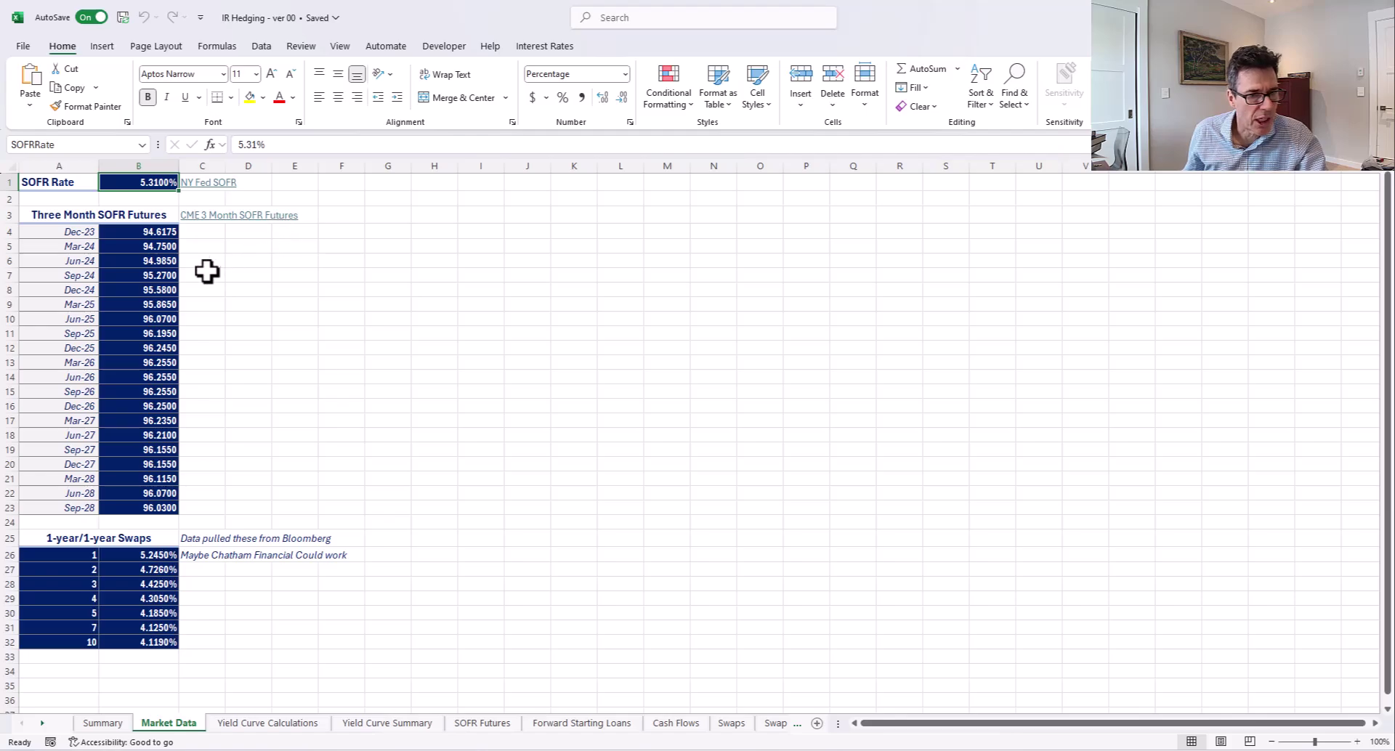
pyautogui.moveTo(149, 233); pyautogui.dragTo(135, 507)
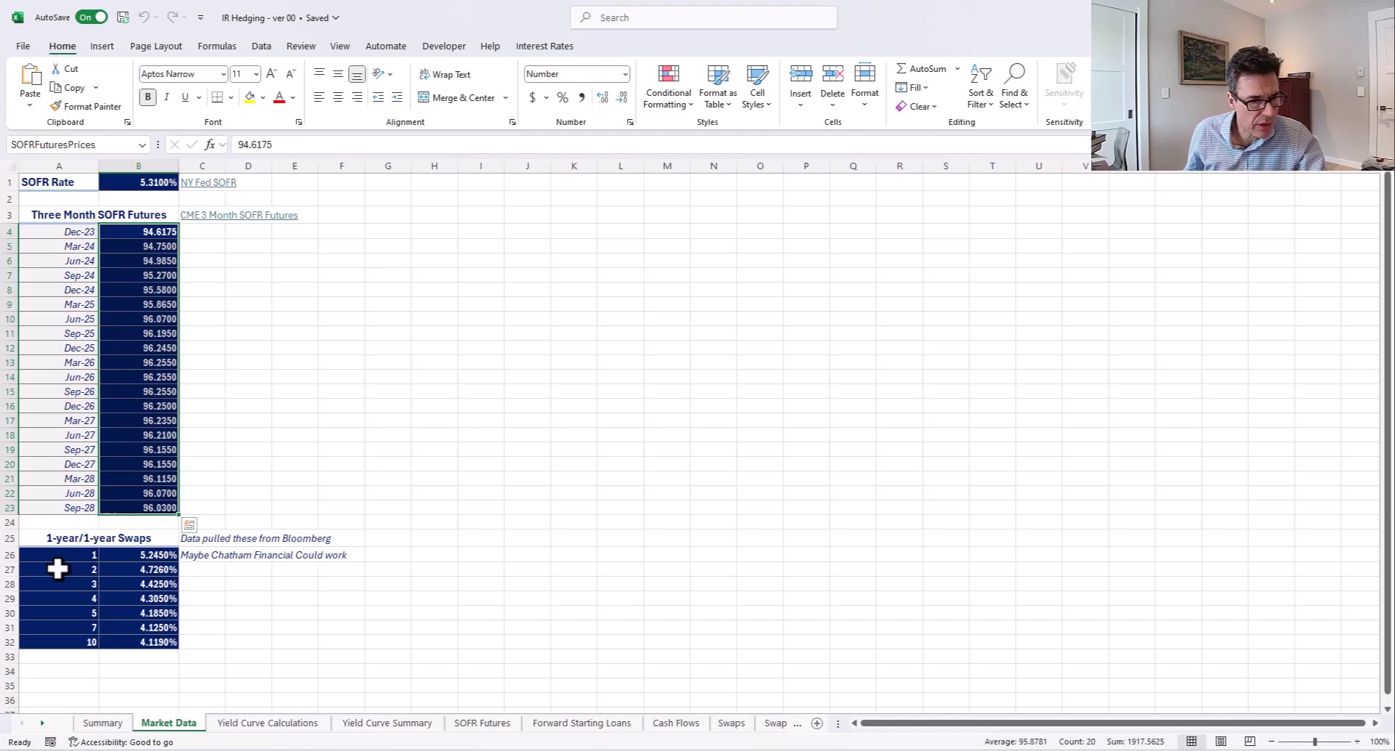
# - Examine the maturities and rates of the 1-year/1-year swaps, including the 1-year and 5-year entries
pyautogui.click(57, 550)
pyautogui.moveTo(58, 550); pyautogui.dragTo(134, 641)
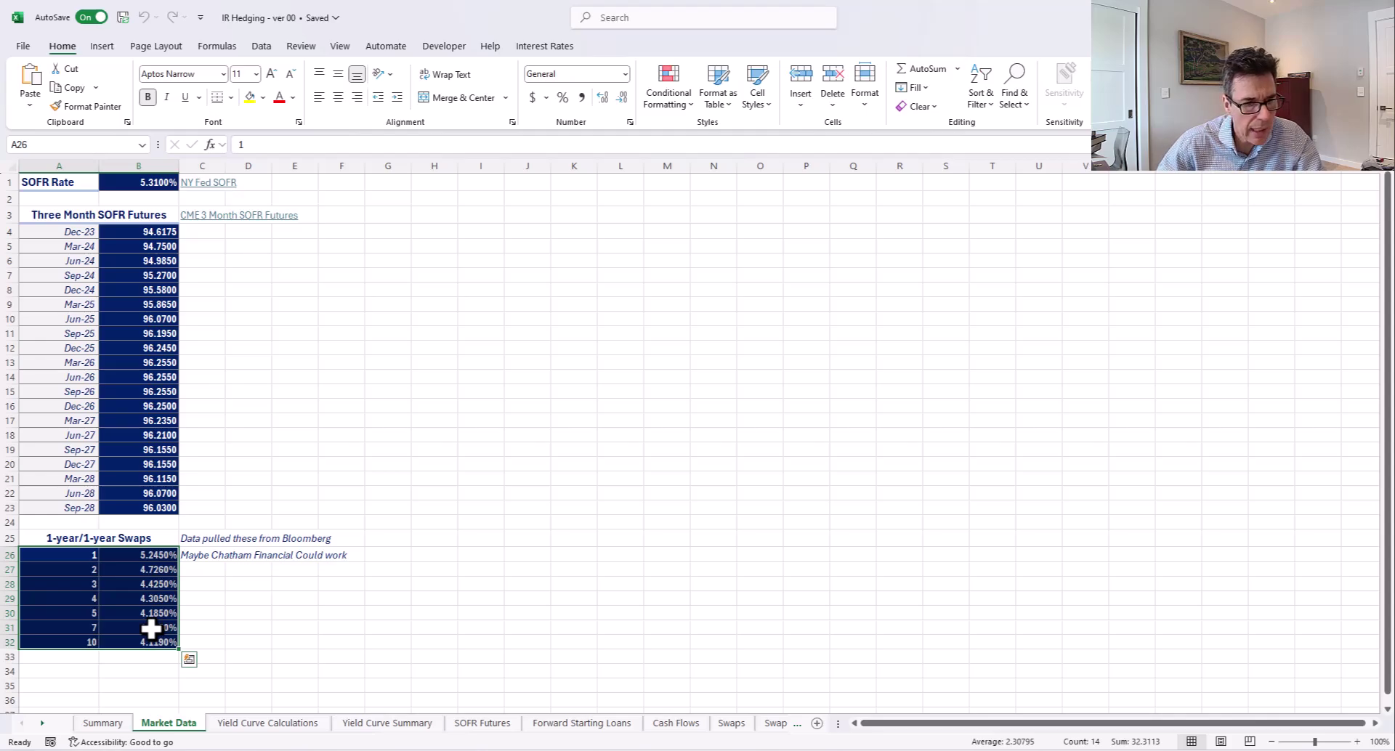
pyautogui.click(141, 556)
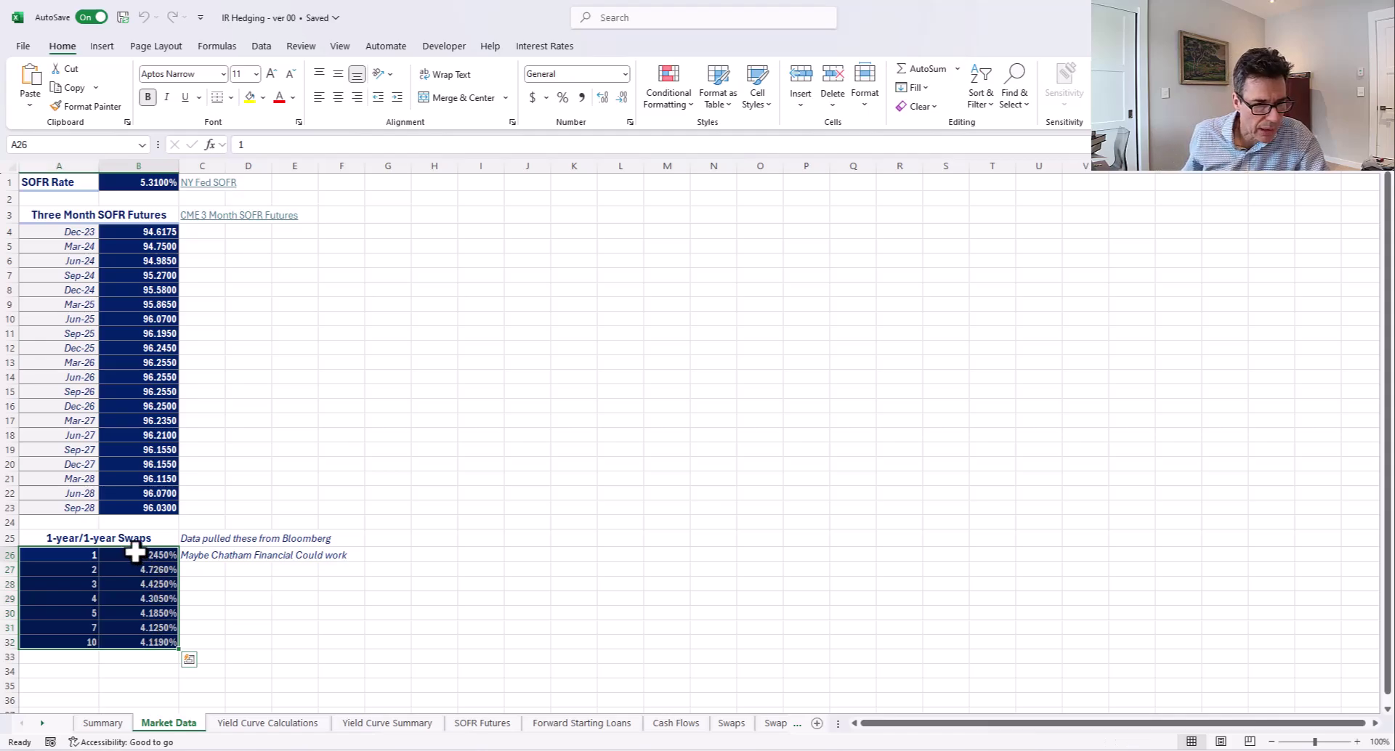
pyautogui.click(93, 613)
pyautogui.click(138, 613)
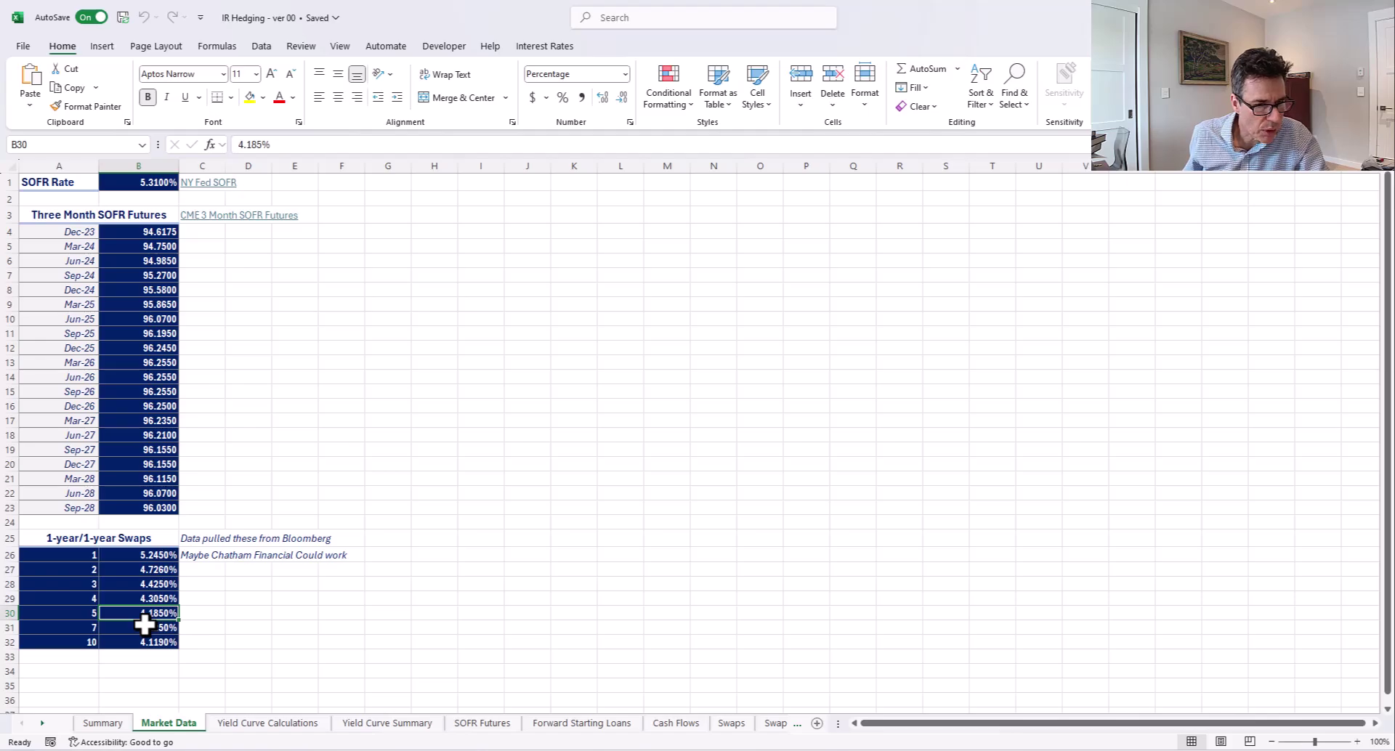
pyautogui.click(92, 614)
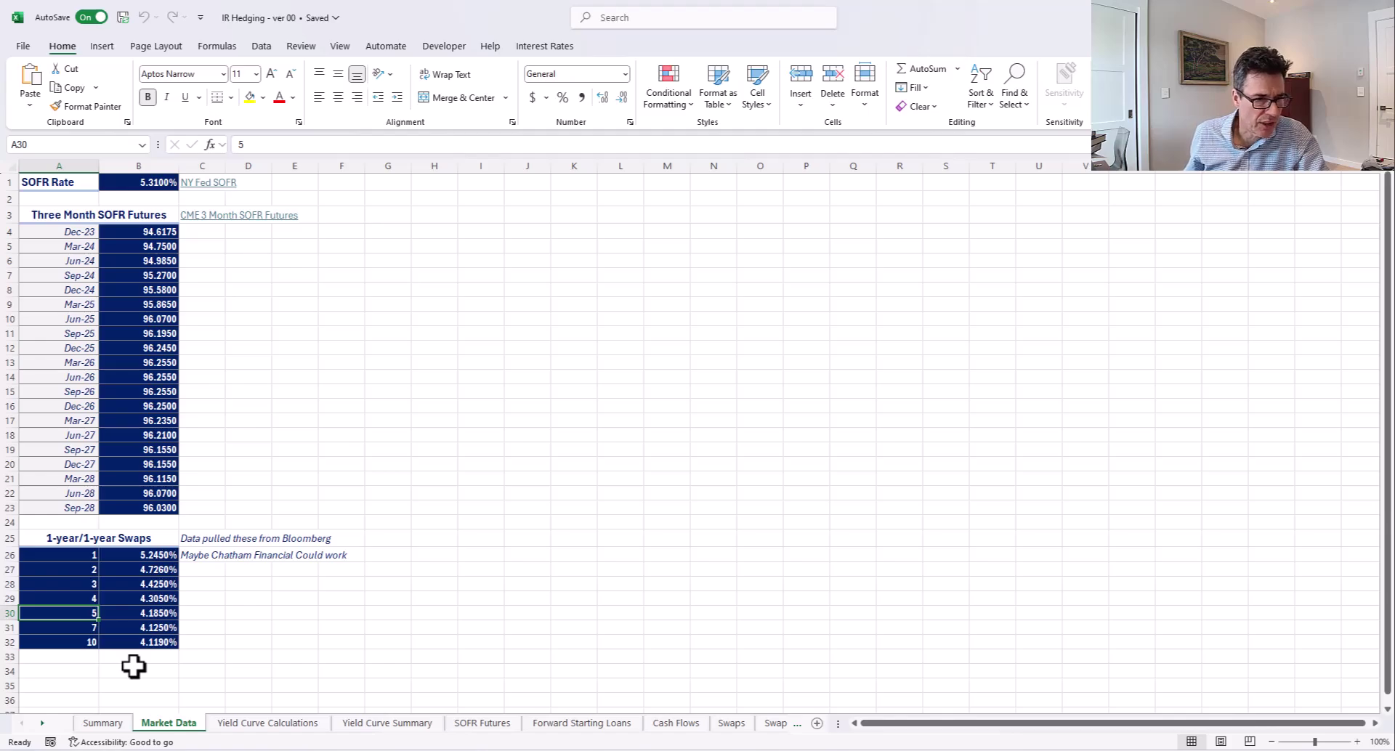
# - View the Yield Curve Calculations sheet, and inspect the IRHedging.YIELDCURVE formula in cell A2 of Yield Curve Summary
pyautogui.click(247, 723)
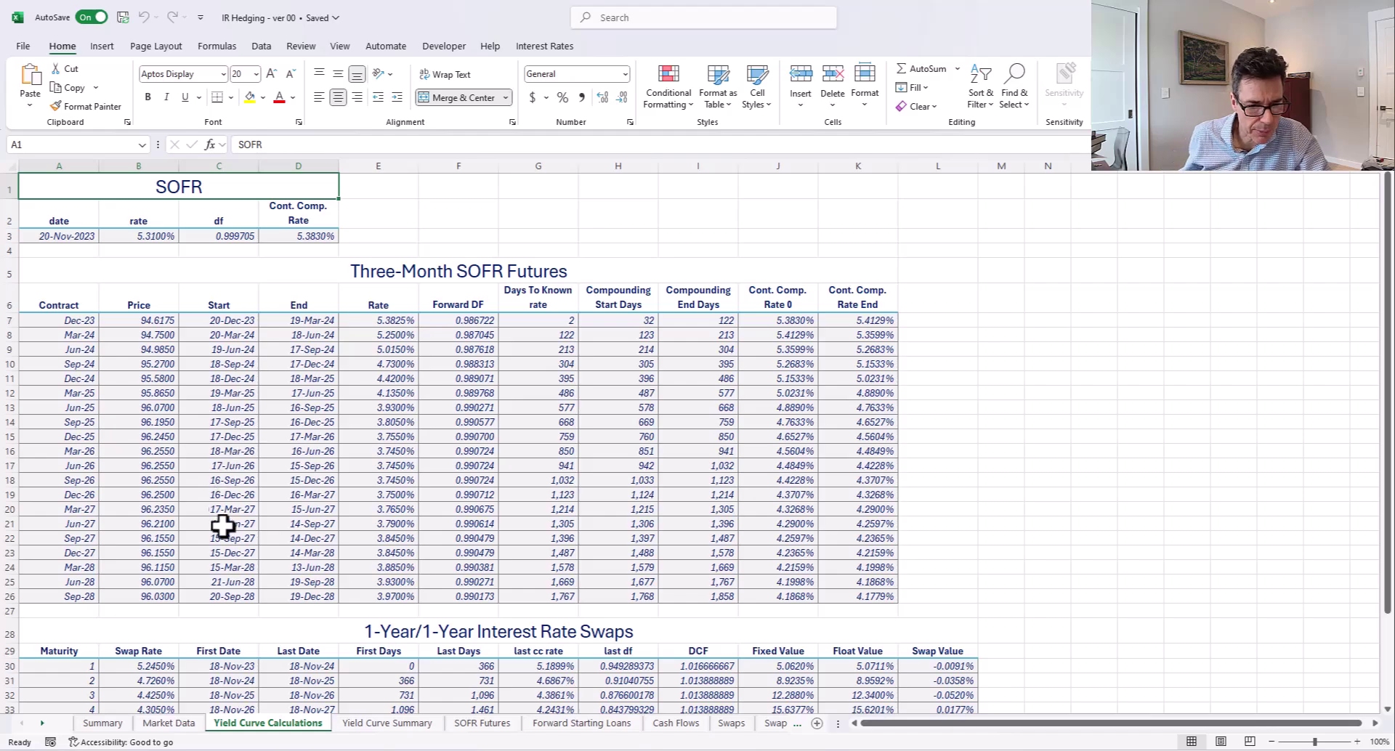
pyautogui.click(347, 724)
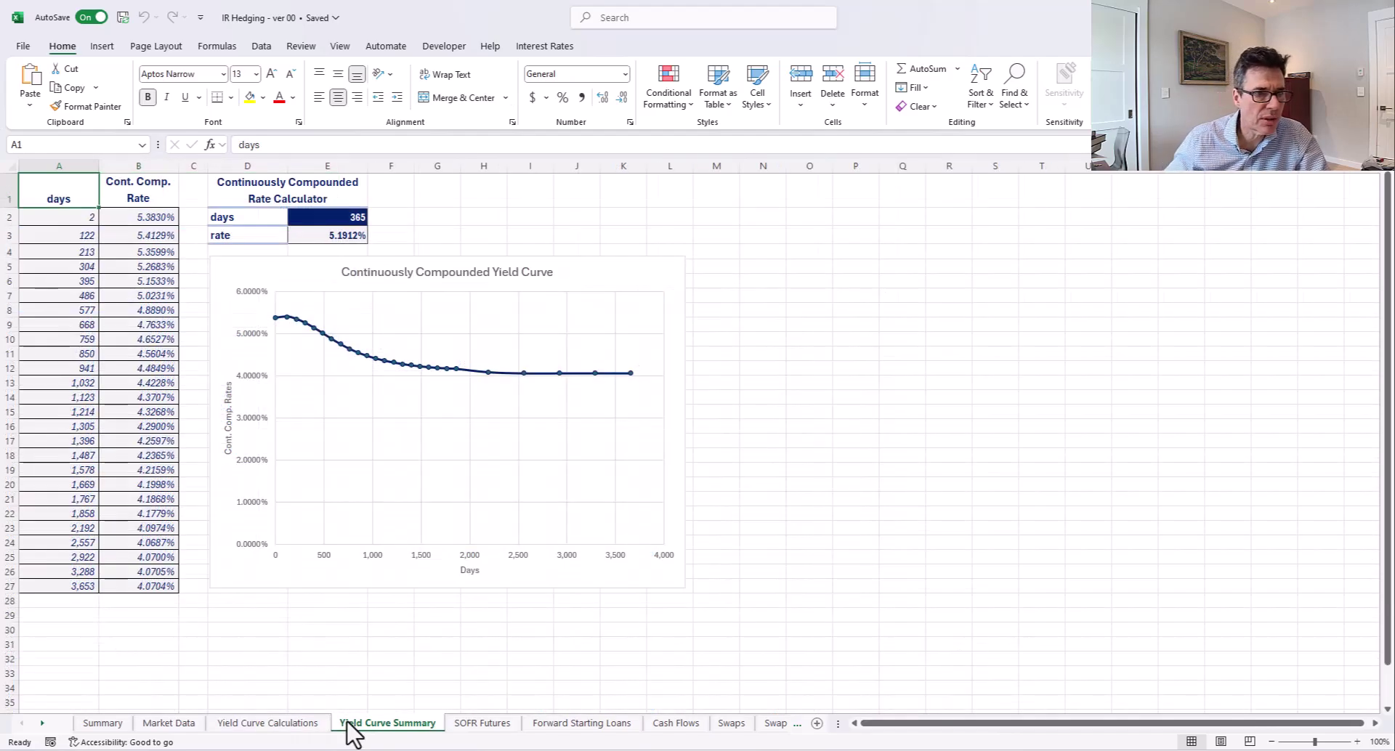
pyautogui.click(76, 220)
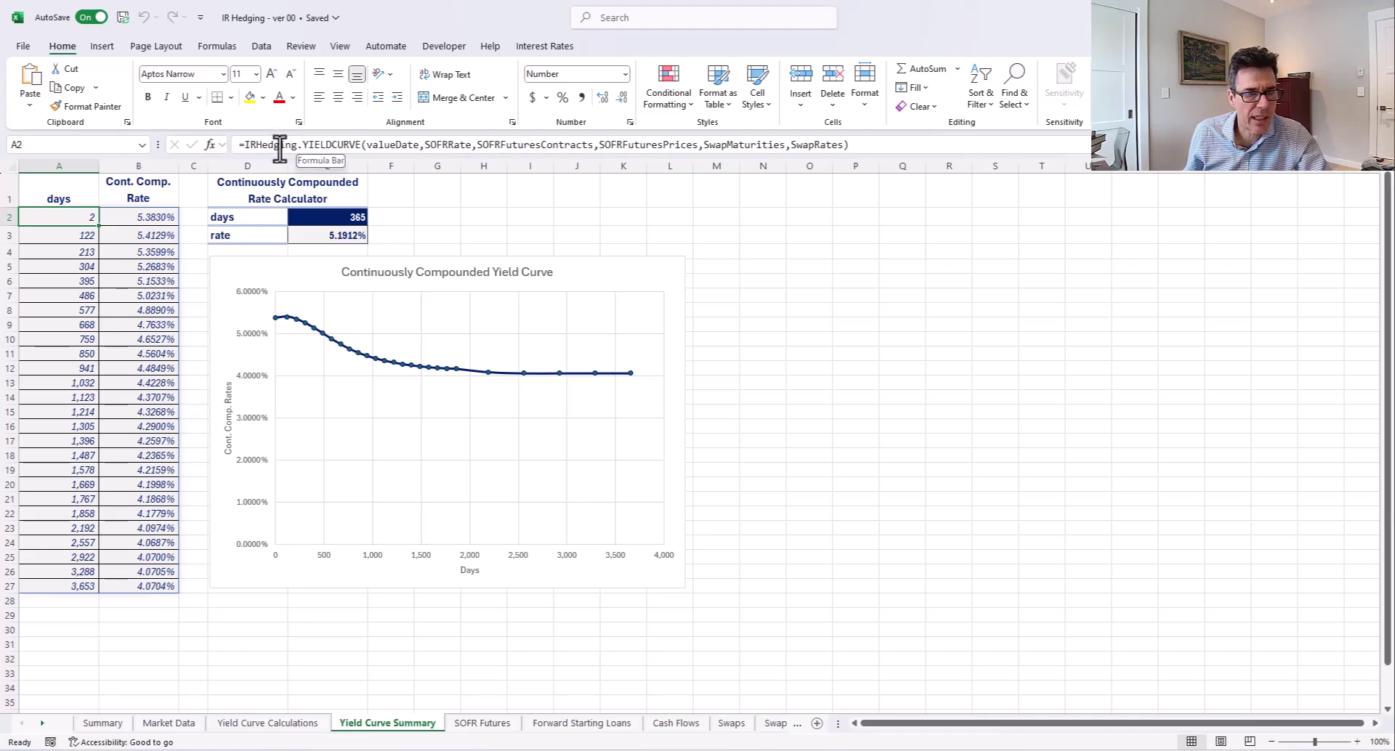
pyautogui.click(320, 146)
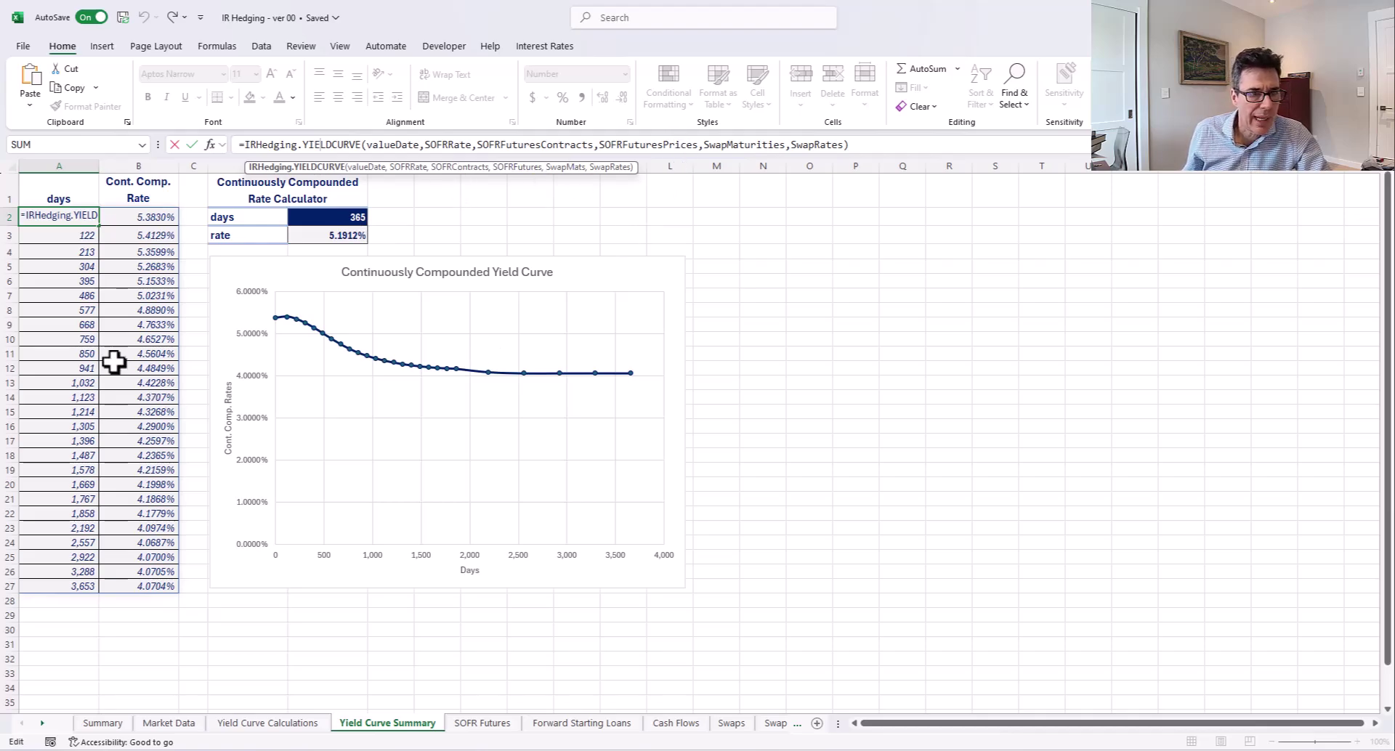
pyautogui.hotkey('ctrl', 'Return')
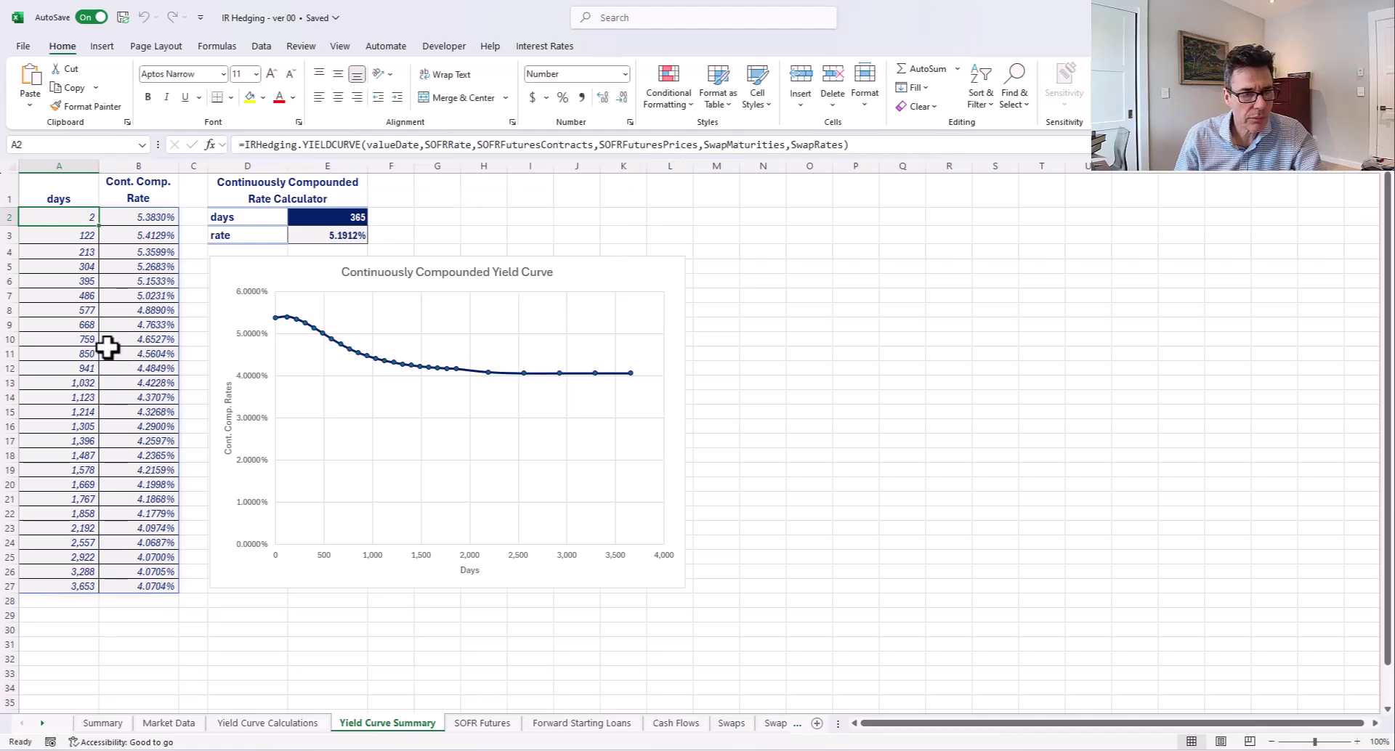
# - Examine the yield curve's day counts against their continuously compounded rates, especially the 2, 122, 395 and 486 day rows
pyautogui.click(131, 217)
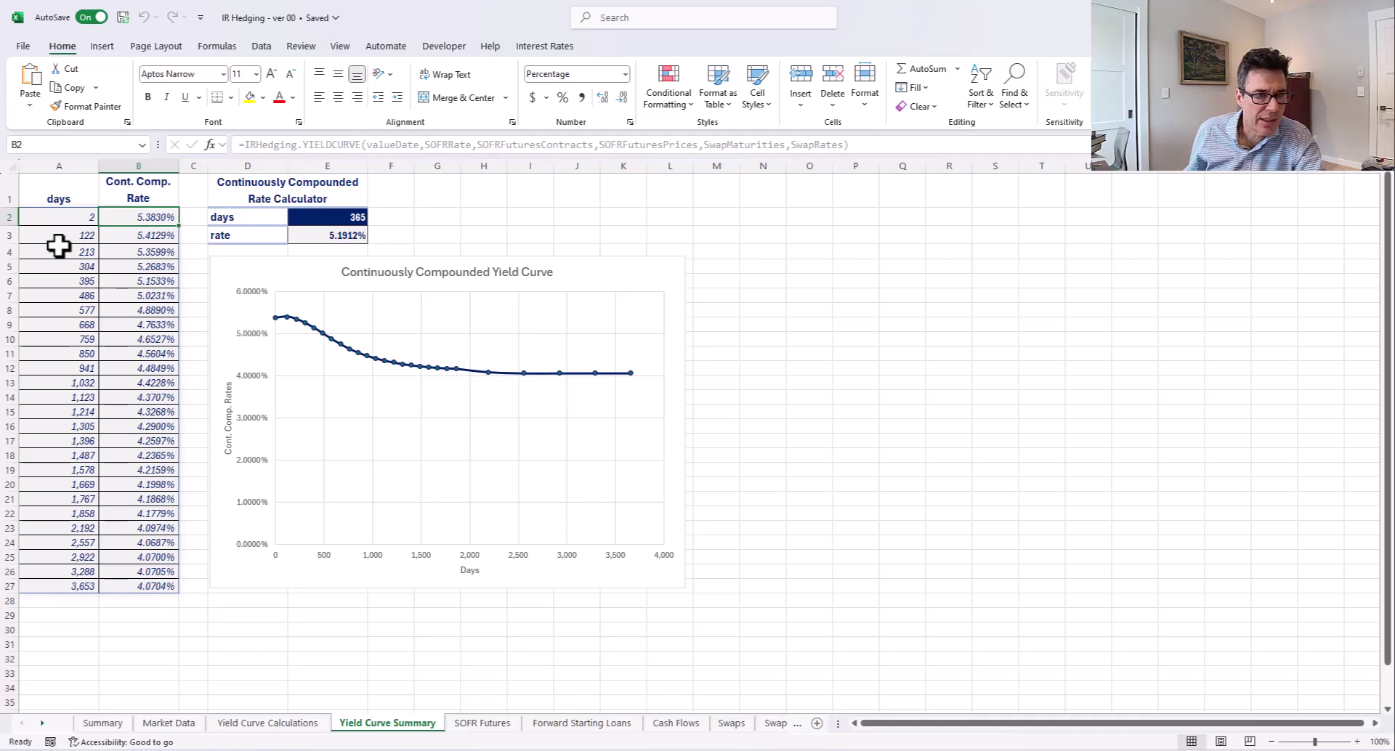
pyautogui.click(80, 216)
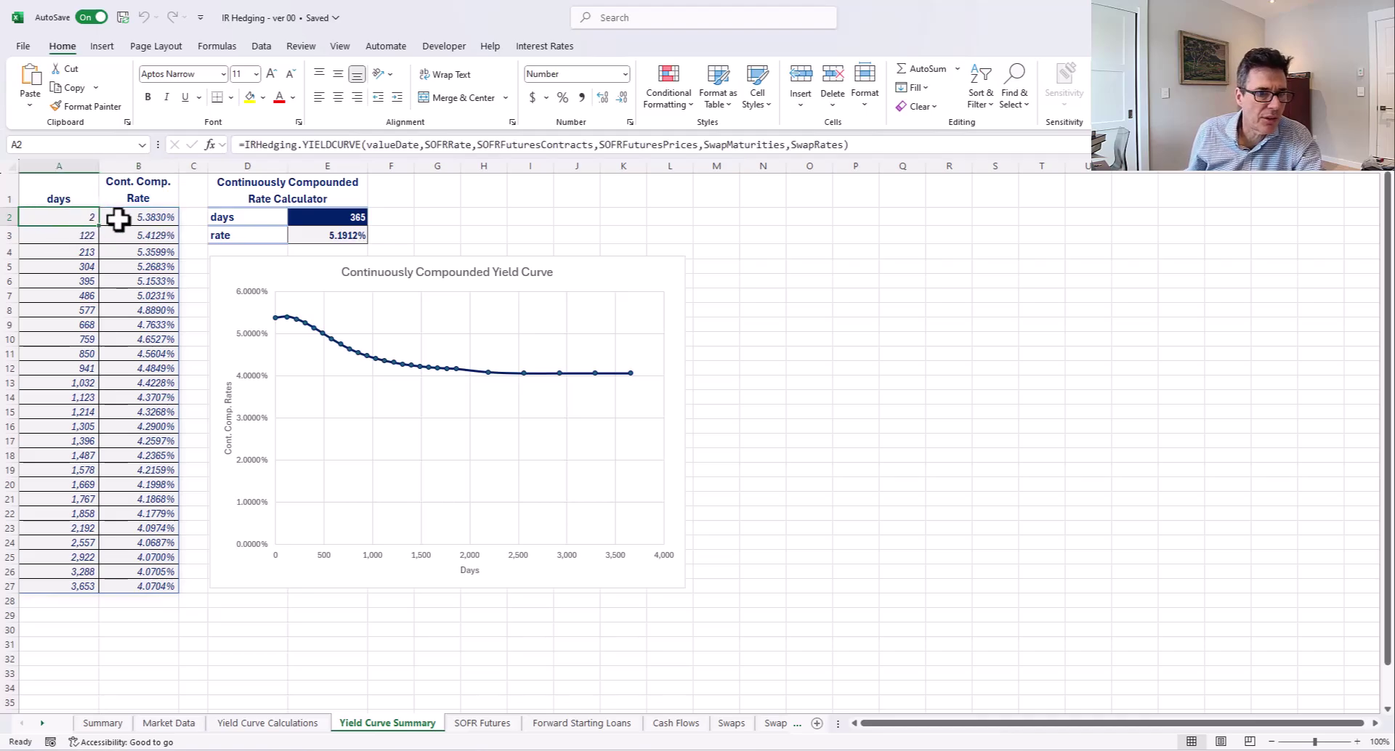
pyautogui.click(84, 234)
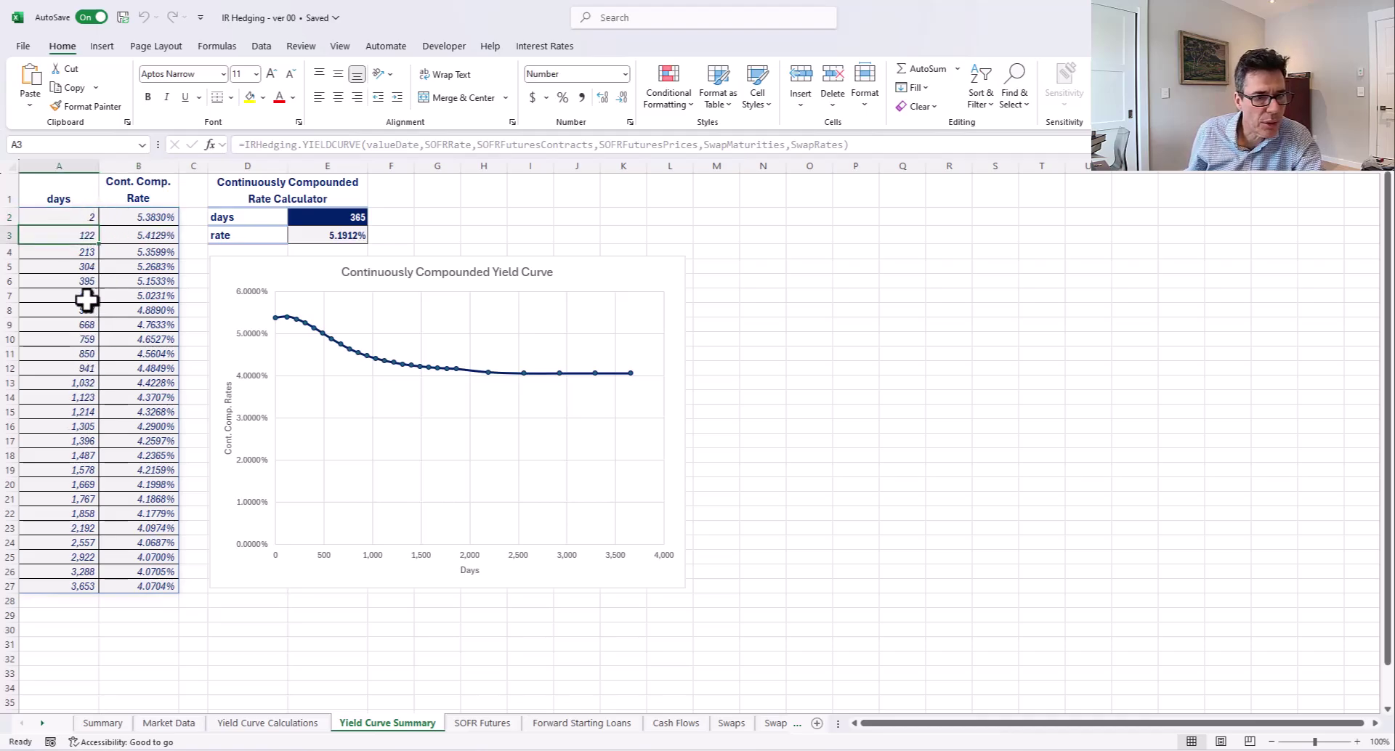
pyautogui.click(120, 295)
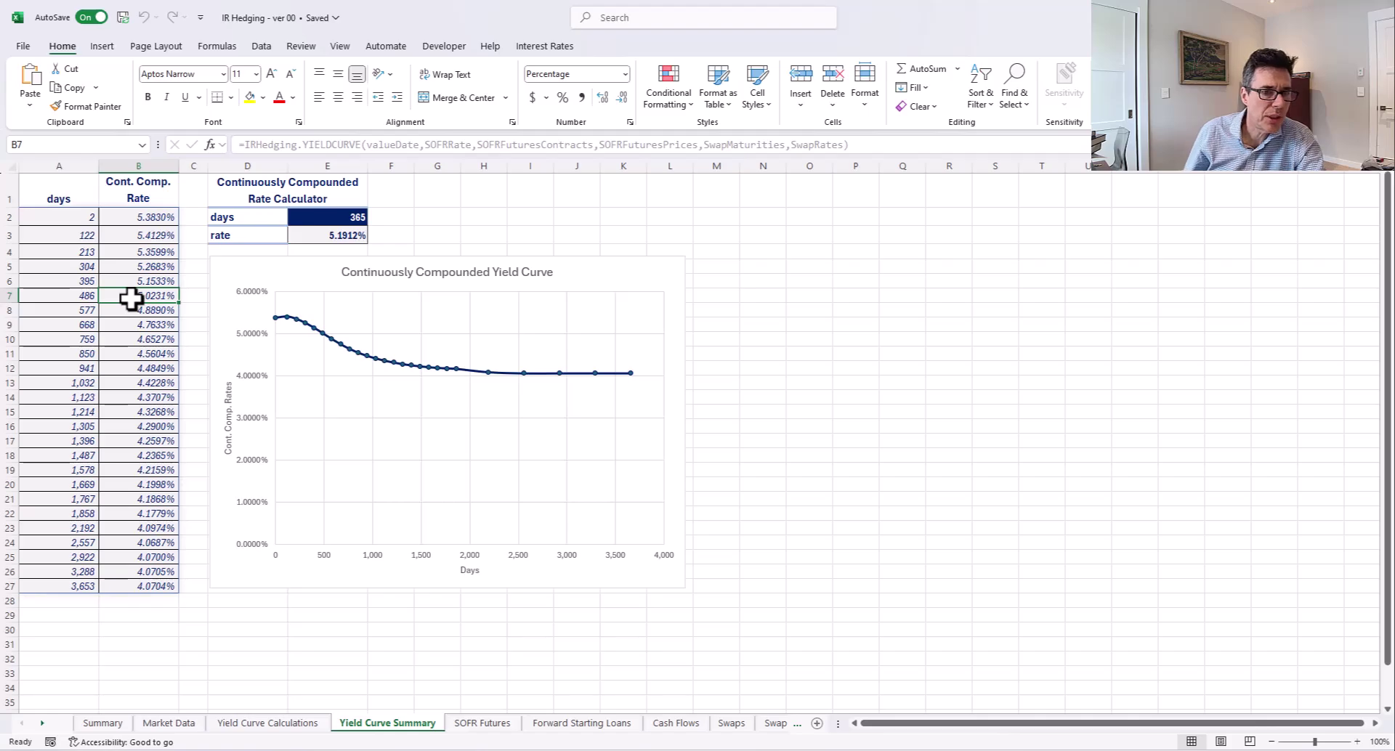
pyautogui.click(77, 298)
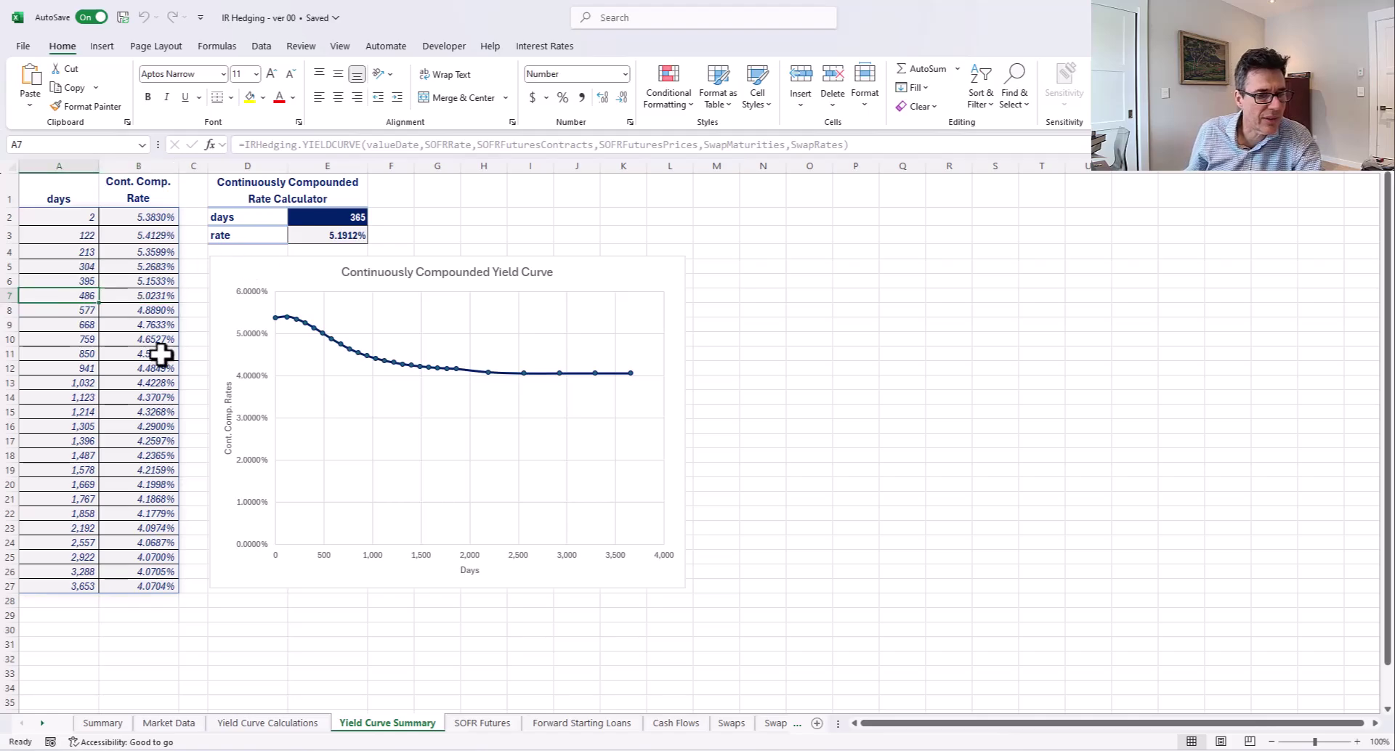
pyautogui.click(163, 296)
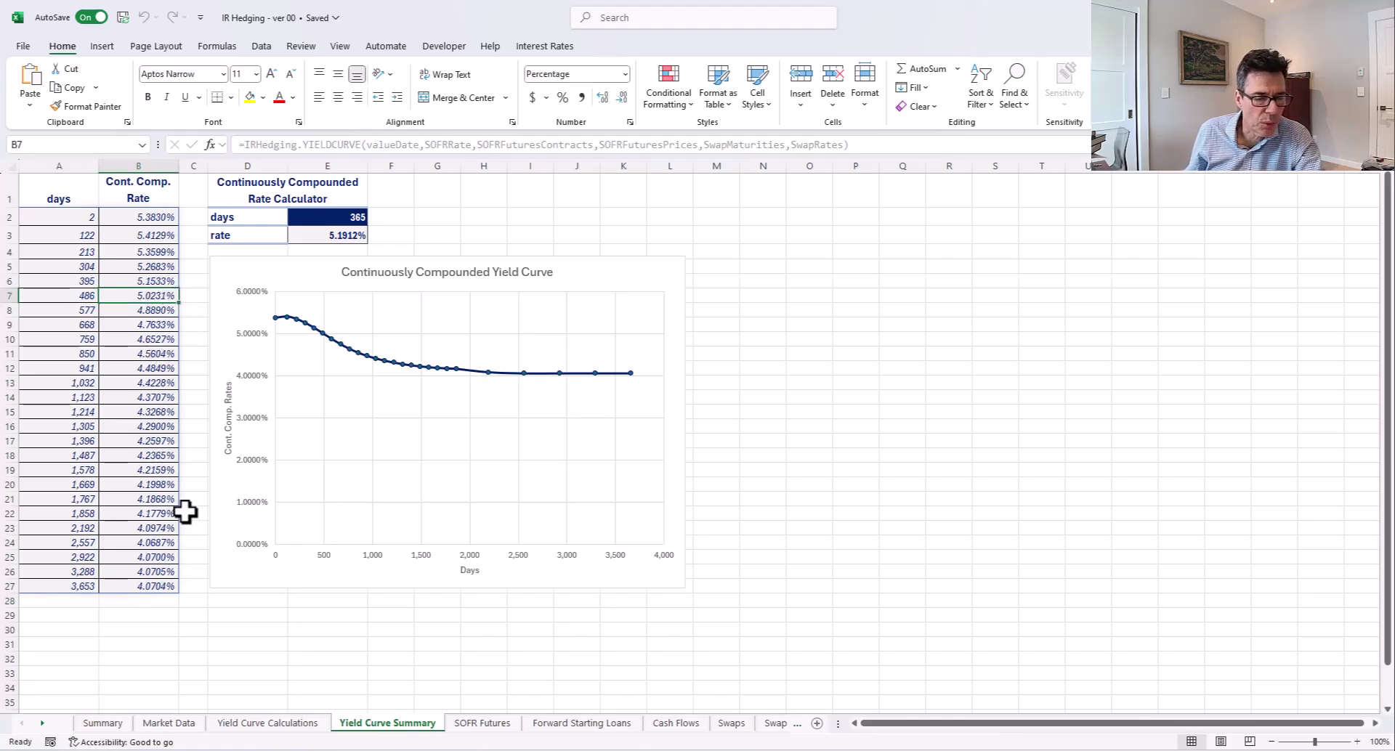
pyautogui.click(74, 282)
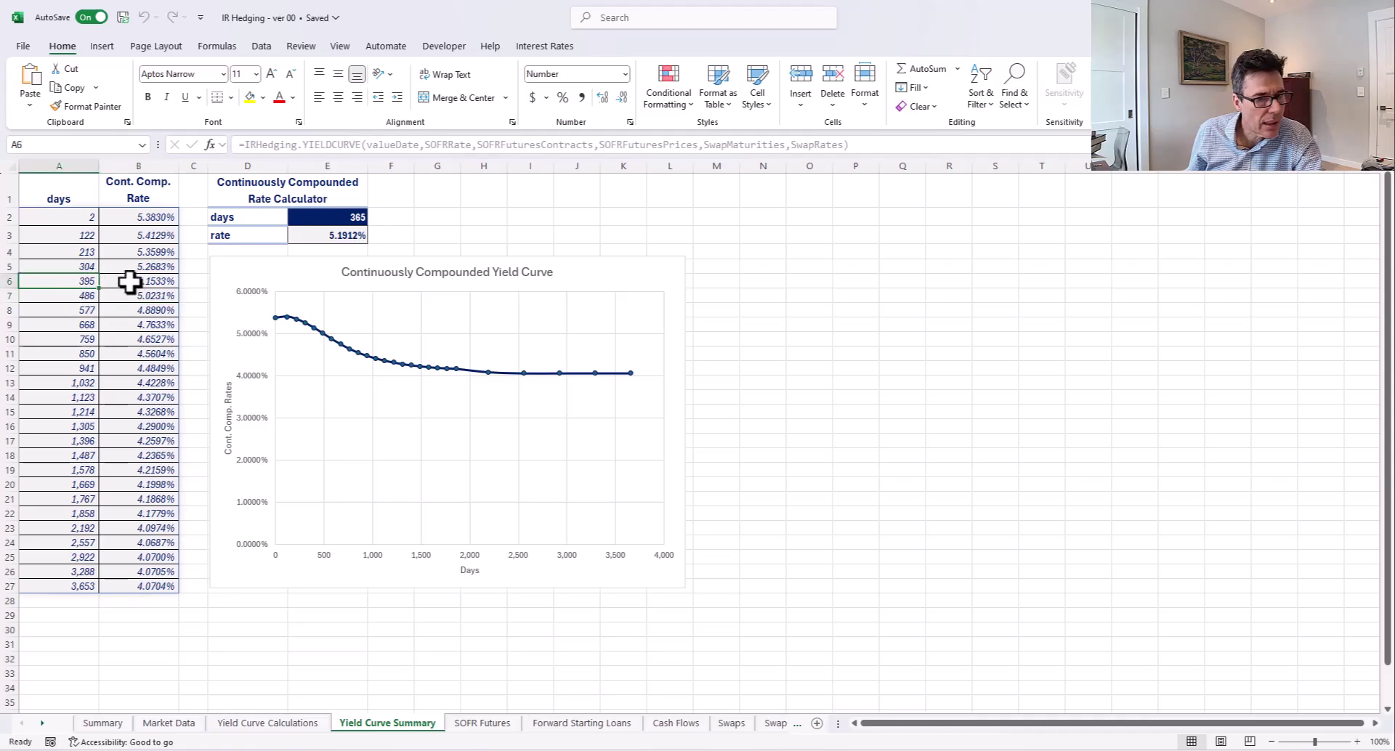
pyautogui.click(131, 283)
pyautogui.click(59, 298)
pyautogui.click(120, 298)
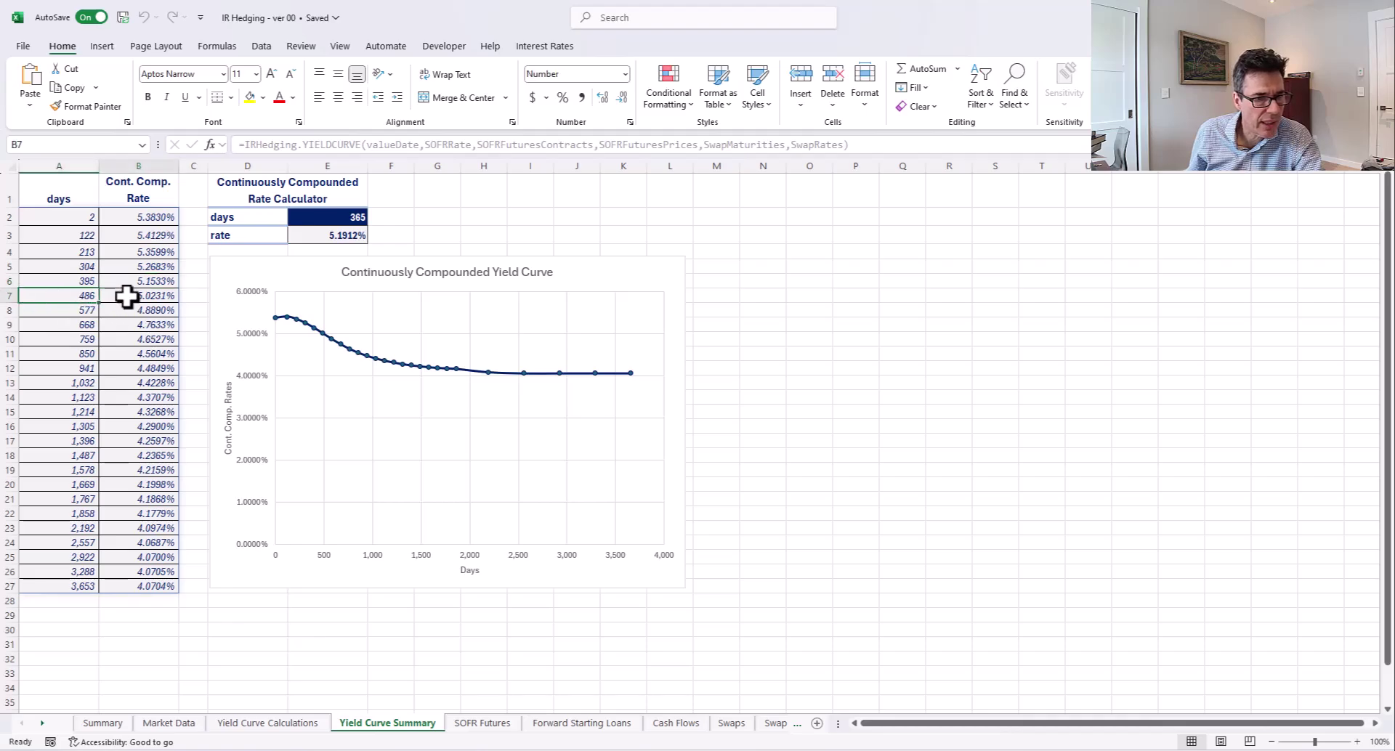
# - Set the days in the Continuously Compounded Rate Calculator to 500
pyautogui.click(318, 217)
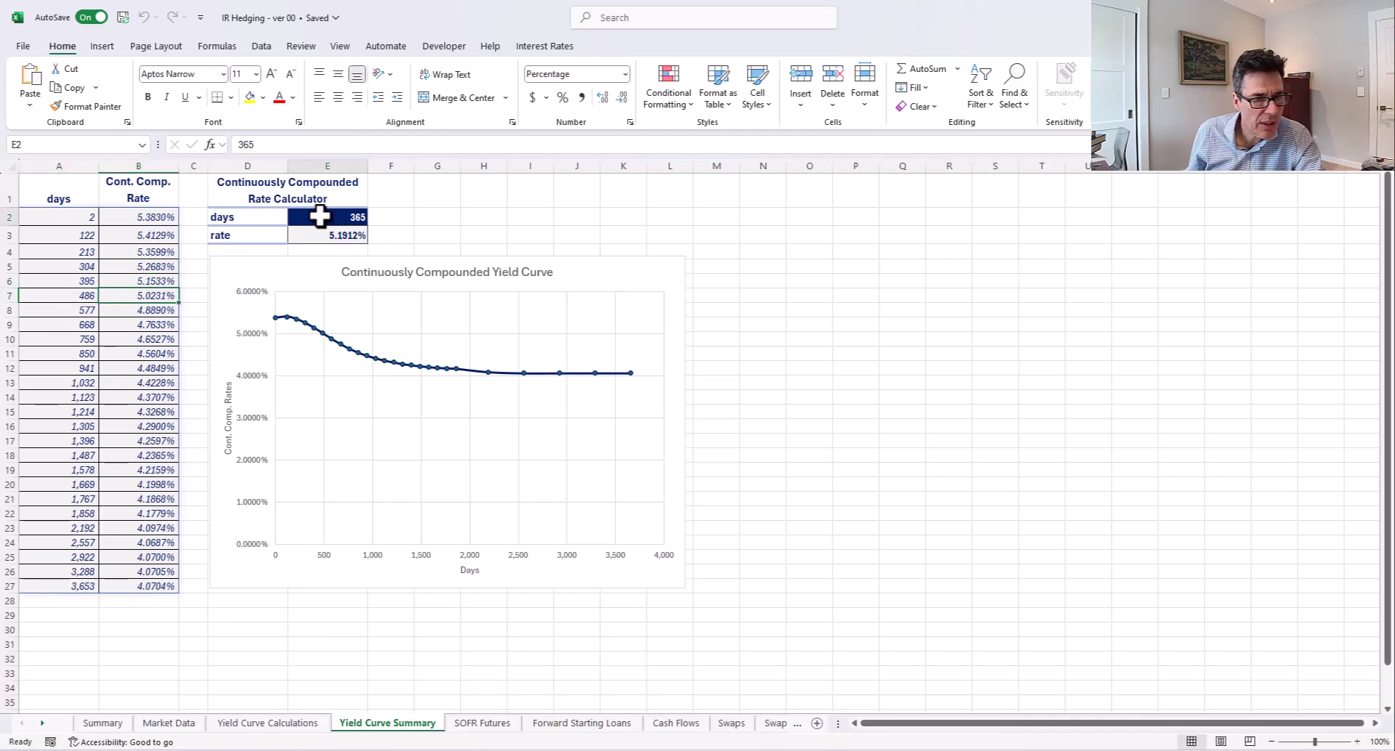
pyautogui.write('5')
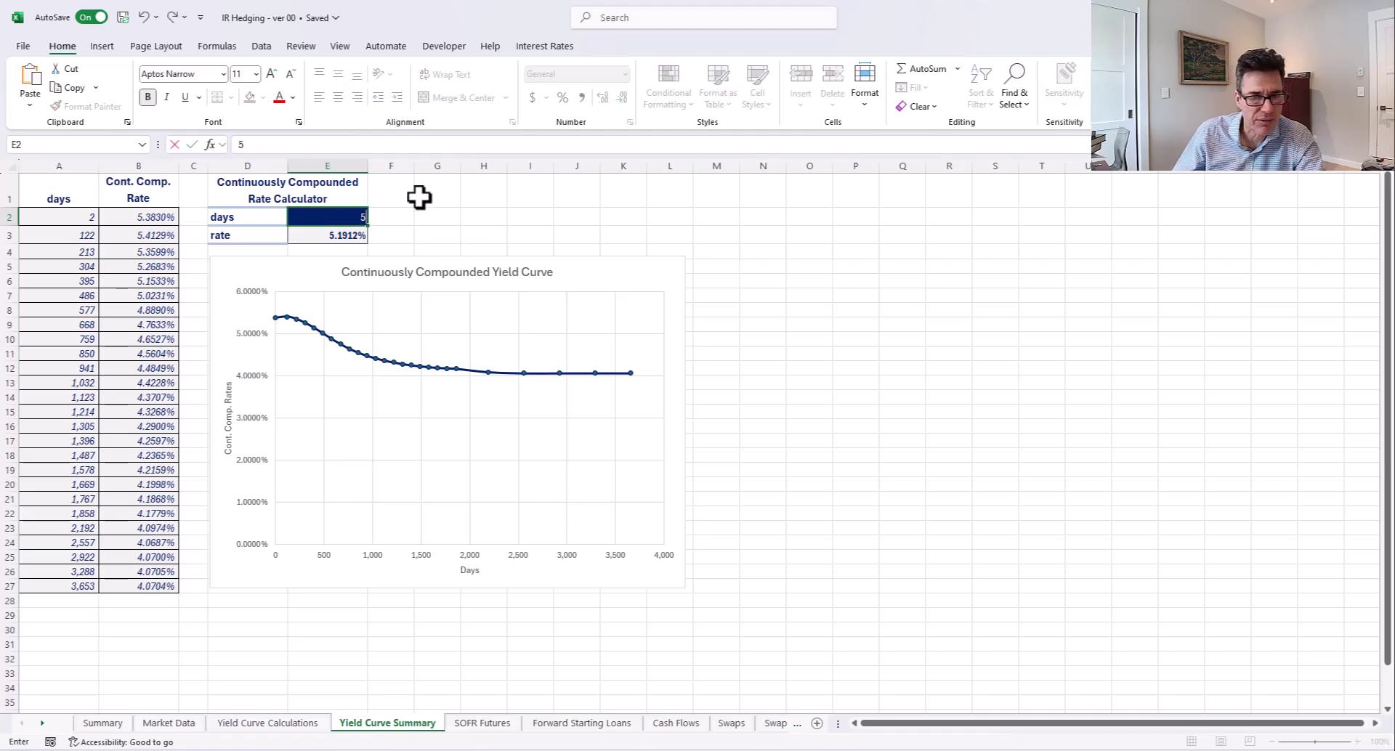
pyautogui.write('00')
pyautogui.press('Return')
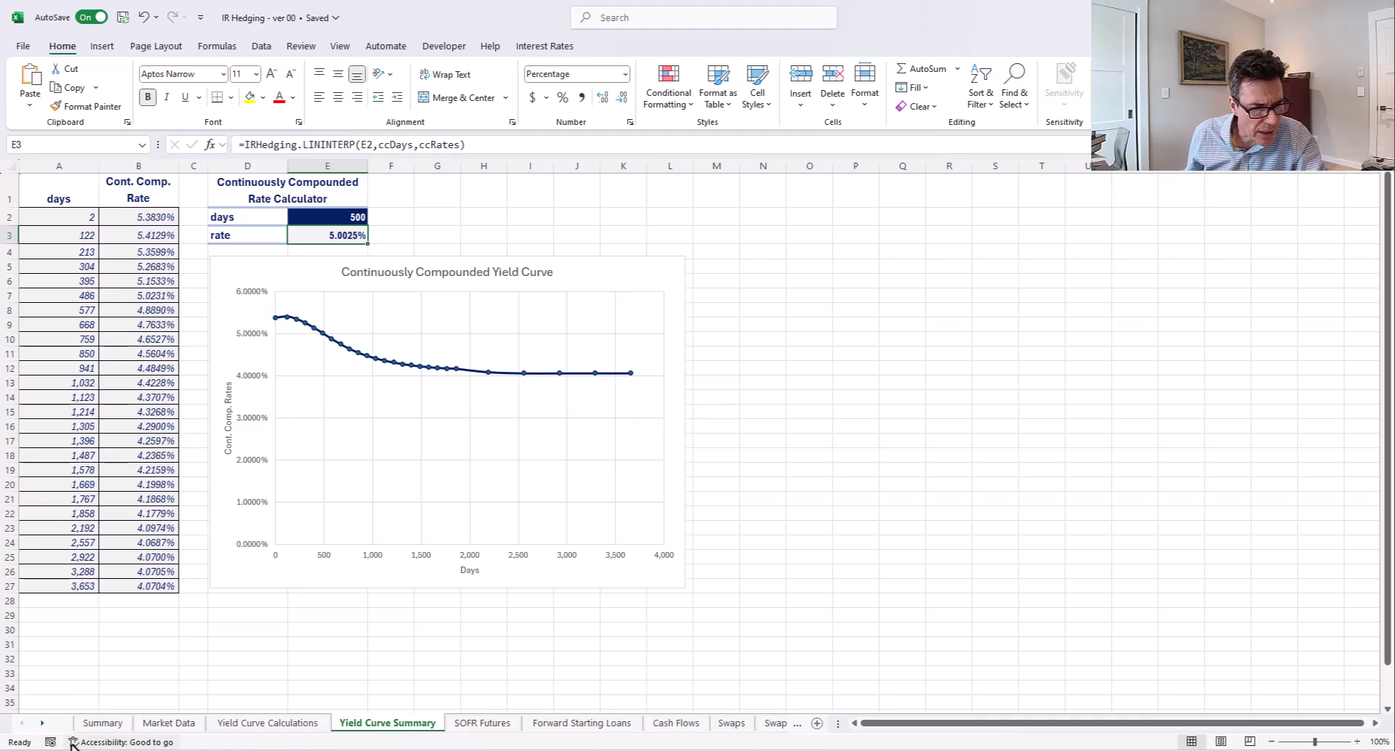
# - Revisit the Summary and Yield Curve Calculations sheets, and return to the yield curve chart on Yield Curve Summary
pyautogui.click(98, 724)
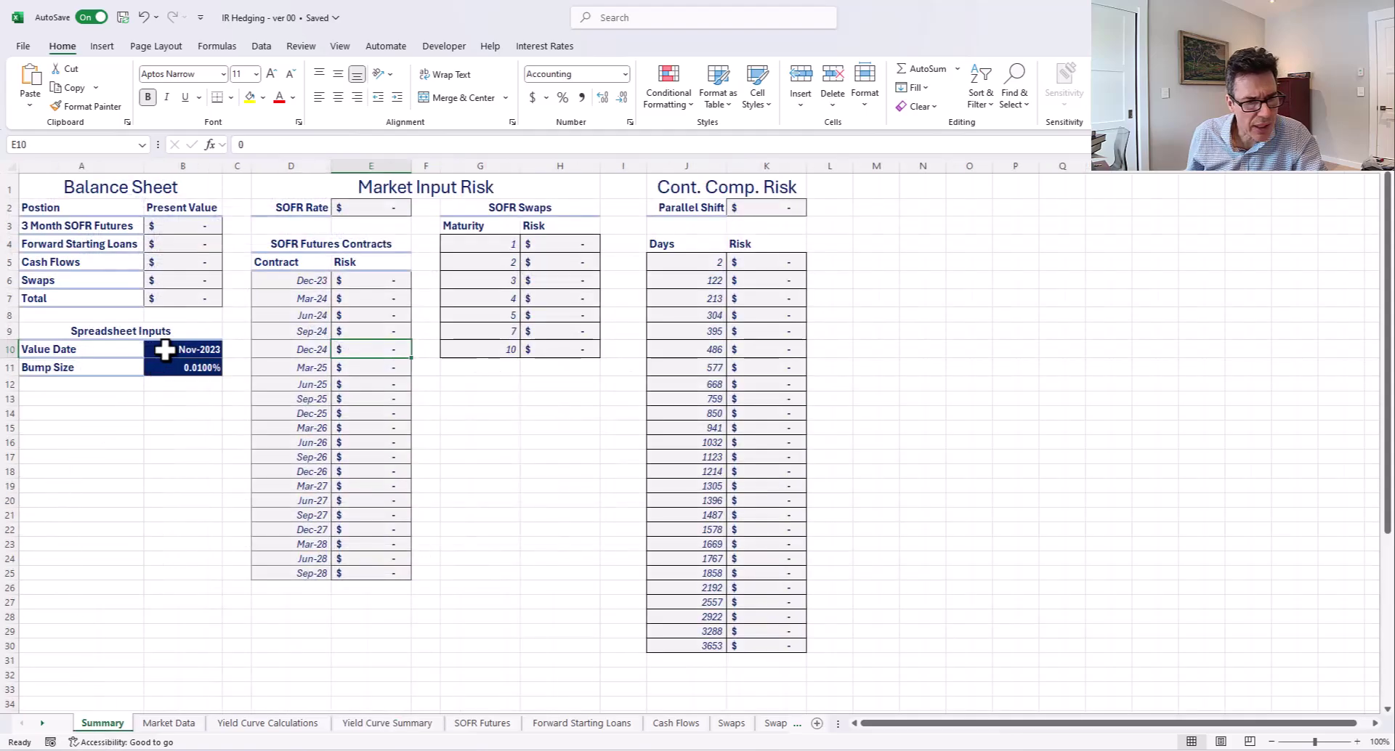
pyautogui.click(255, 724)
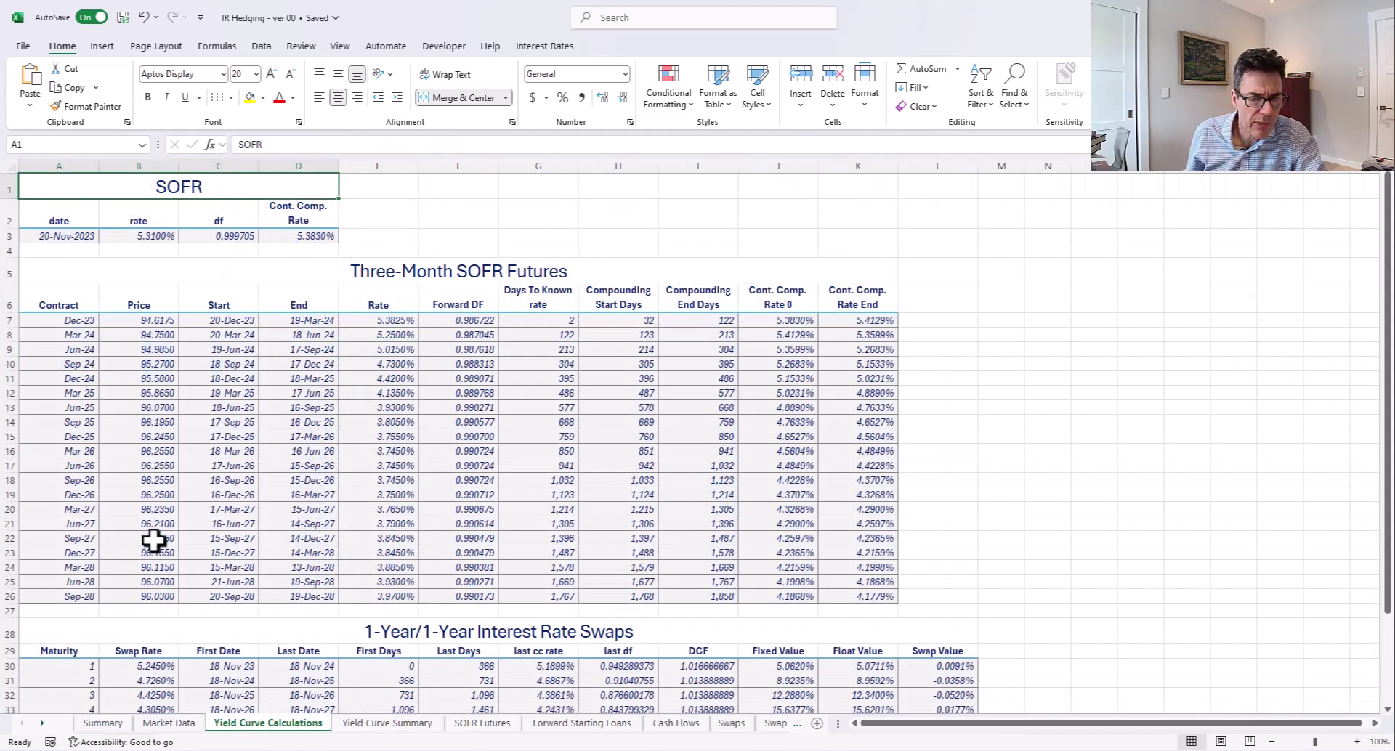
pyautogui.click(388, 724)
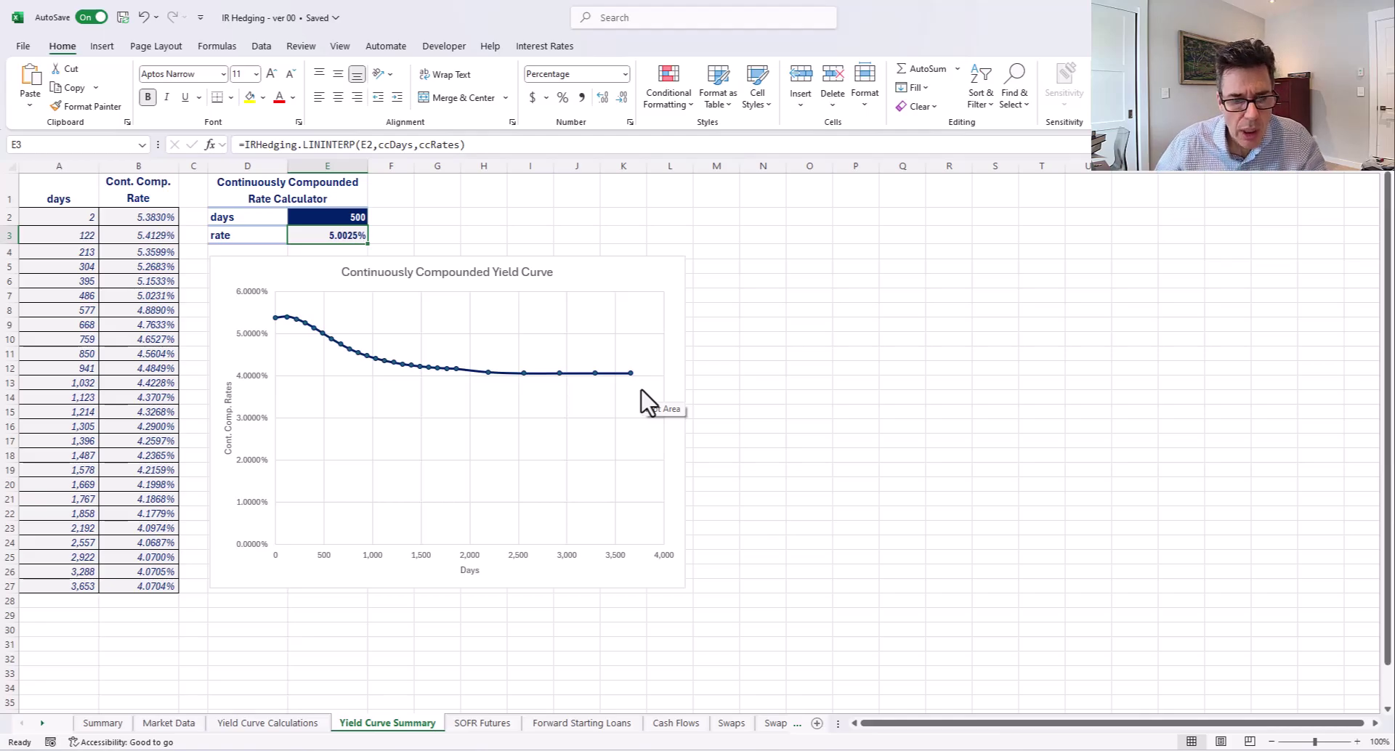
# - View the empty position tables on the SOFR Futures, Forward Starting Loans, Cash Flows and Swaps sheets in turn
pyautogui.hotkey('ctrl', 'pagedown')
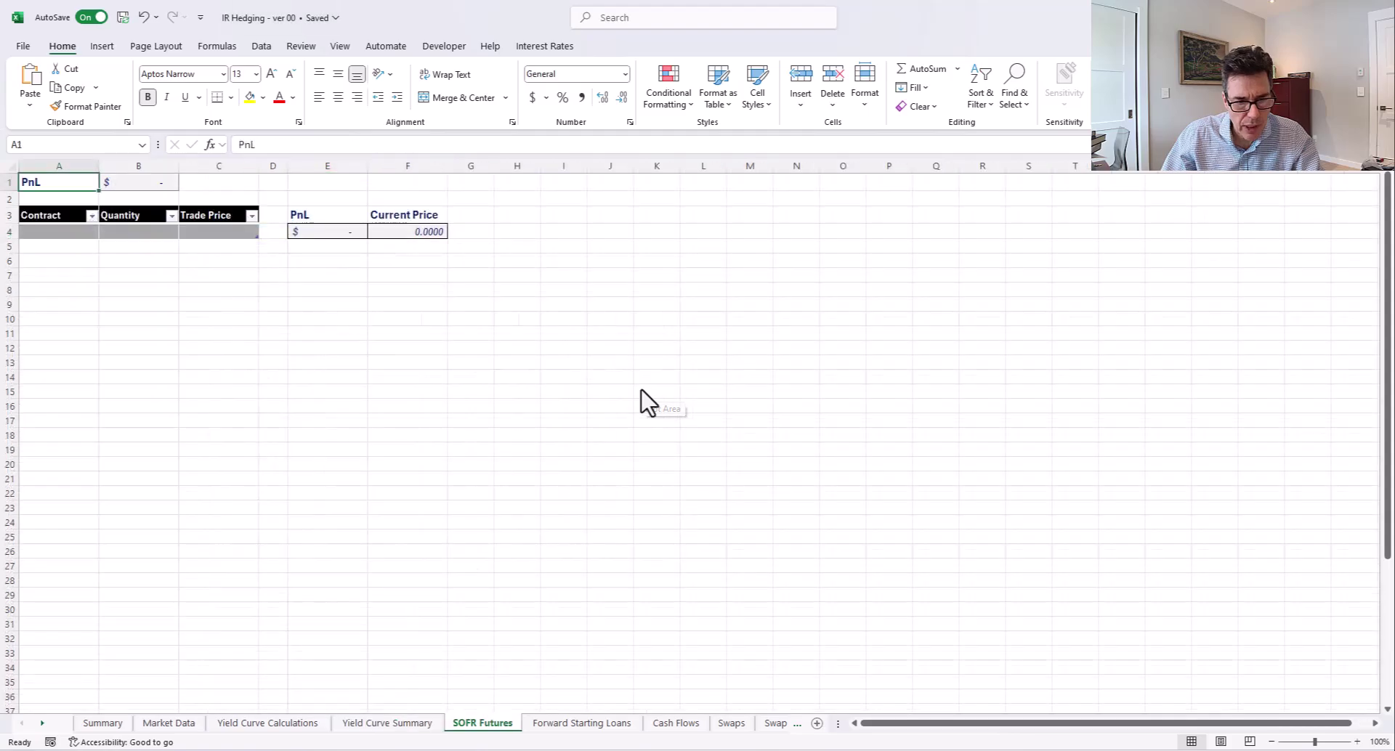
pyautogui.press('Down')
pyautogui.press('Down')
pyautogui.press('Down')
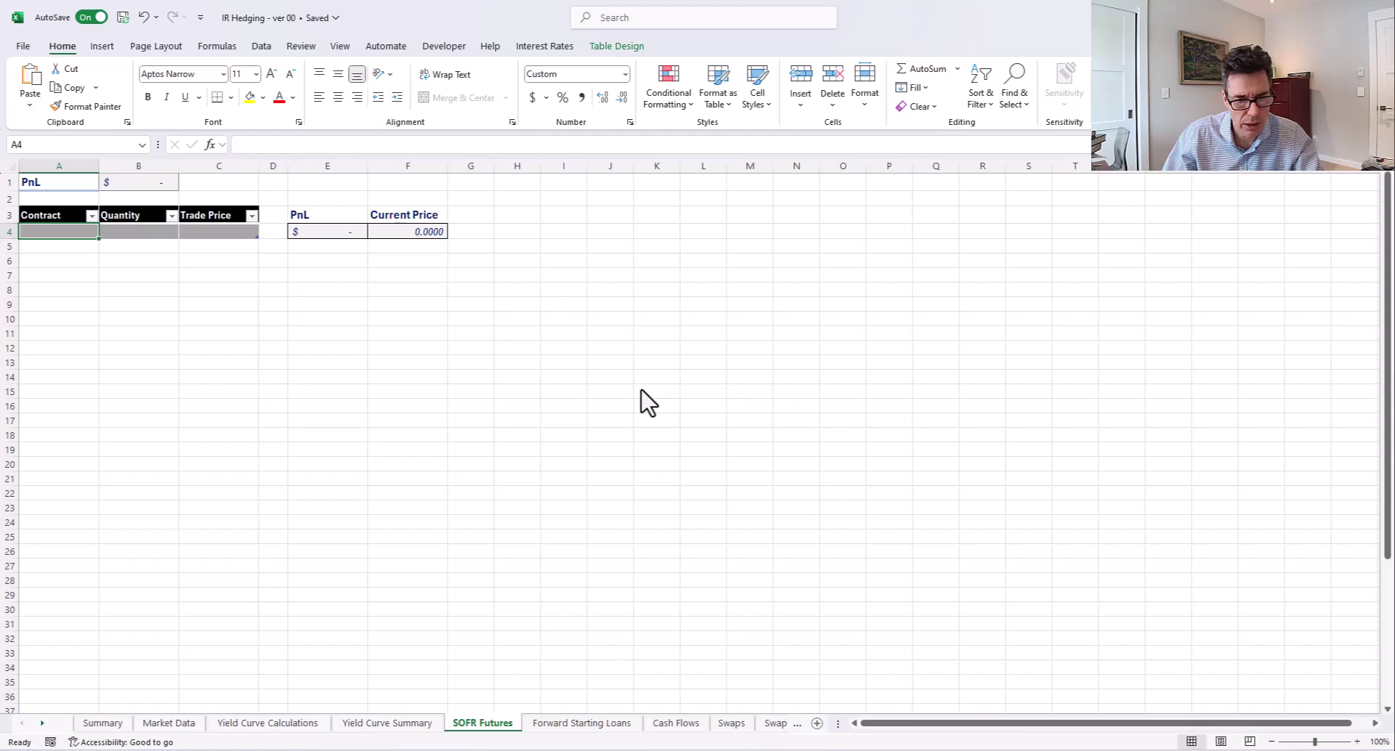
pyautogui.hotkey('ctrl', 'pagedown')
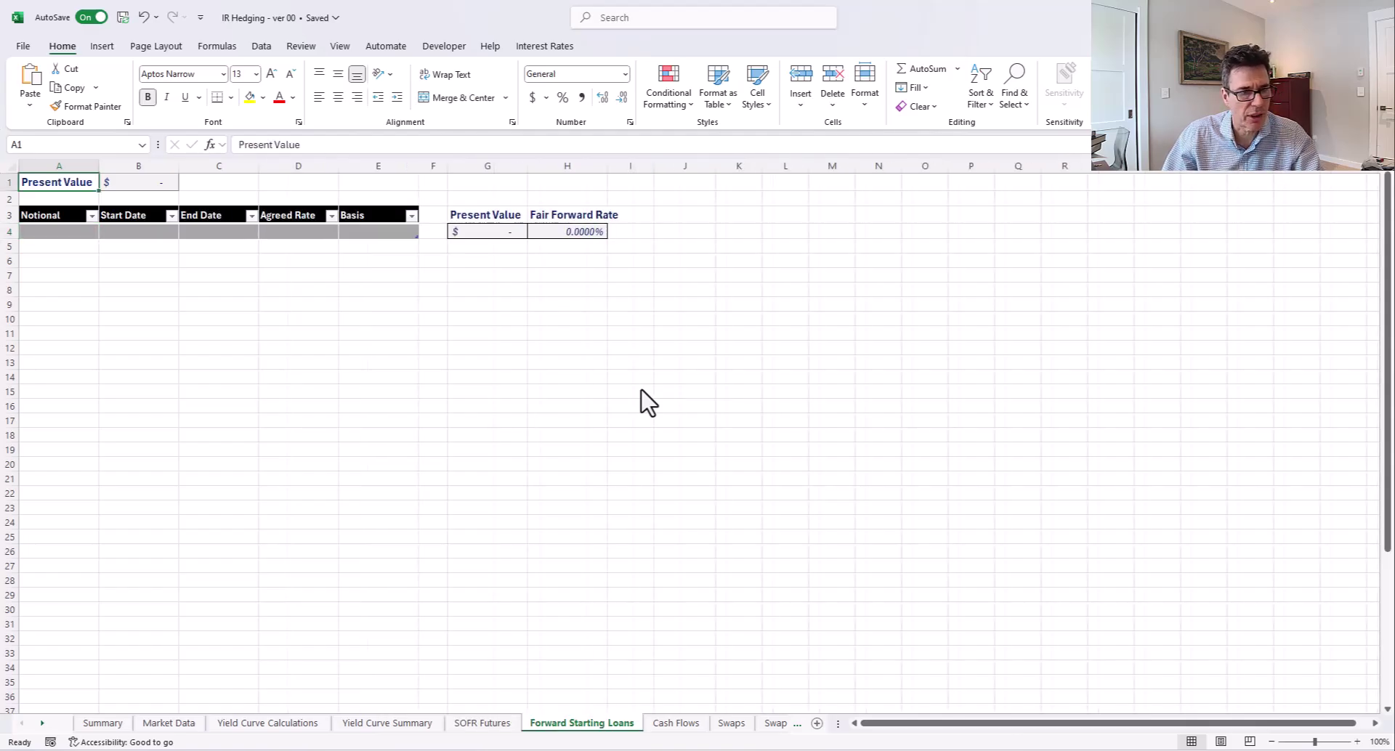
pyautogui.hotkey('ctrl', 'pagedown')
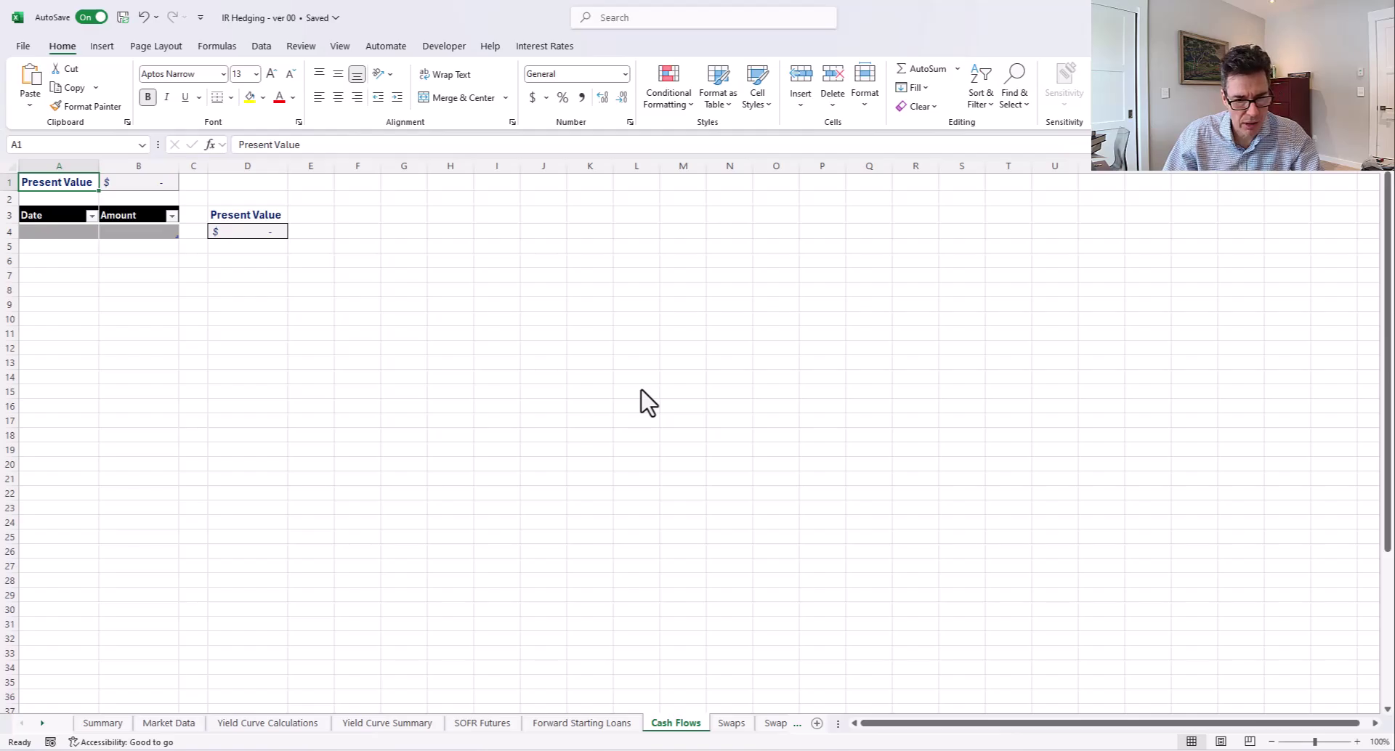
pyautogui.hotkey('ctrl', 'pagedown')
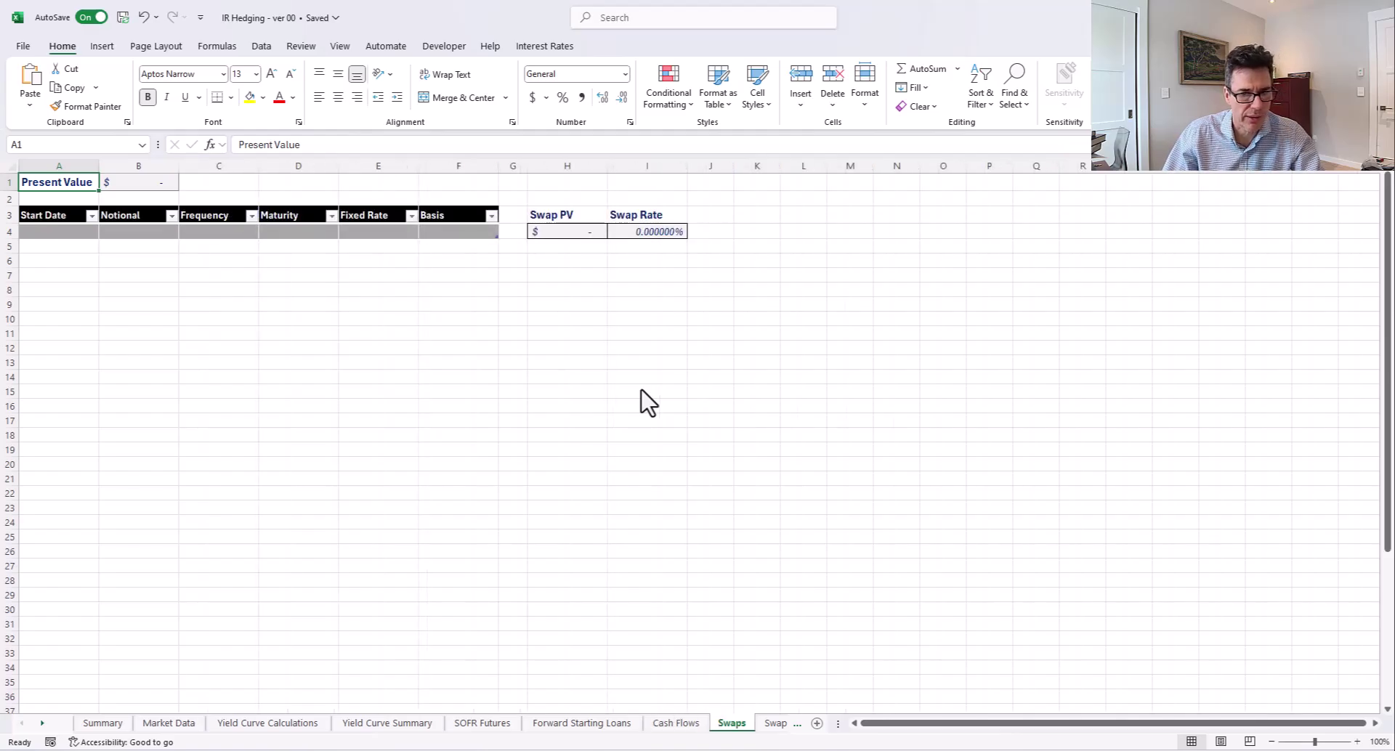
# - View the Swap Calculator sheet and look through its swap terms from the maturity up to the start date
pyautogui.hotkey('ctrl', 'pagedown')
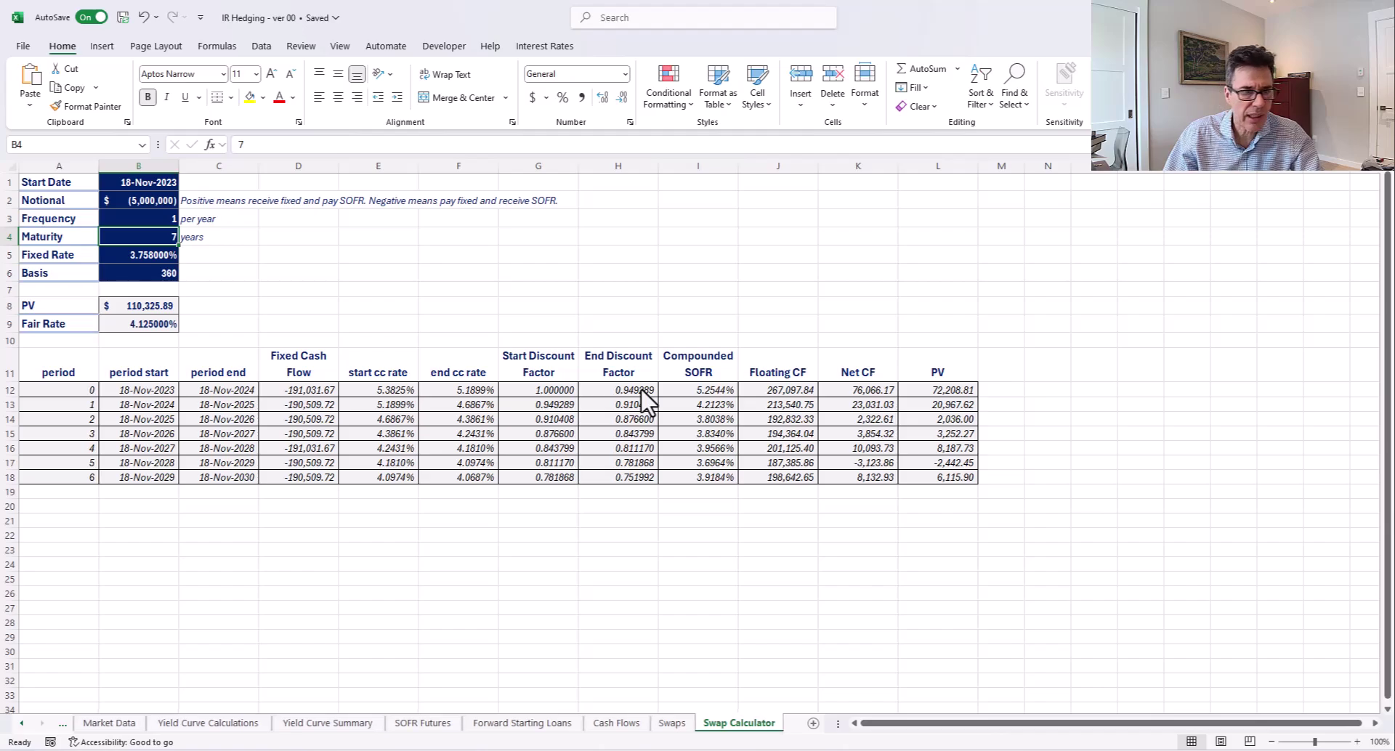
pyautogui.press('Up')
pyautogui.press('Up')
pyautogui.press('Up')
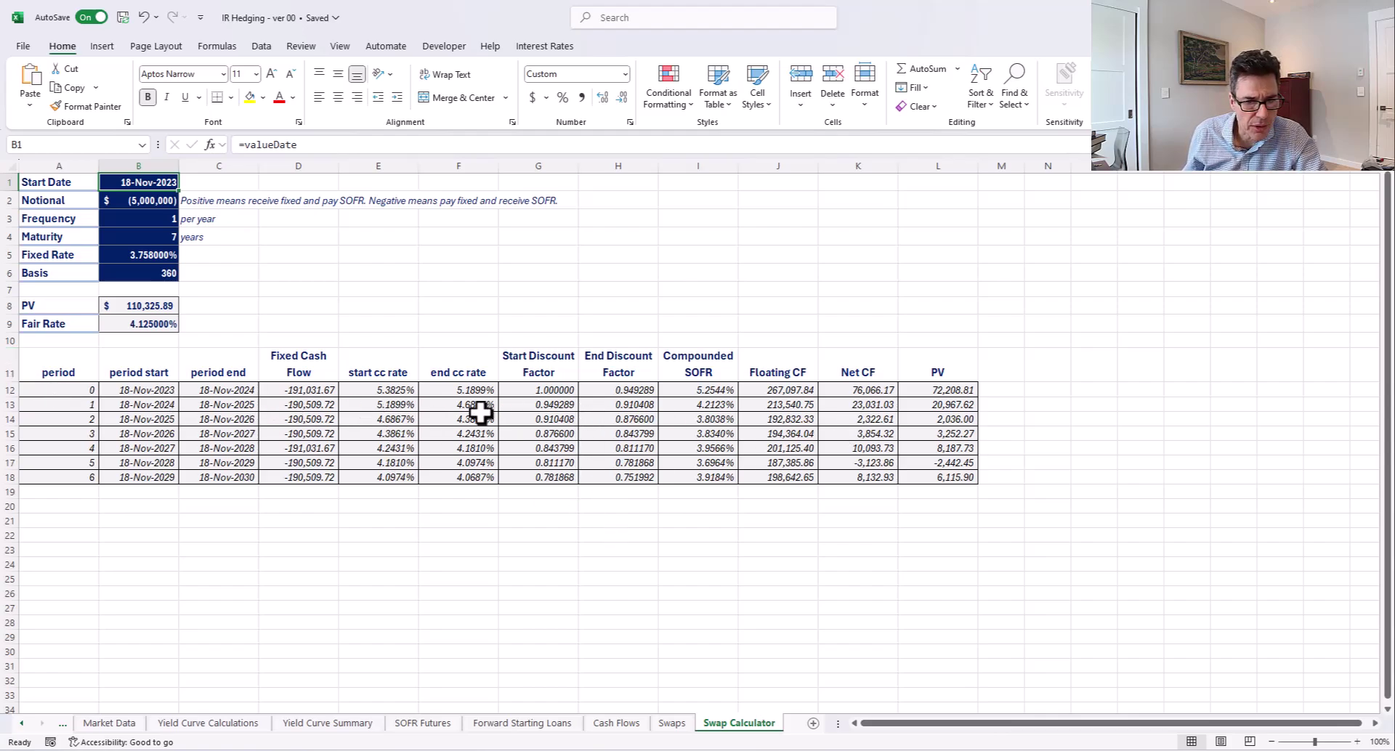
# - Examine the swap's floating, fixed and net cash flows and their present values, and inspect the formula of the total PV
pyautogui.moveTo(777, 391); pyautogui.dragTo(766, 477)
pyautogui.moveTo(309, 390); pyautogui.dragTo(311, 476)
pyautogui.moveTo(881, 390); pyautogui.dragTo(872, 478)
pyautogui.moveTo(956, 392); pyautogui.dragTo(949, 473)
pyautogui.click(137, 312)
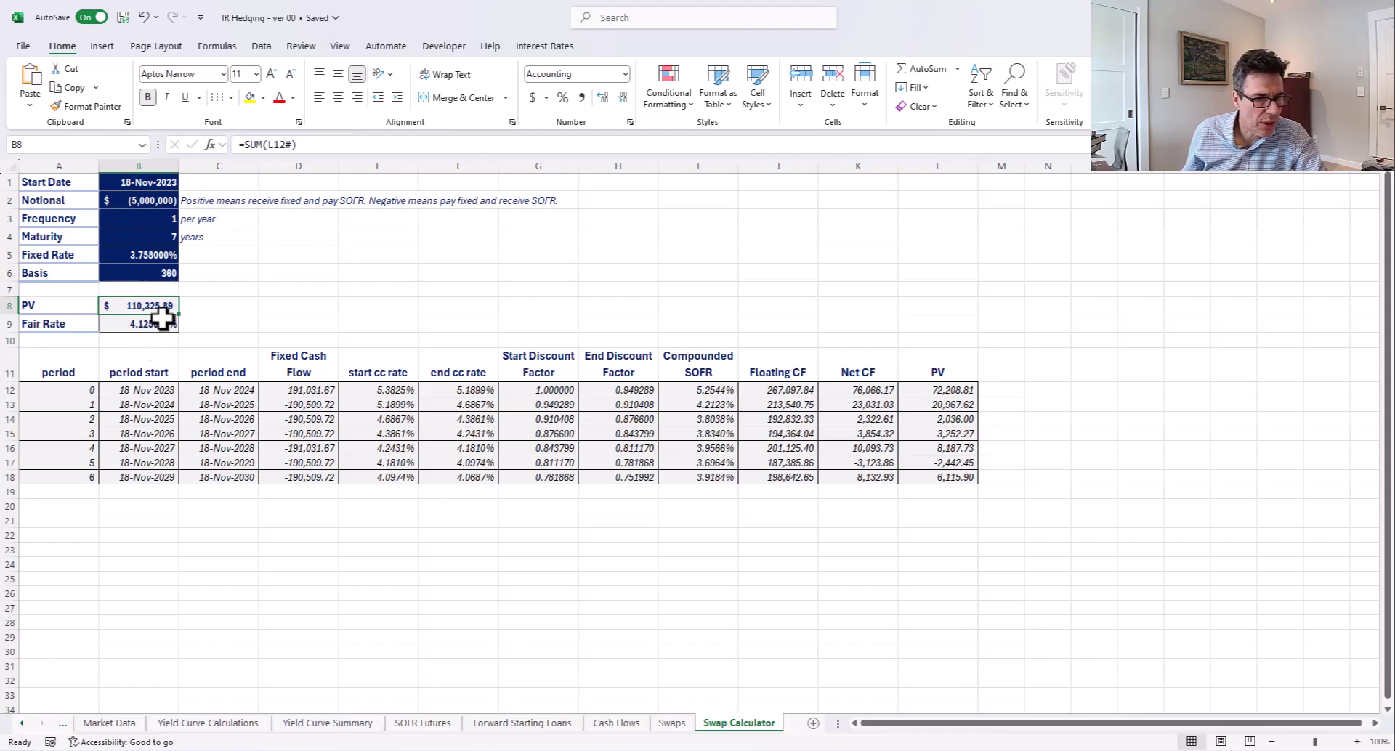
# - Check the swap's maturity and Fair Rate formula, and set its Fixed Rate to 4.125%
pyautogui.click(138, 236)
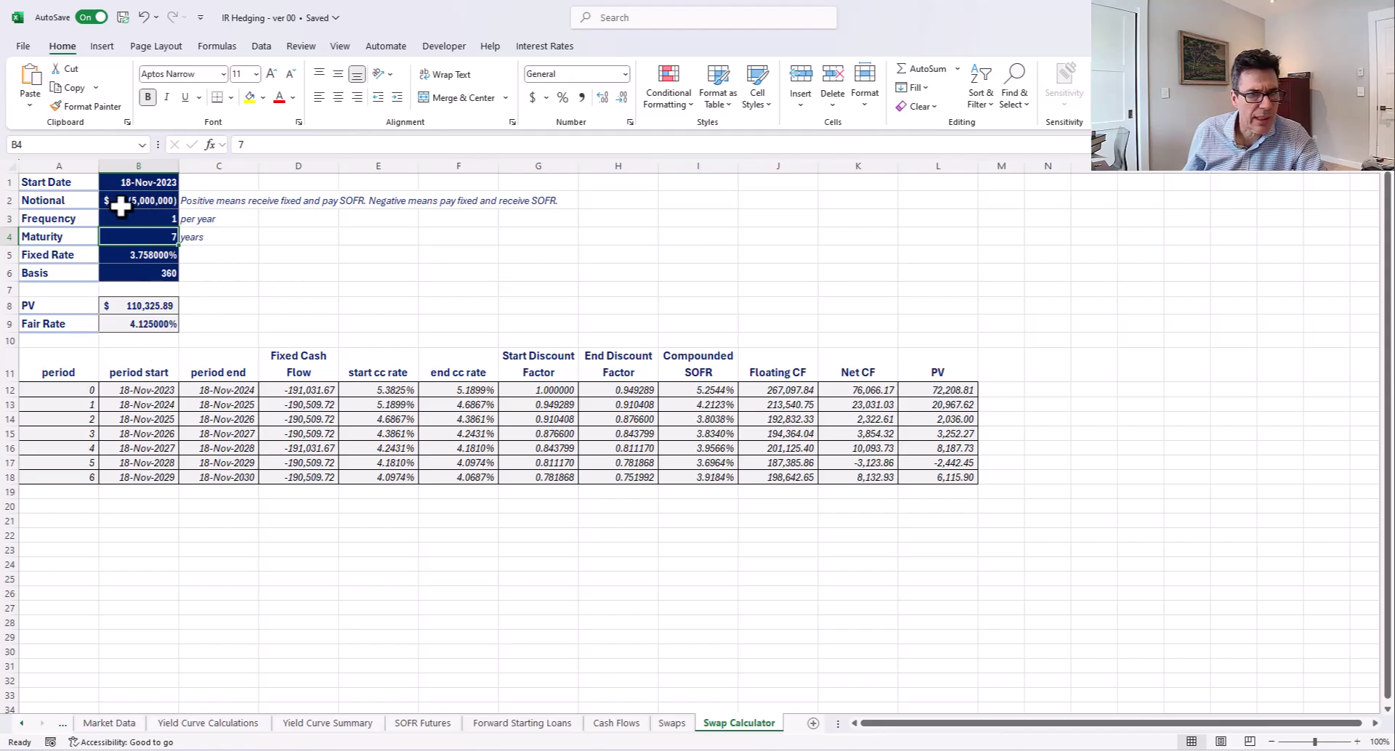
pyautogui.click(124, 322)
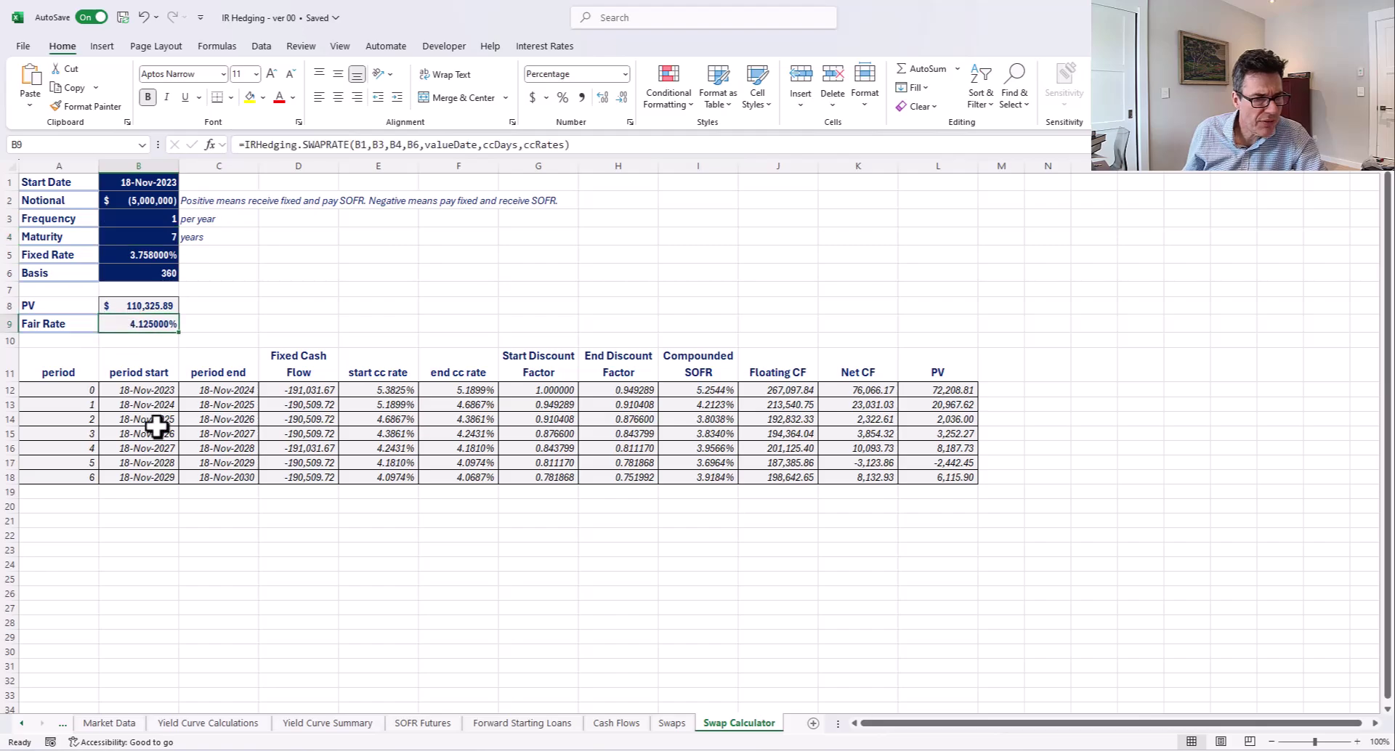
pyautogui.click(143, 253)
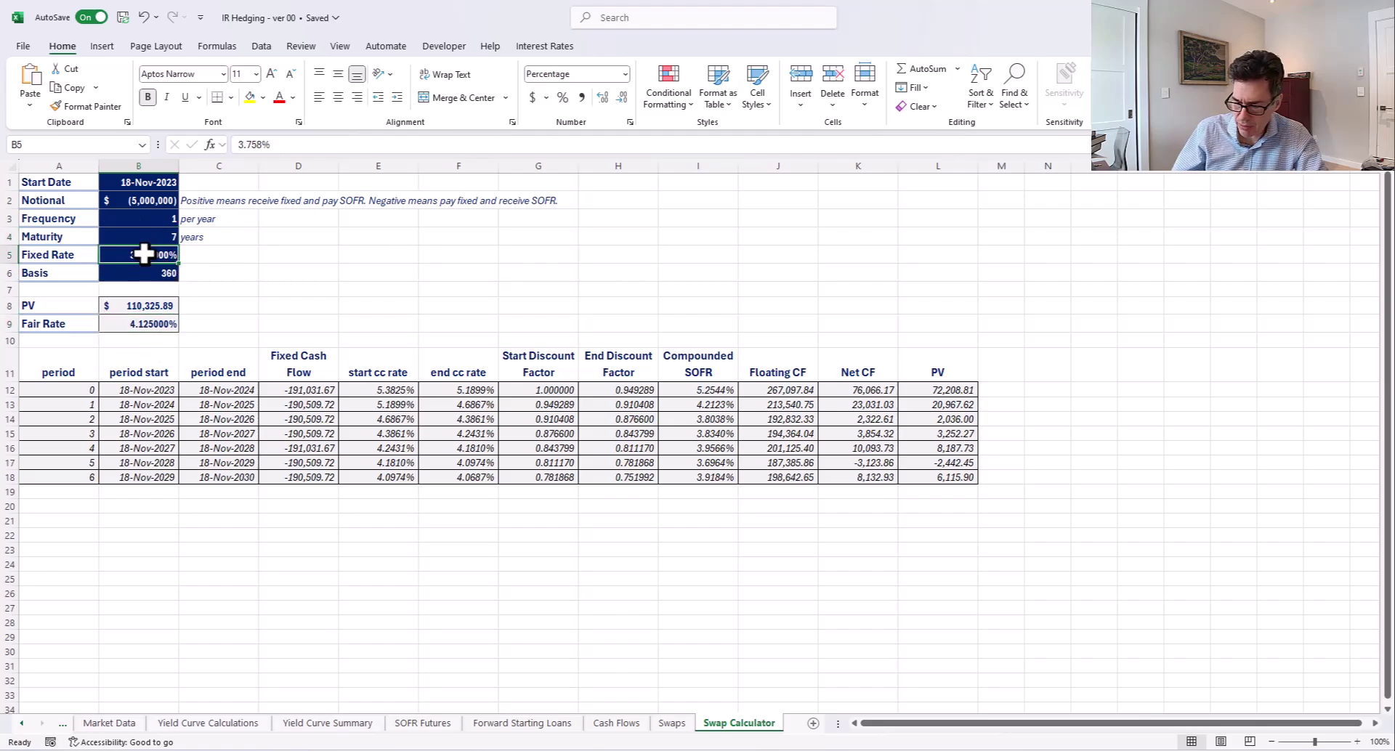
pyautogui.write('4.125')
pyautogui.press('Return')
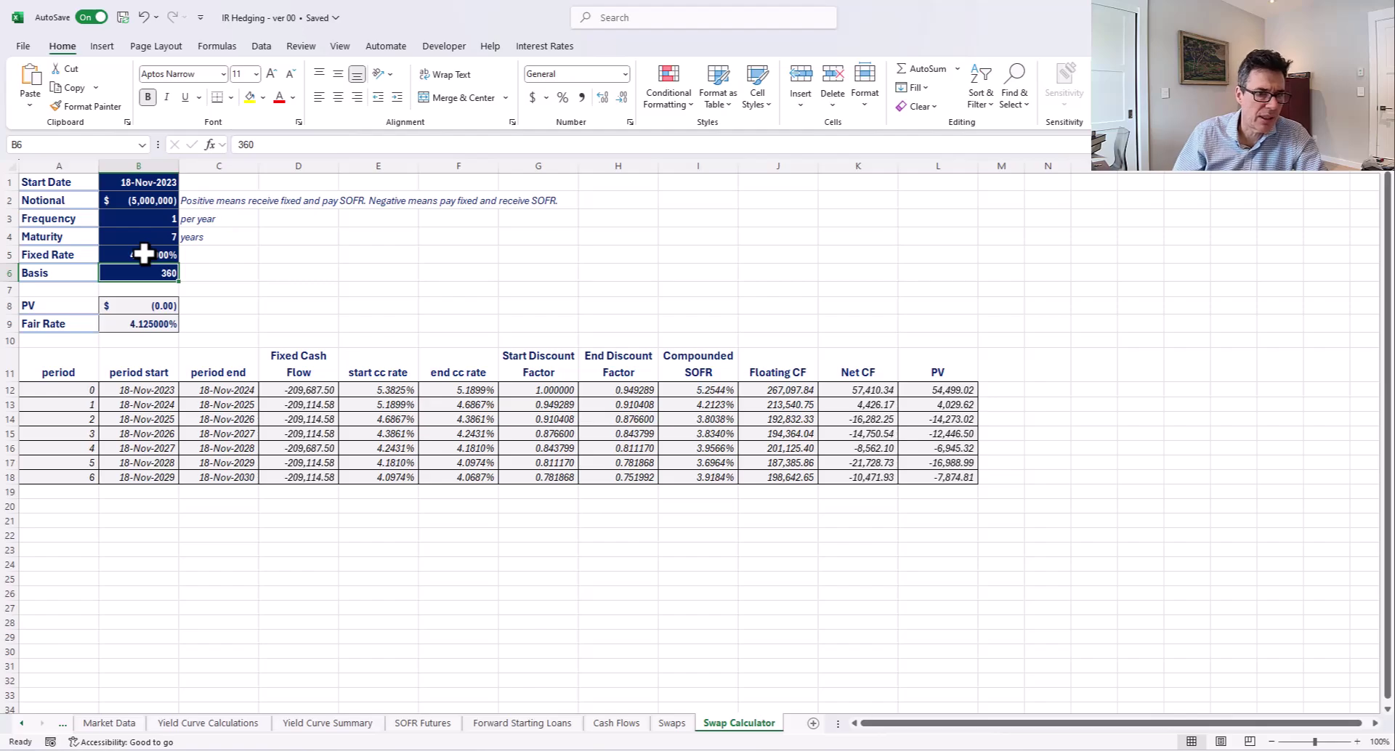
# - Inspect the PV and Fair Rate cells of the Swap Calculator with the new fixed rate applied
pyautogui.click(125, 306)
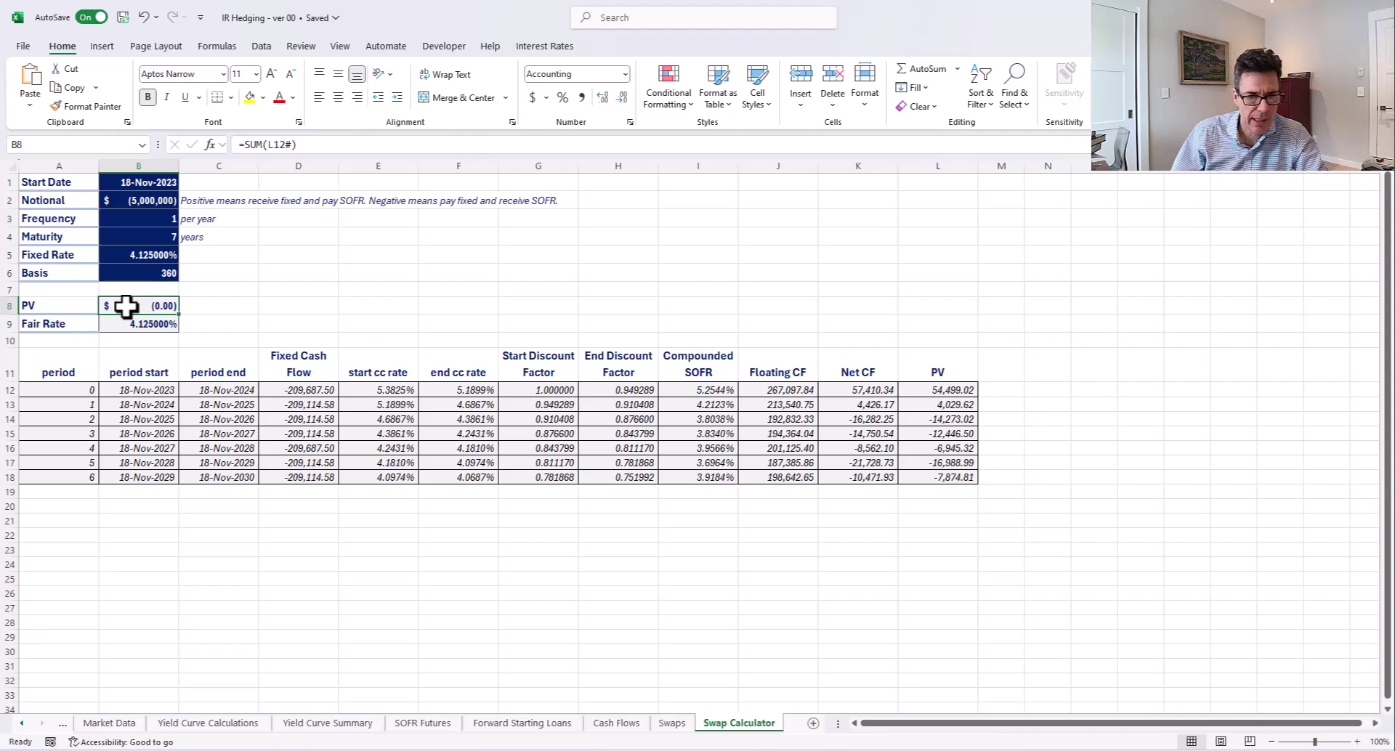
pyautogui.press('Down')
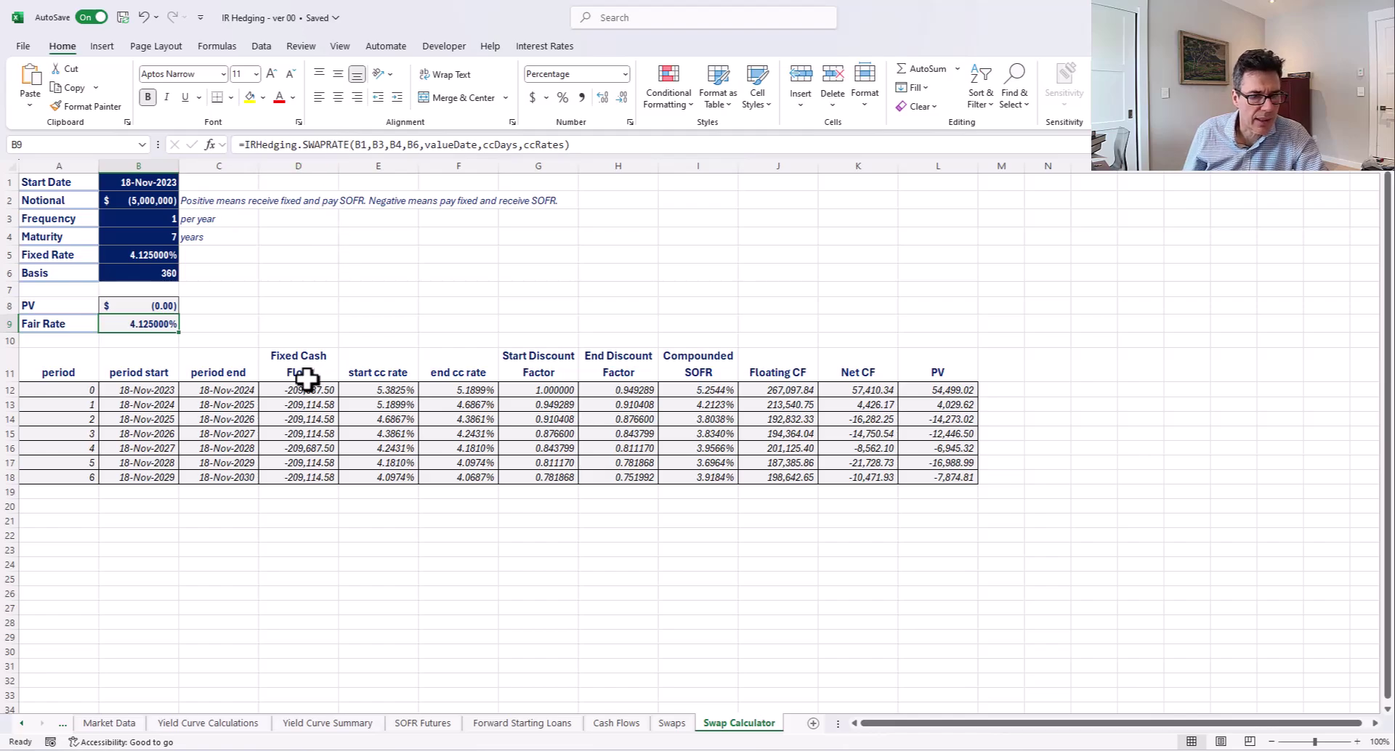
pyautogui.click(269, 541)
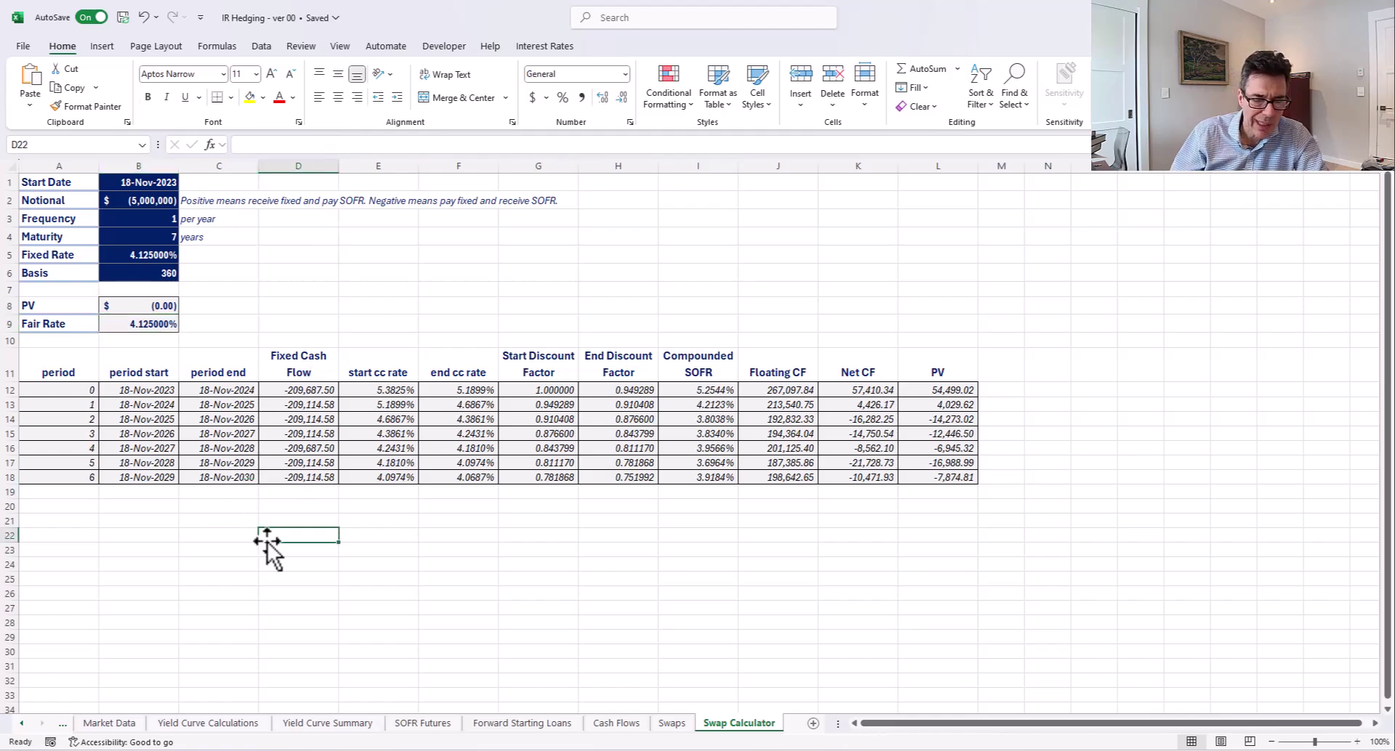
# - Go back through the position sheets to Forward Starting Loans, and inspect the formulas under Present Value and Fair Forward Rate
pyautogui.hotkey('ctrl', 'pageup')
pyautogui.hotkey('ctrl', 'pageup')
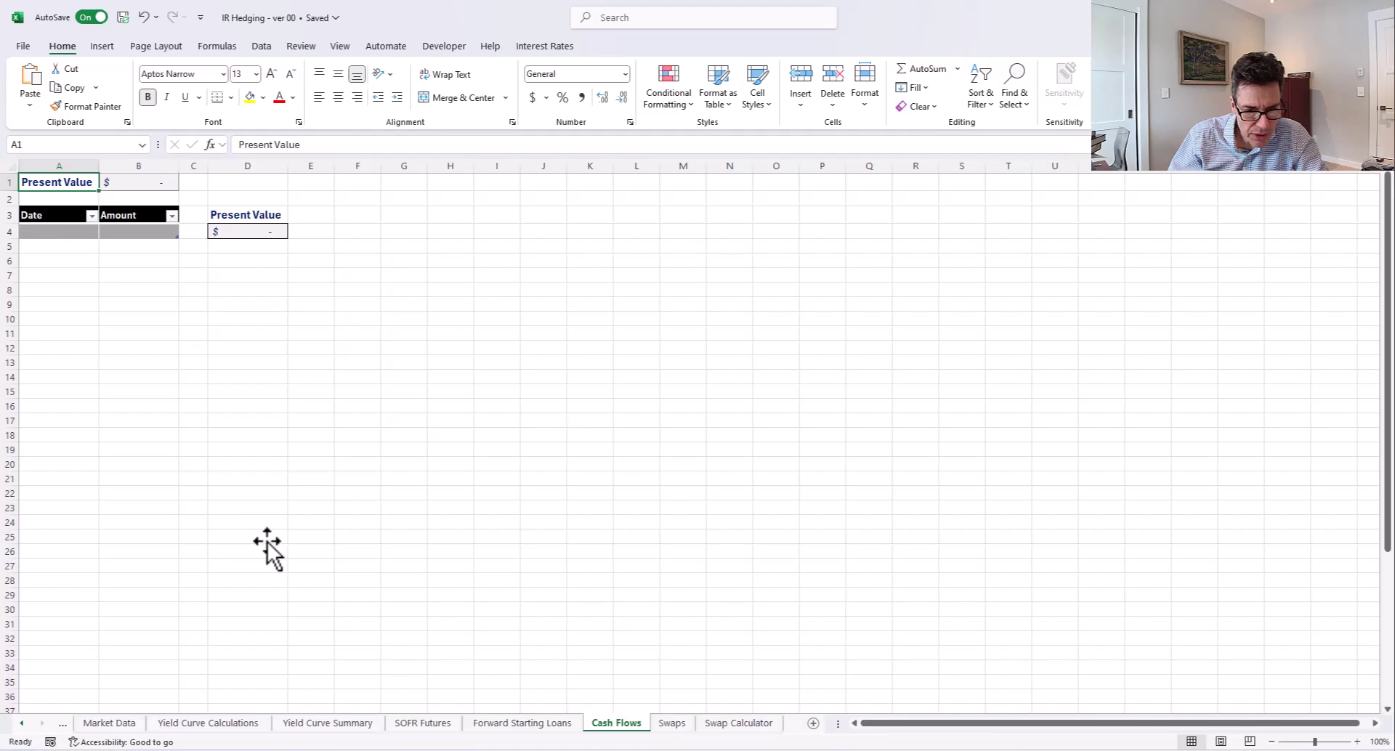
pyautogui.hotkey('ctrl', 'pageup')
pyautogui.hotkey('ctrl', 'pageup')
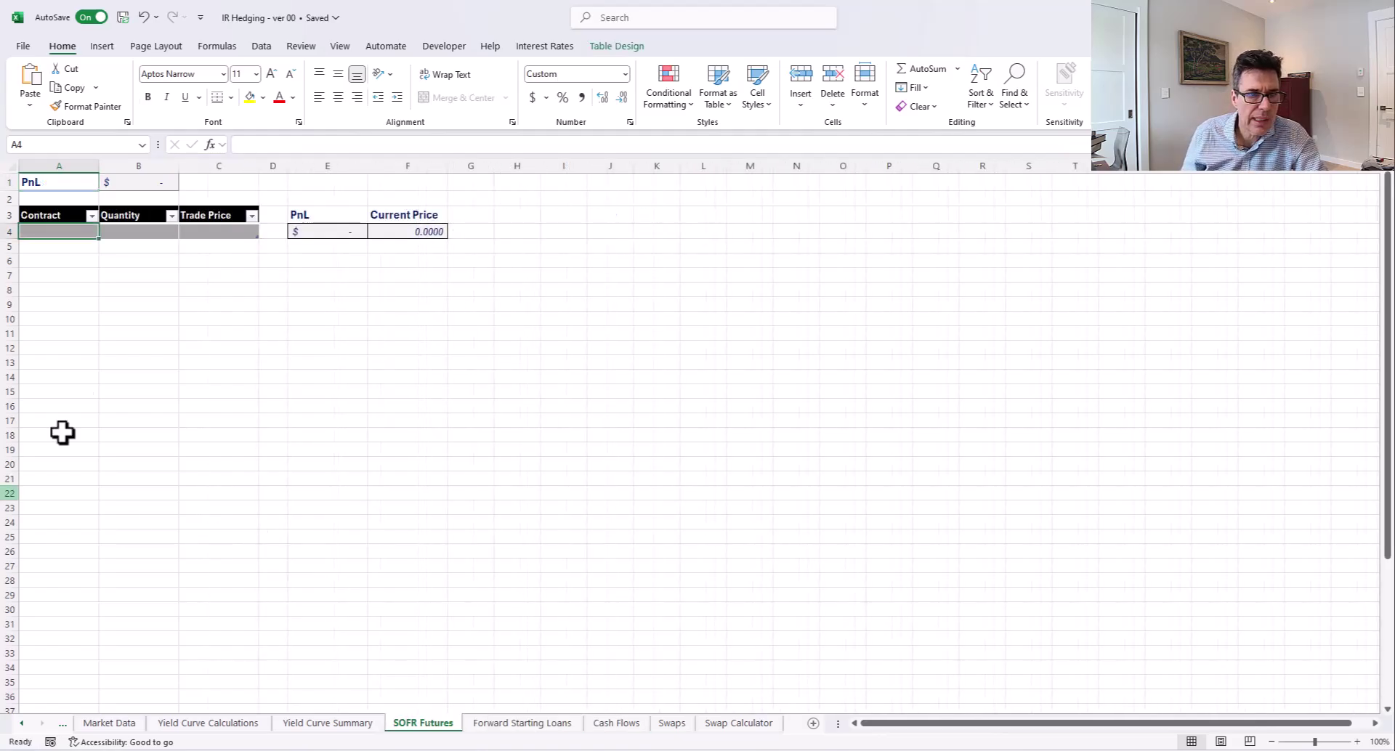
pyautogui.click(563, 723)
pyautogui.click(500, 234)
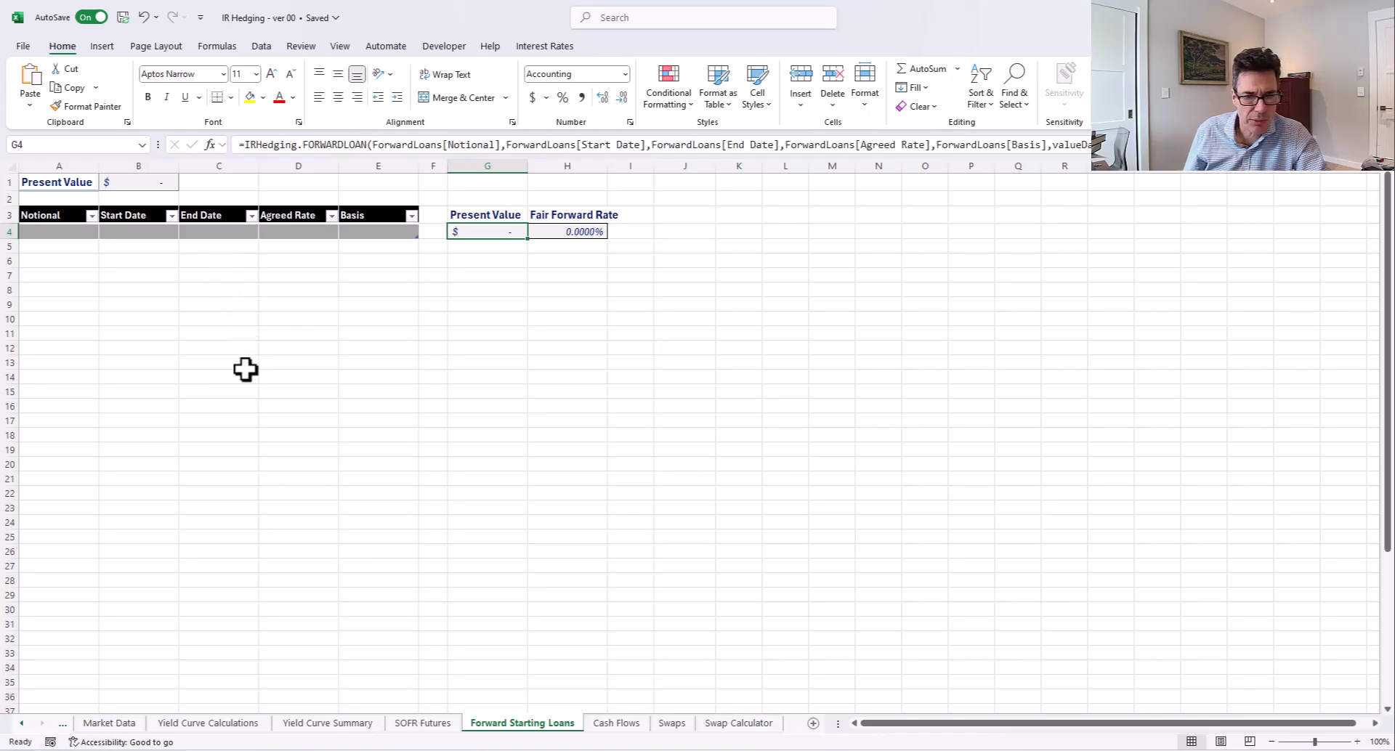
pyautogui.click(580, 231)
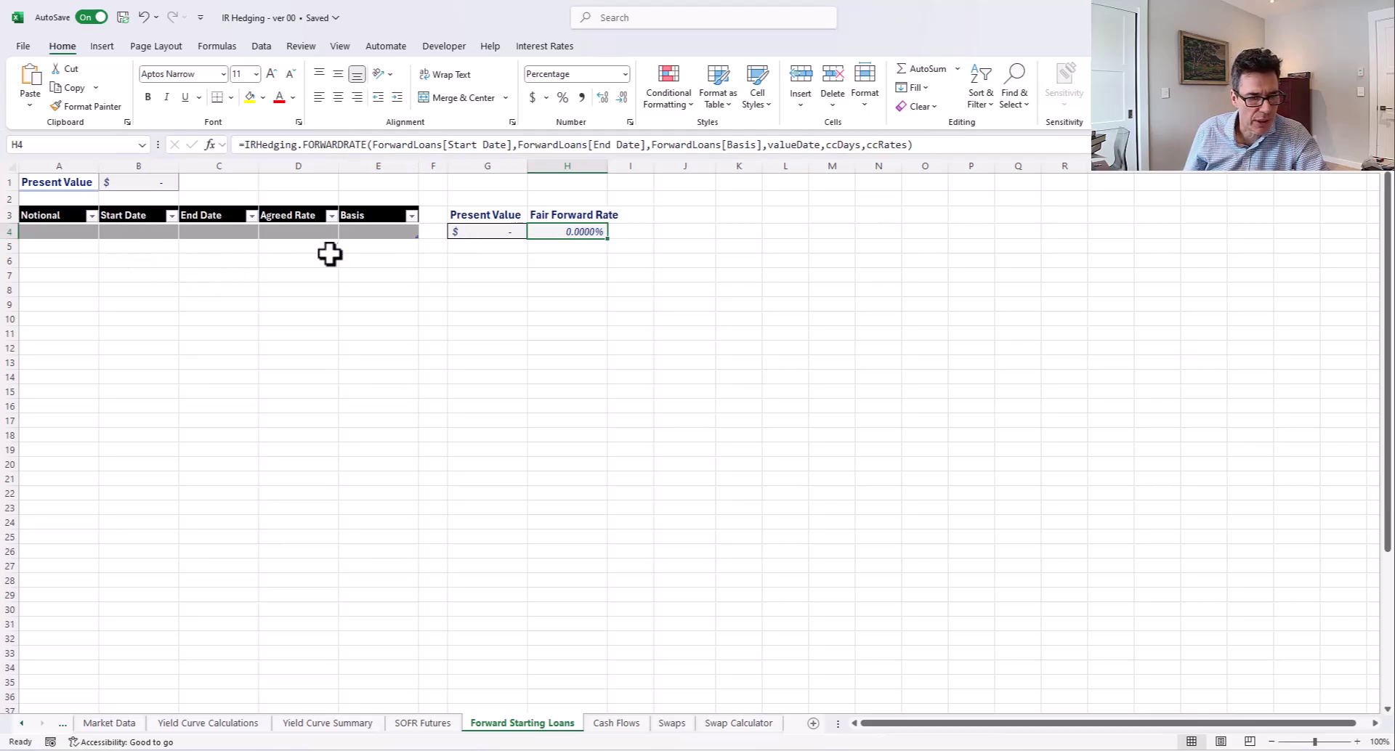
# - Return to the Summary sheet and open the Interest Rates add-in's form for booking a forward starting loan
pyautogui.click(113, 723)
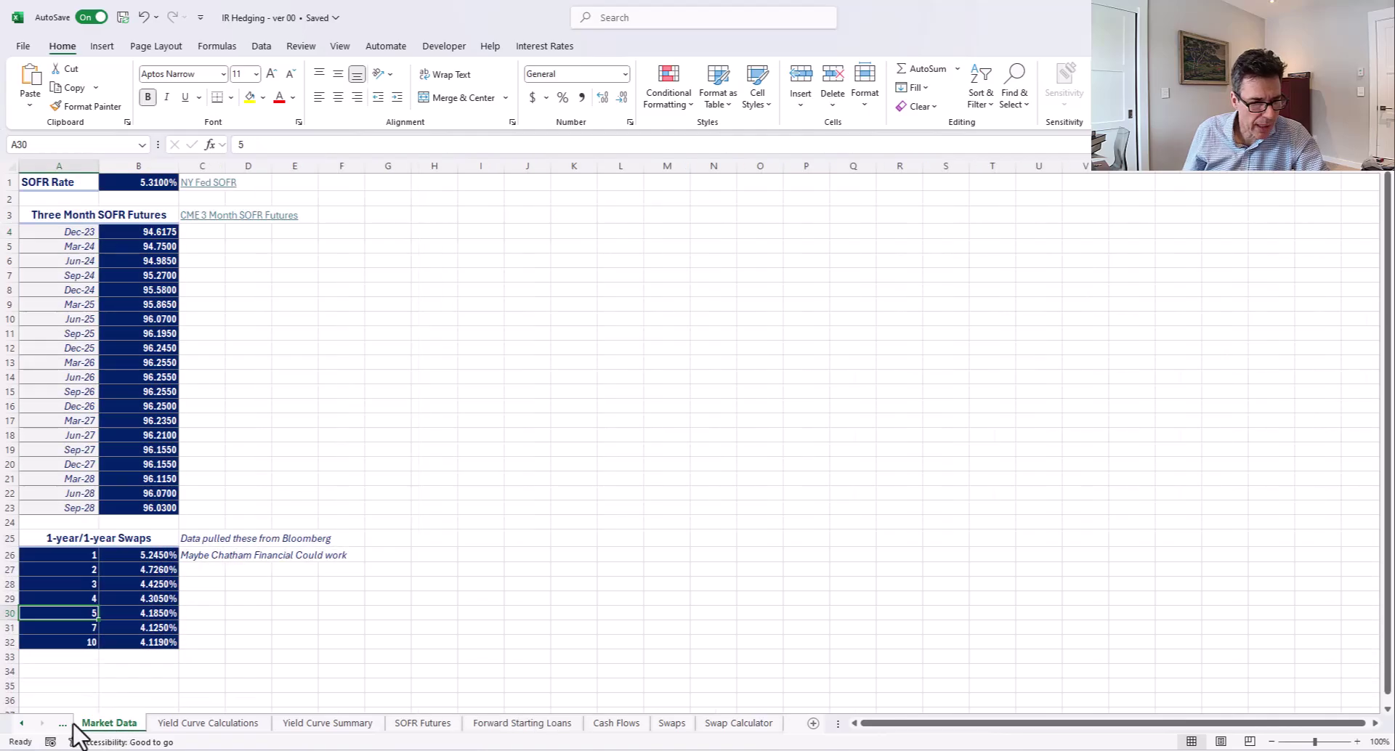
pyautogui.click(22, 723)
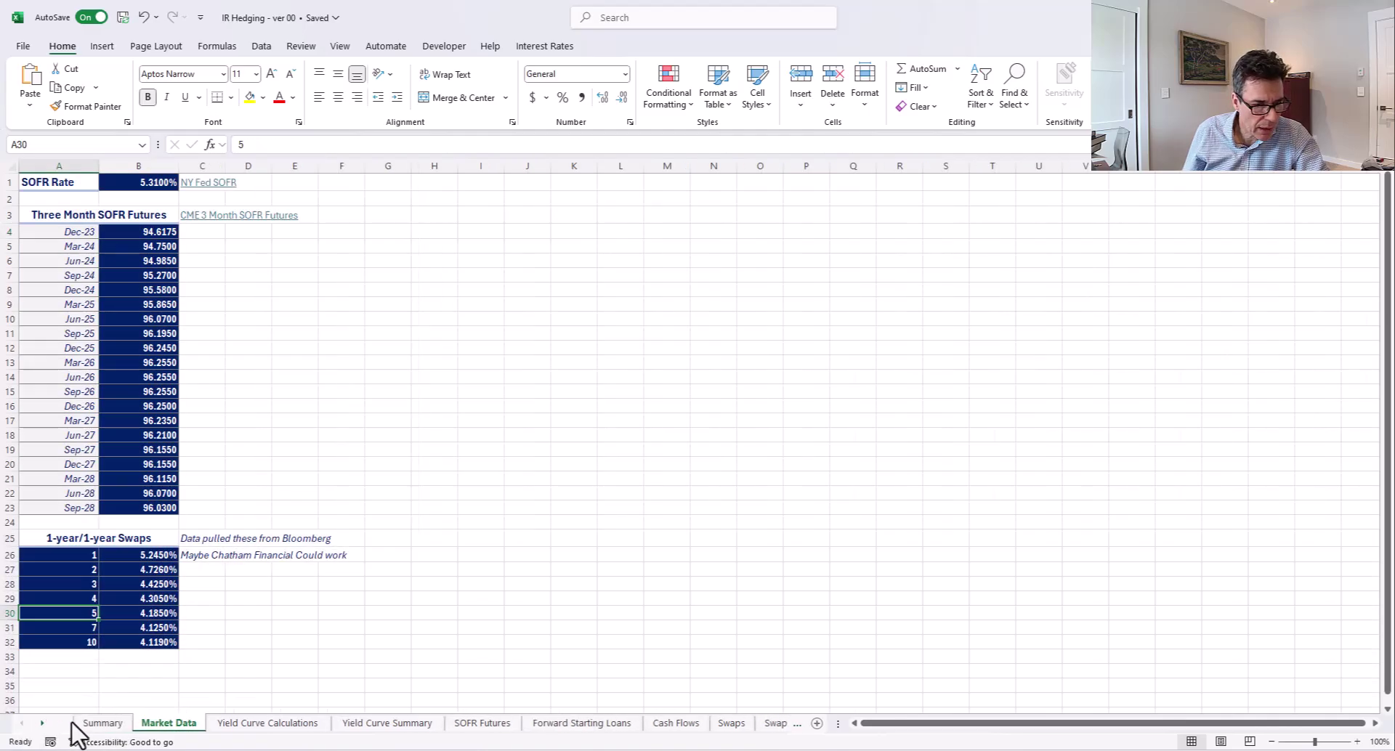
pyautogui.click(98, 723)
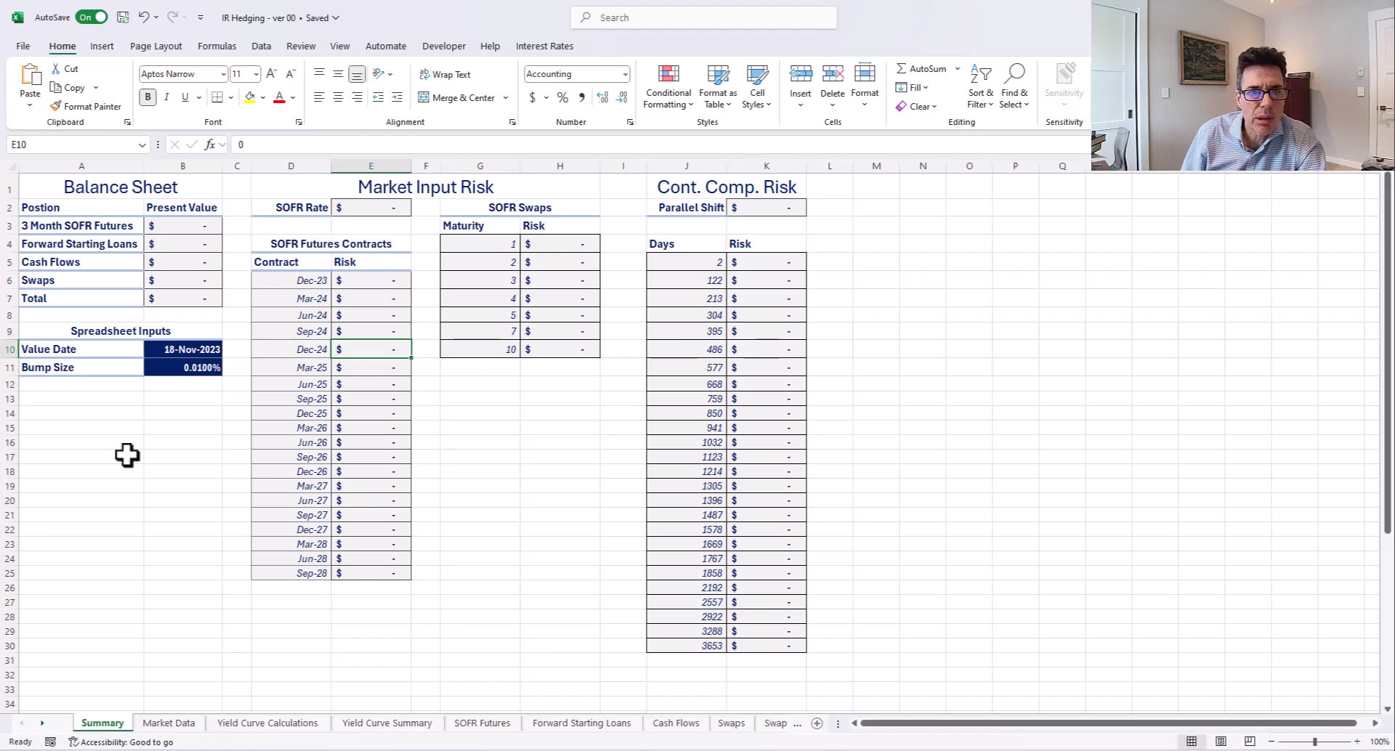
pyautogui.click(565, 48)
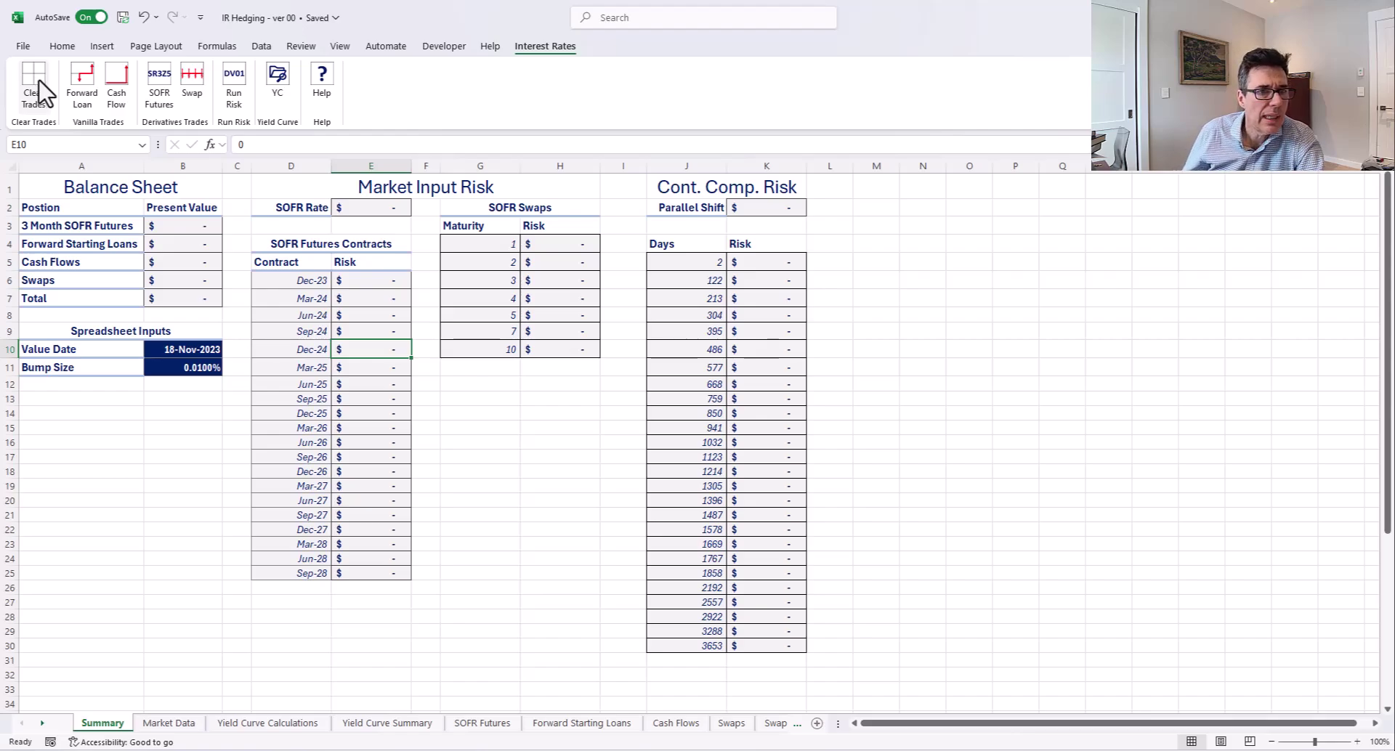
pyautogui.click(88, 83)
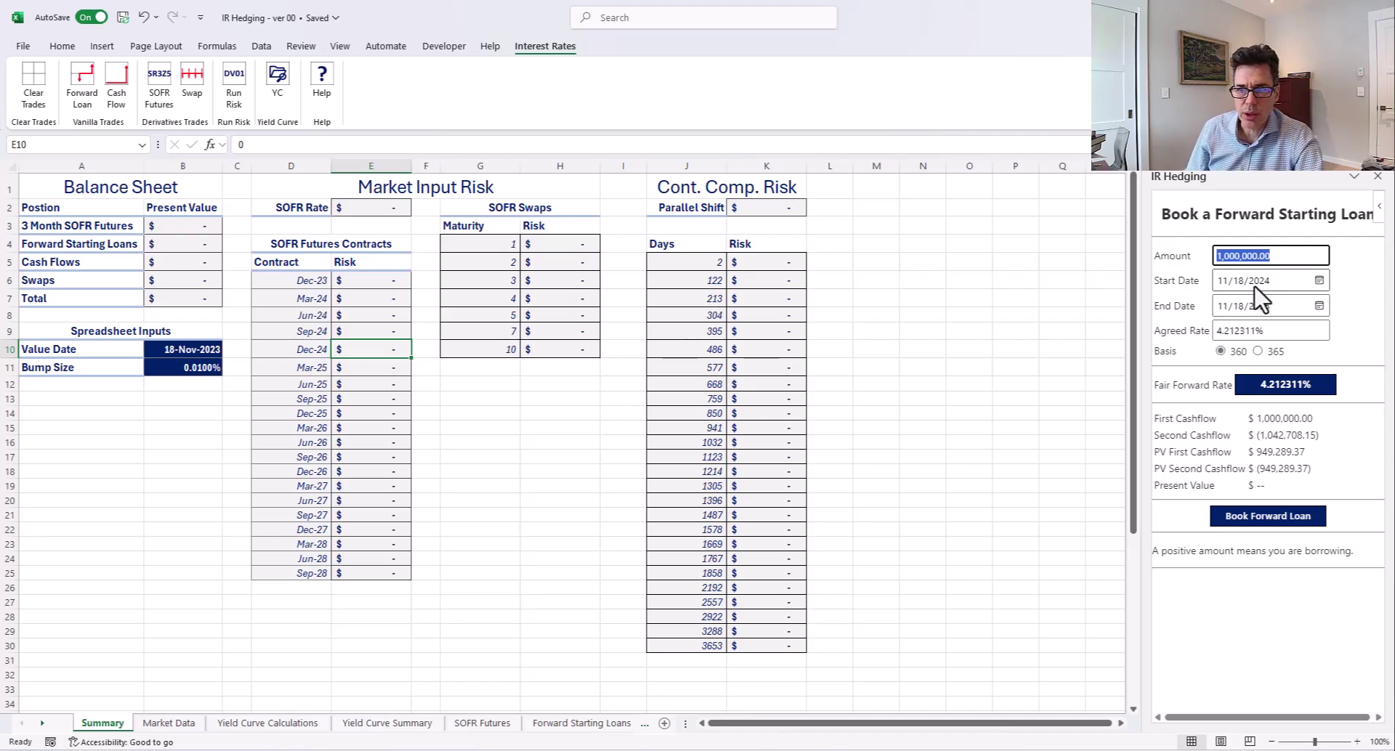
# - Set the forward loan's End Date to 02/18/2025 and its Agreed Rate to the fair forward rate of 4.522331%
pyautogui.click(1266, 331)
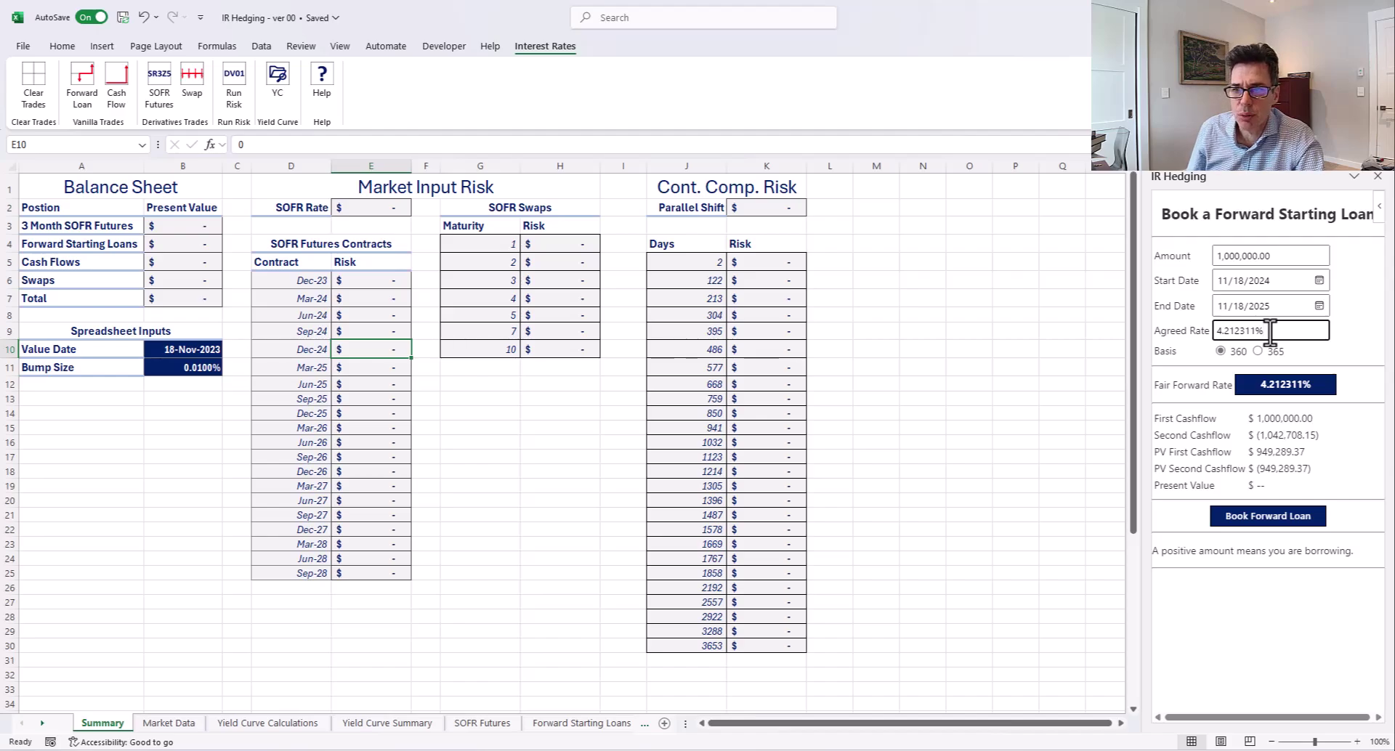
pyautogui.click(1224, 308)
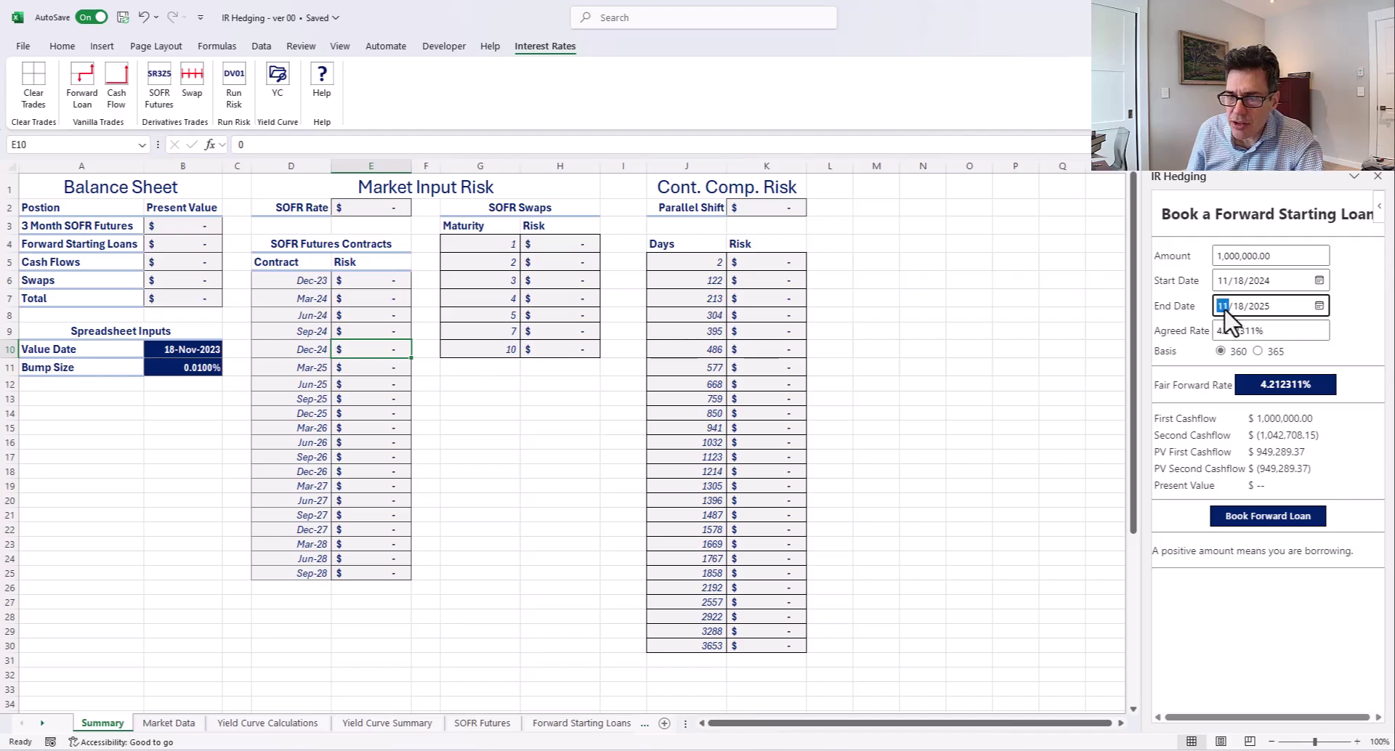
pyautogui.write('2')
pyautogui.press('Tab')
pyautogui.press('Tab')
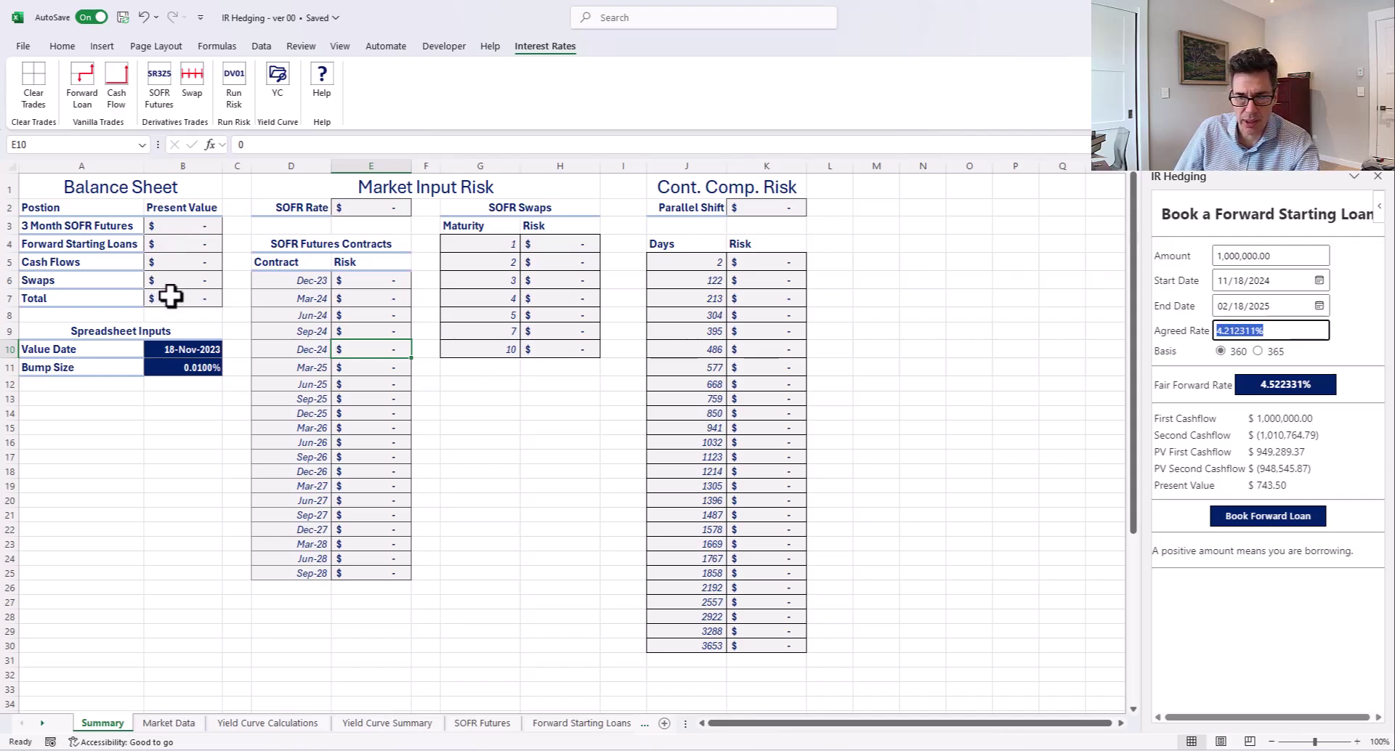
pyautogui.click(1277, 390)
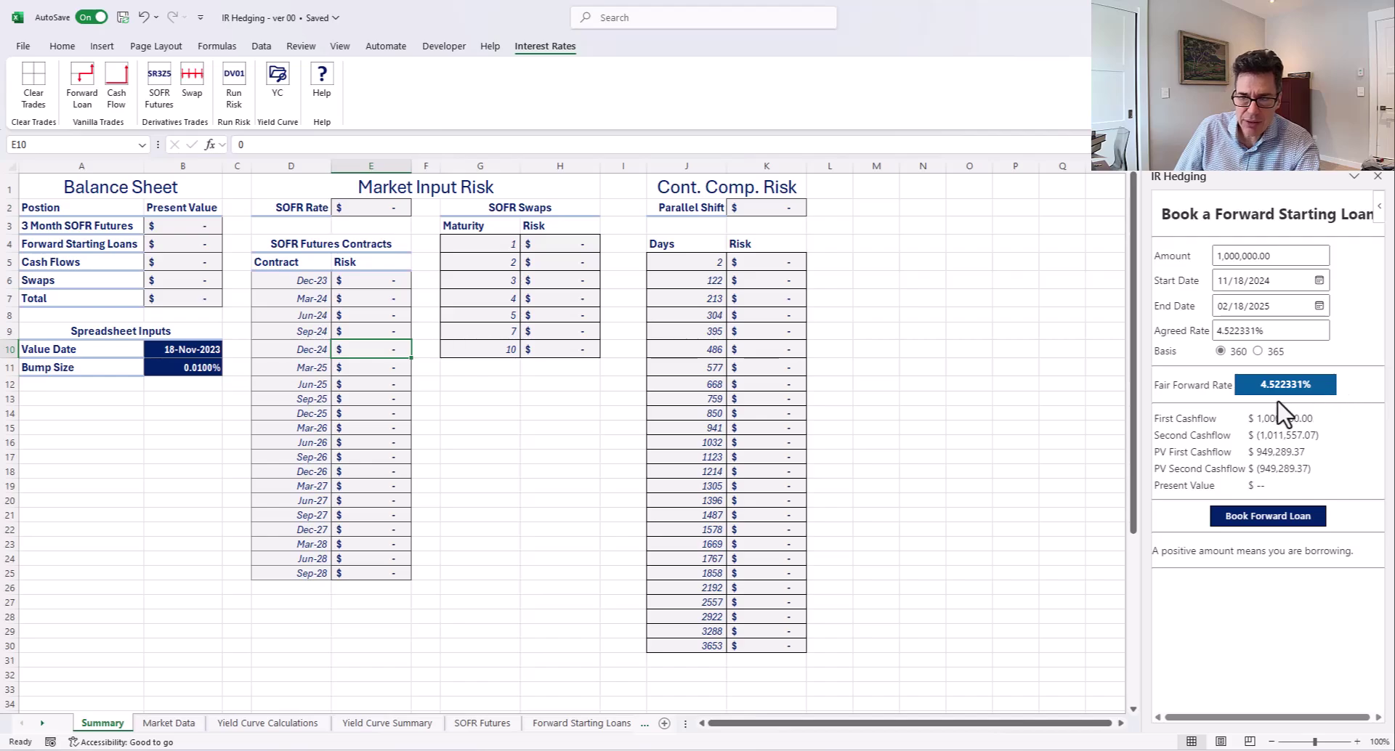
pyautogui.moveTo(1273, 333); pyautogui.dragTo(1217, 335)
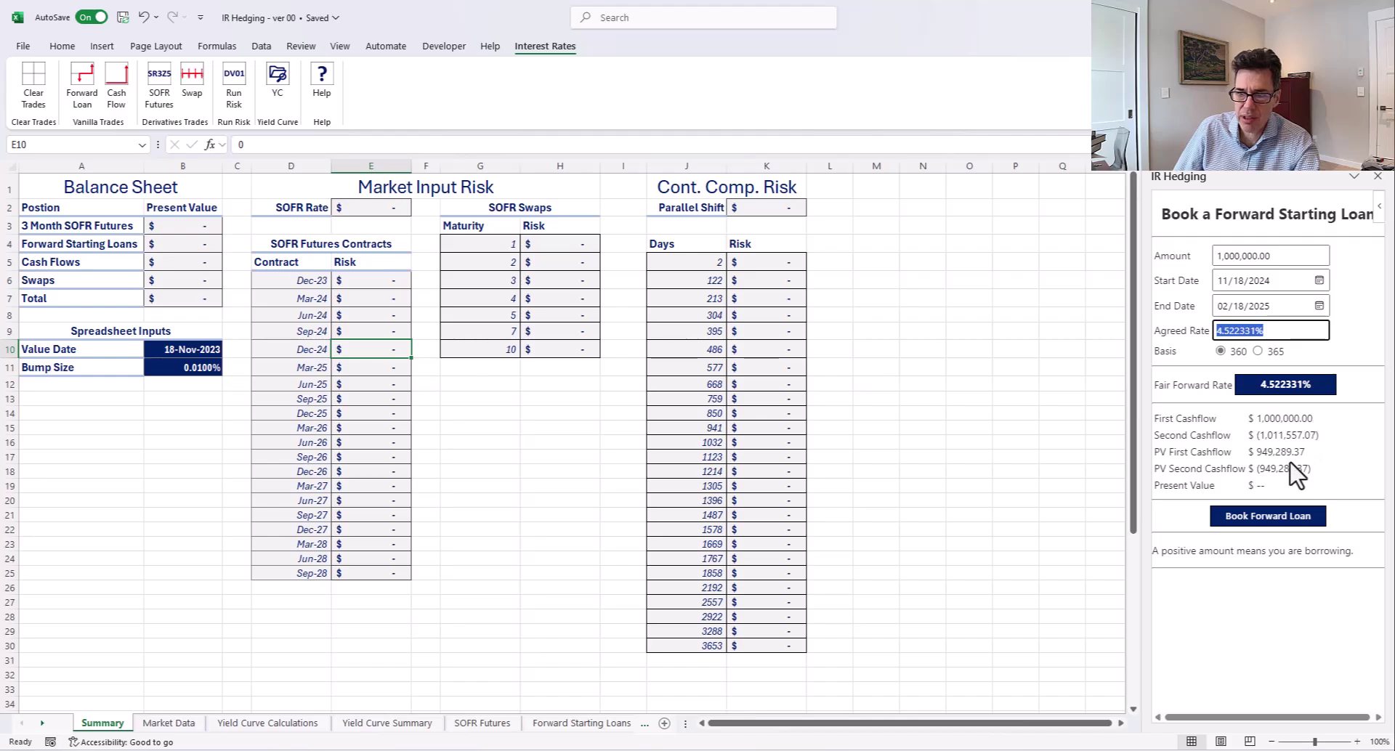
# - Book the 1,000,000 forward loan, and inspect the balance sheet's Forward Starting Loans and Total present values
pyautogui.click(1294, 518)
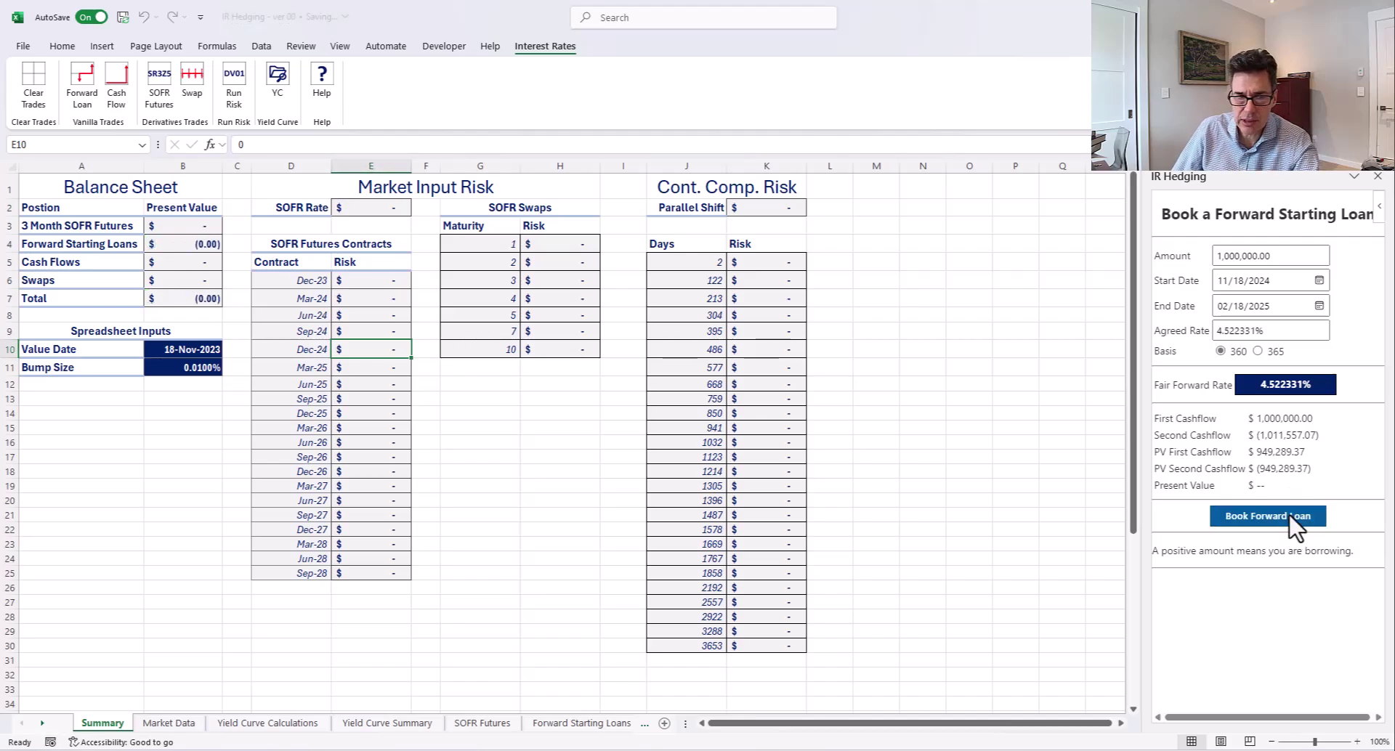
pyautogui.click(208, 243)
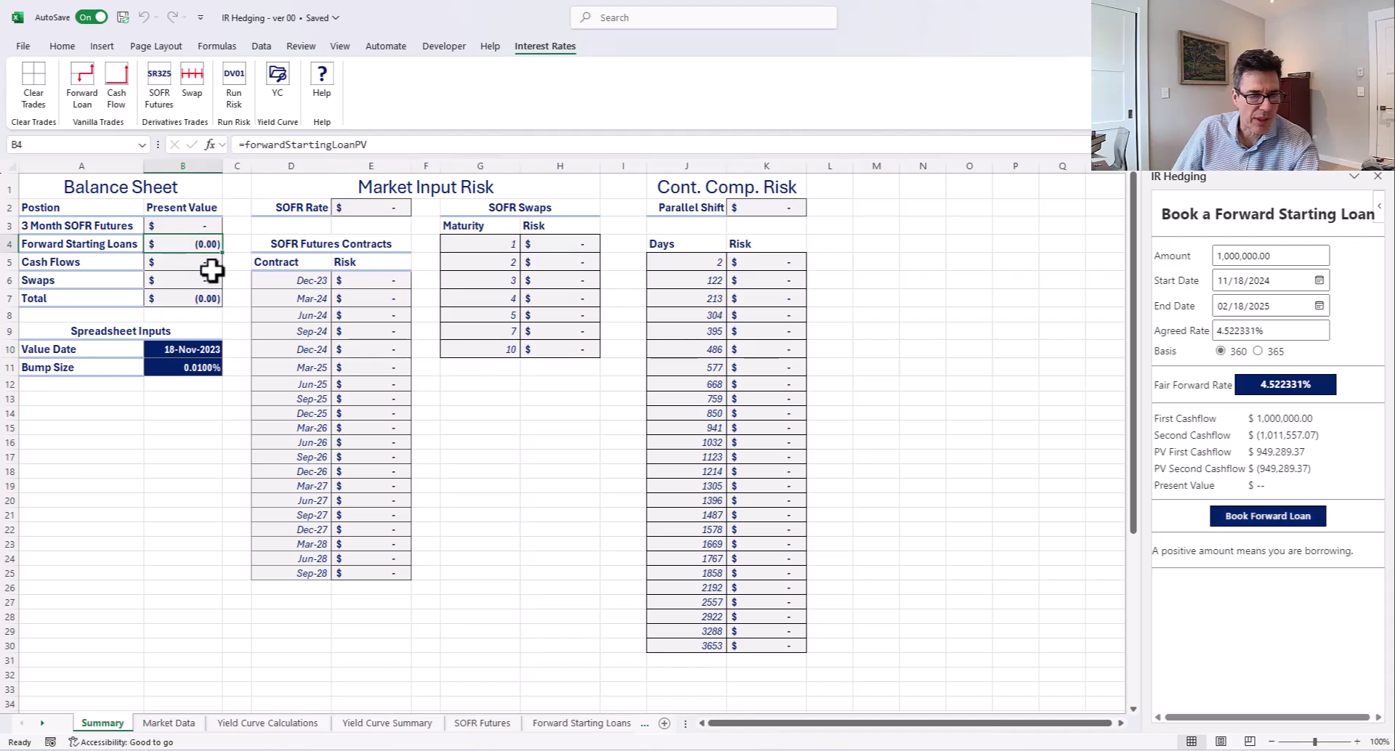
pyautogui.click(204, 297)
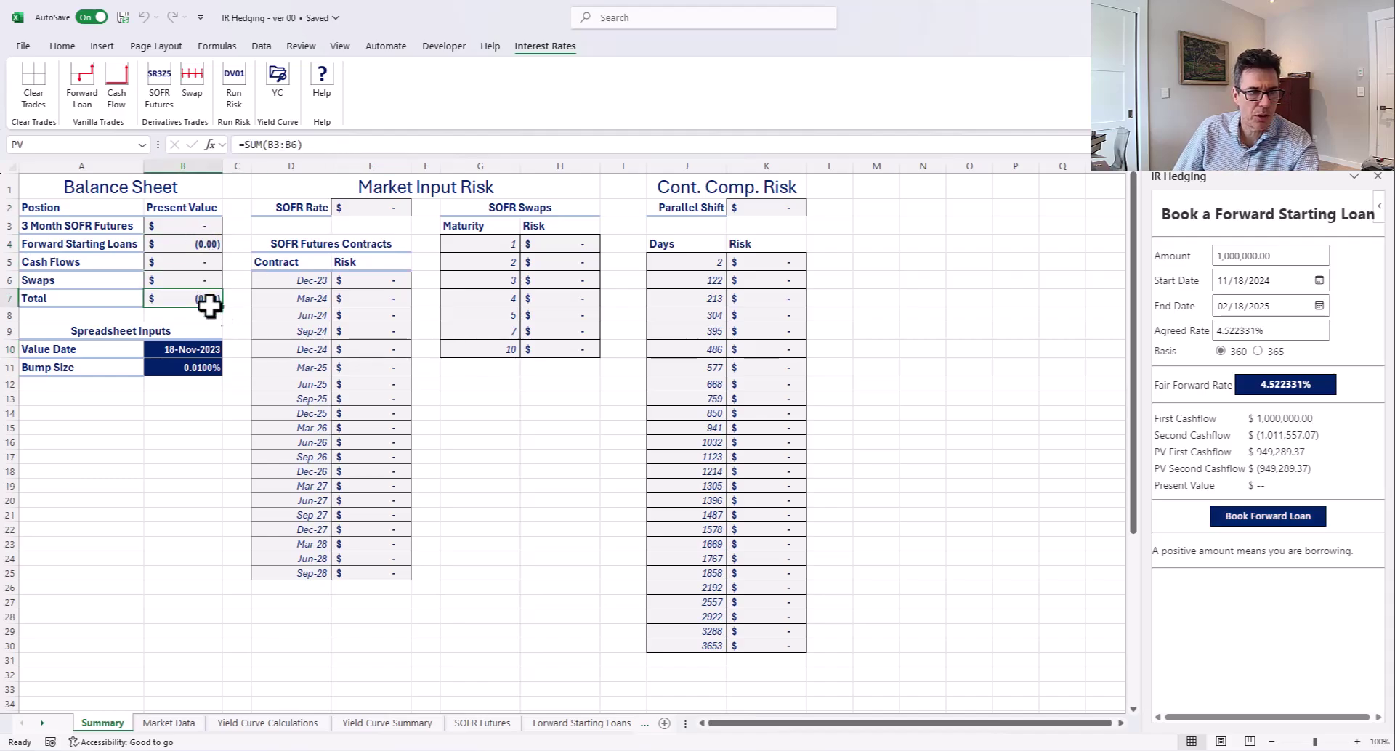
# - Review the booked loan's row on the Forward Starting Loans sheet, and go to the Market Data sheet
pyautogui.click(574, 725)
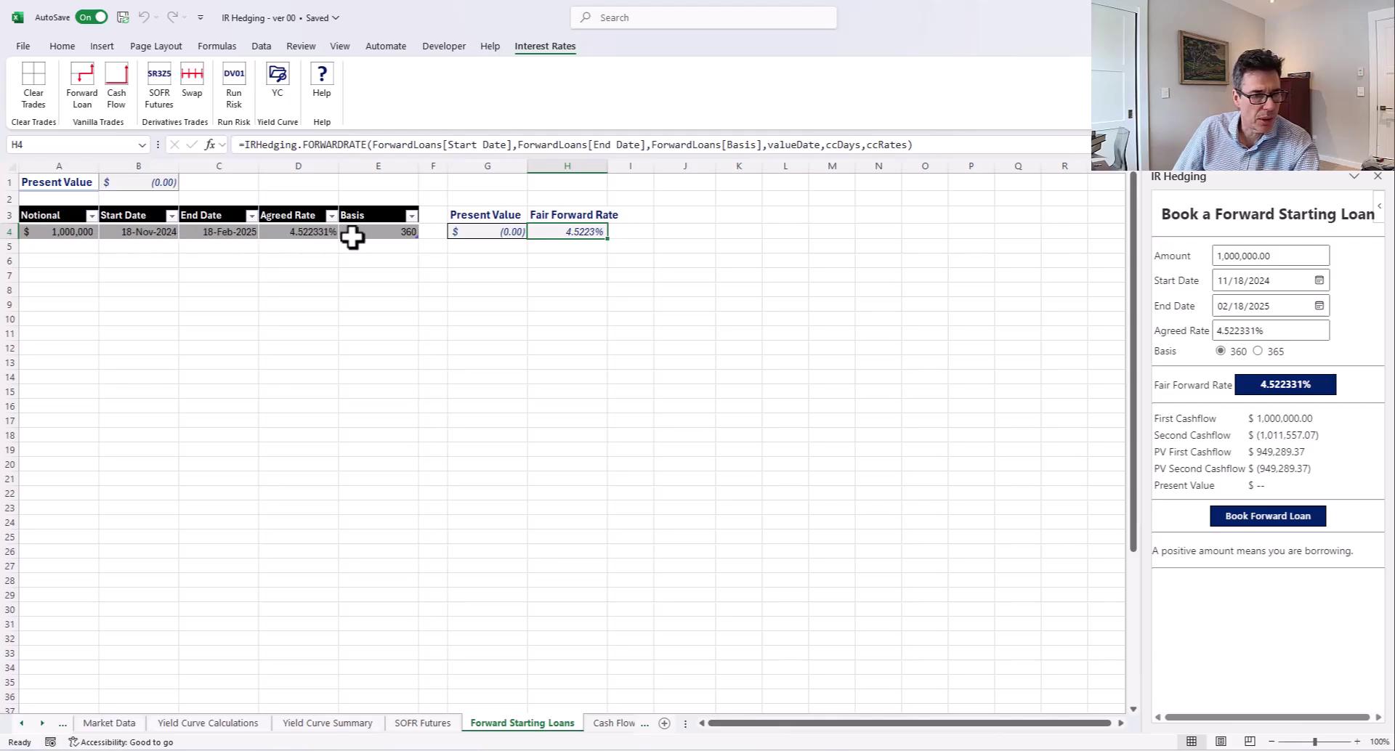
pyautogui.click(38, 82)
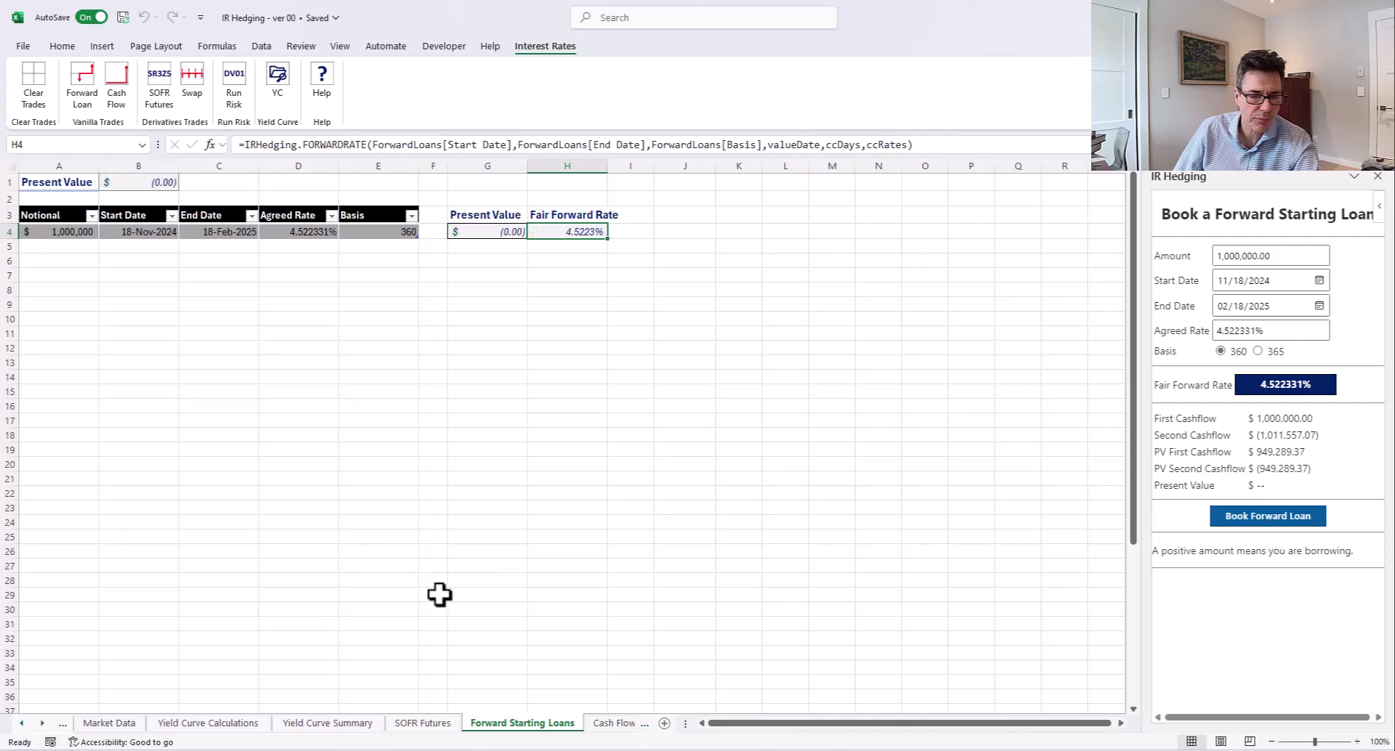
pyautogui.click(129, 728)
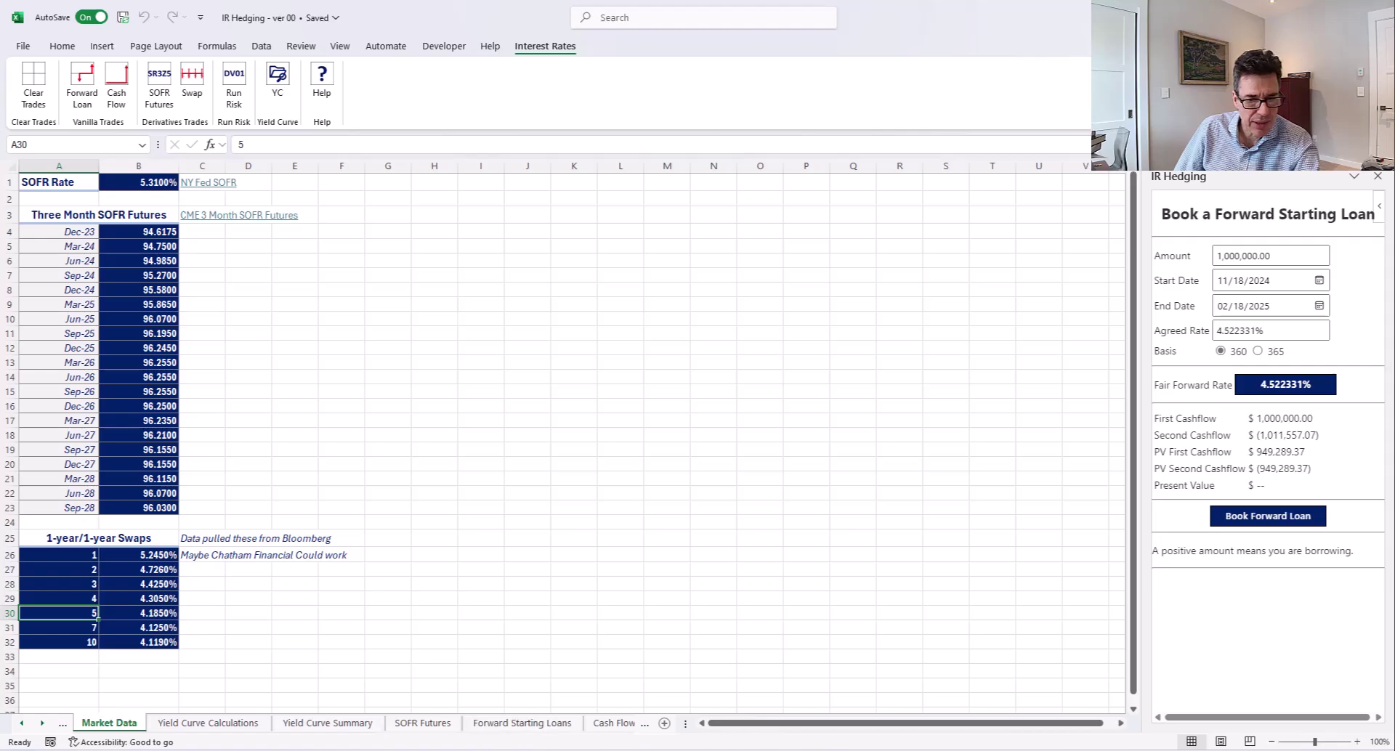
# - Book a 1,000,000 cash flow with payment date 11/18/2024, and return to the Summary sheet's balance sheet
pyautogui.click(117, 83)
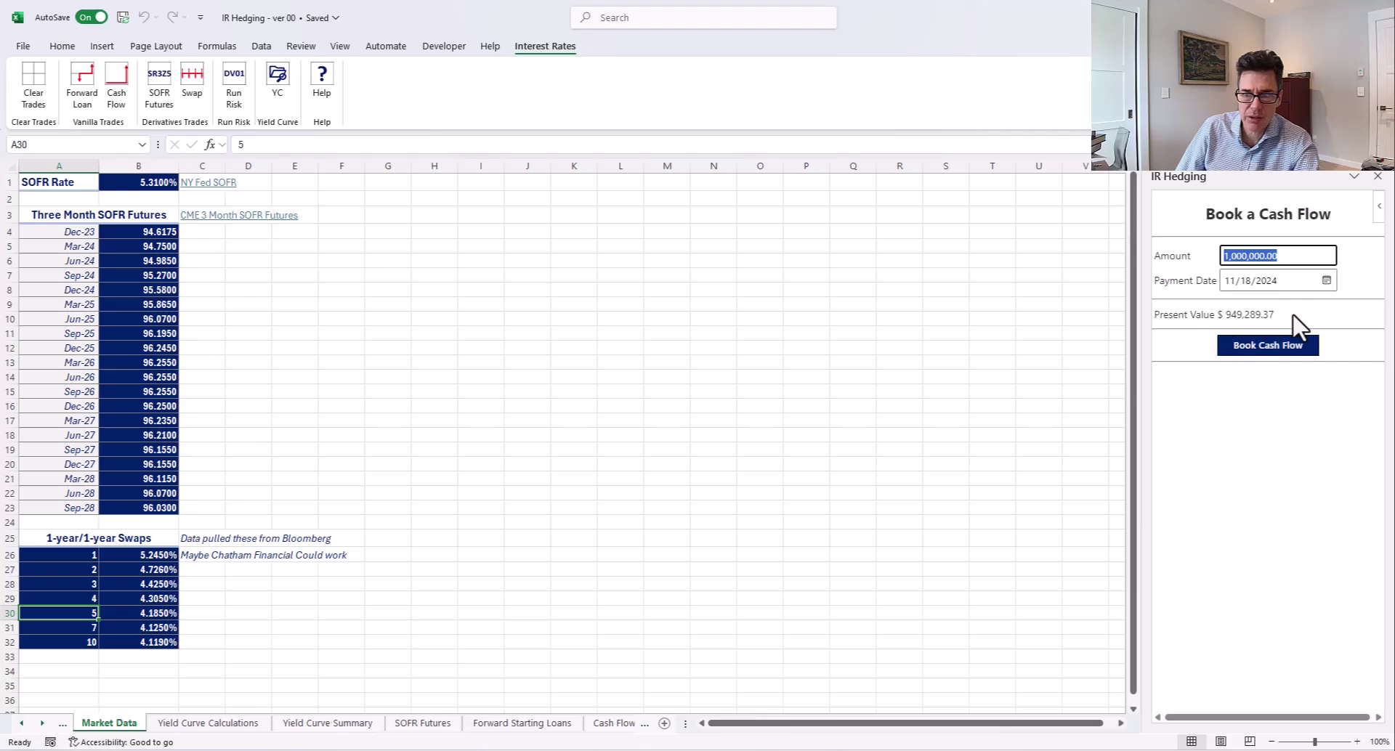
pyautogui.click(1269, 348)
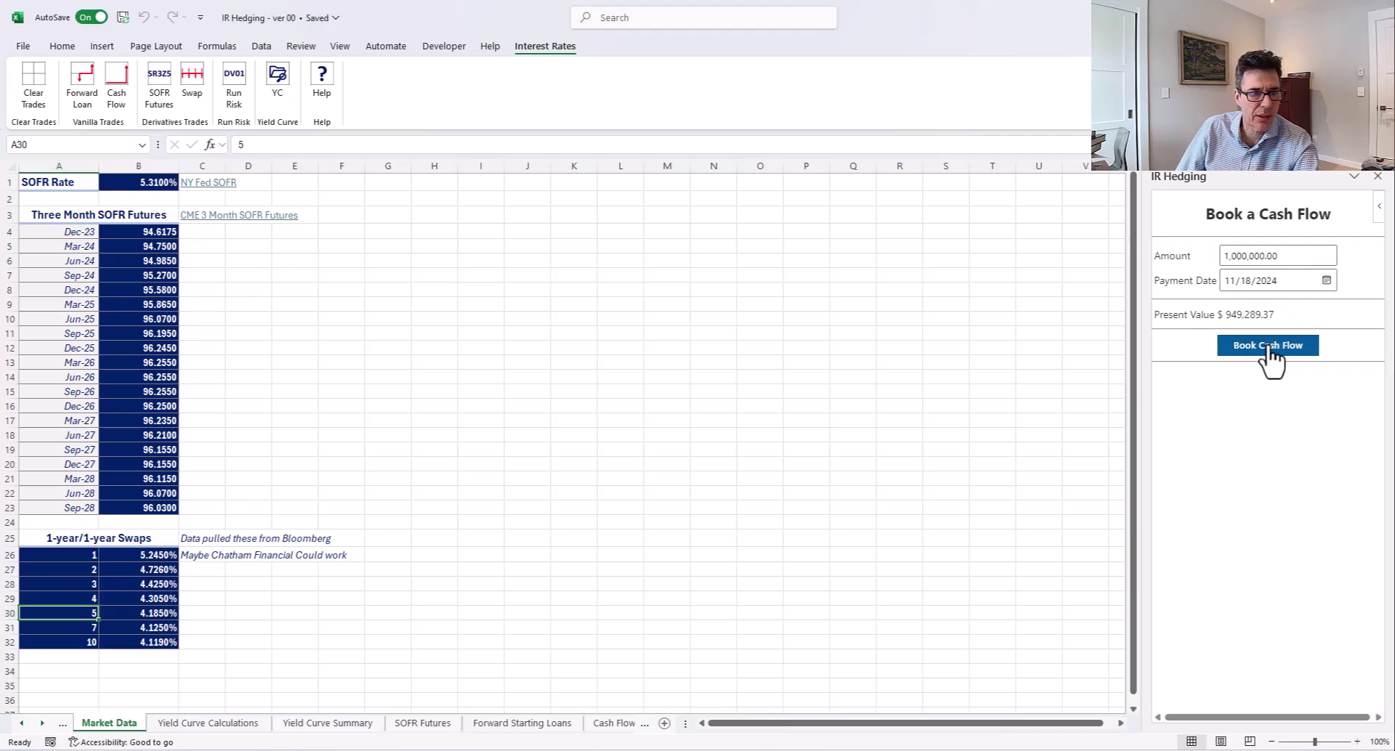
pyautogui.click(22, 723)
pyautogui.click(102, 723)
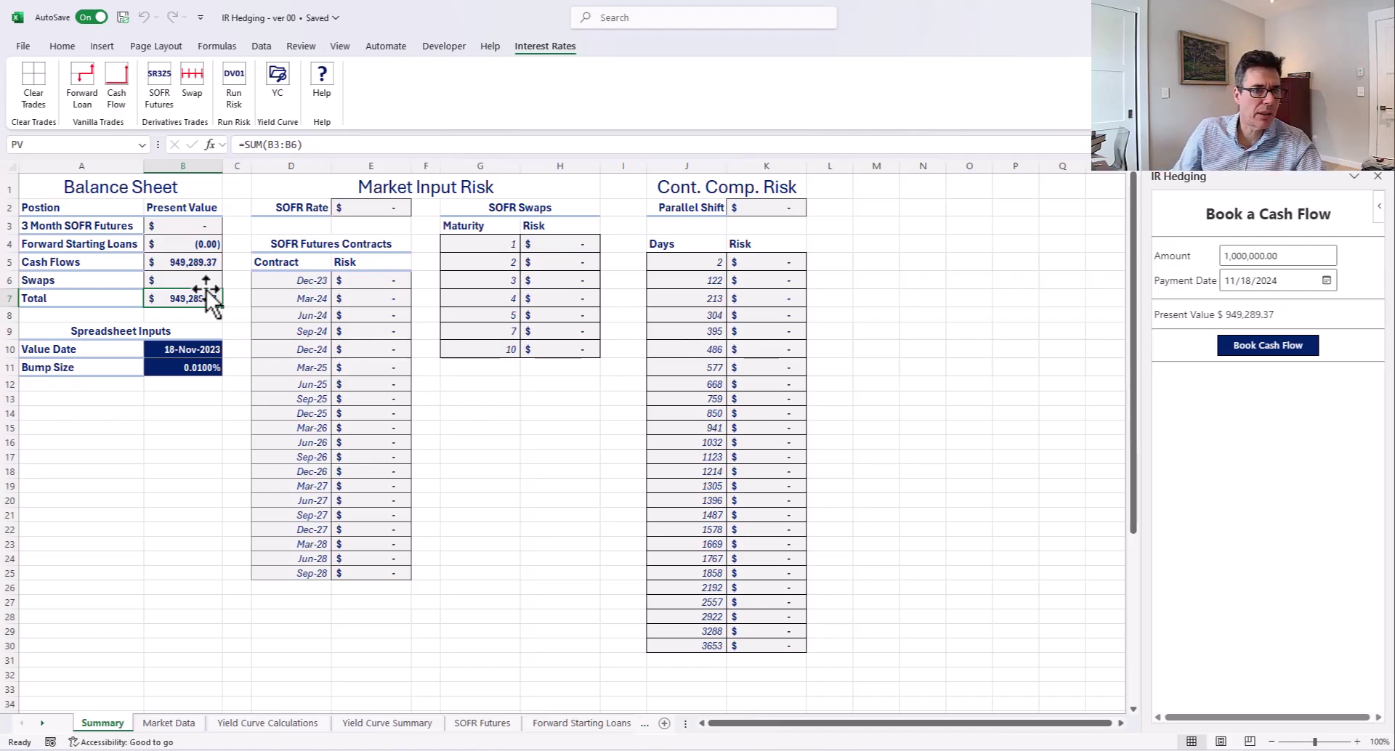
# - Run the risk calculation, and check the Market Input Risk against the Market Data inputs, Bump Size and balance sheet Total
pyautogui.click(233, 83)
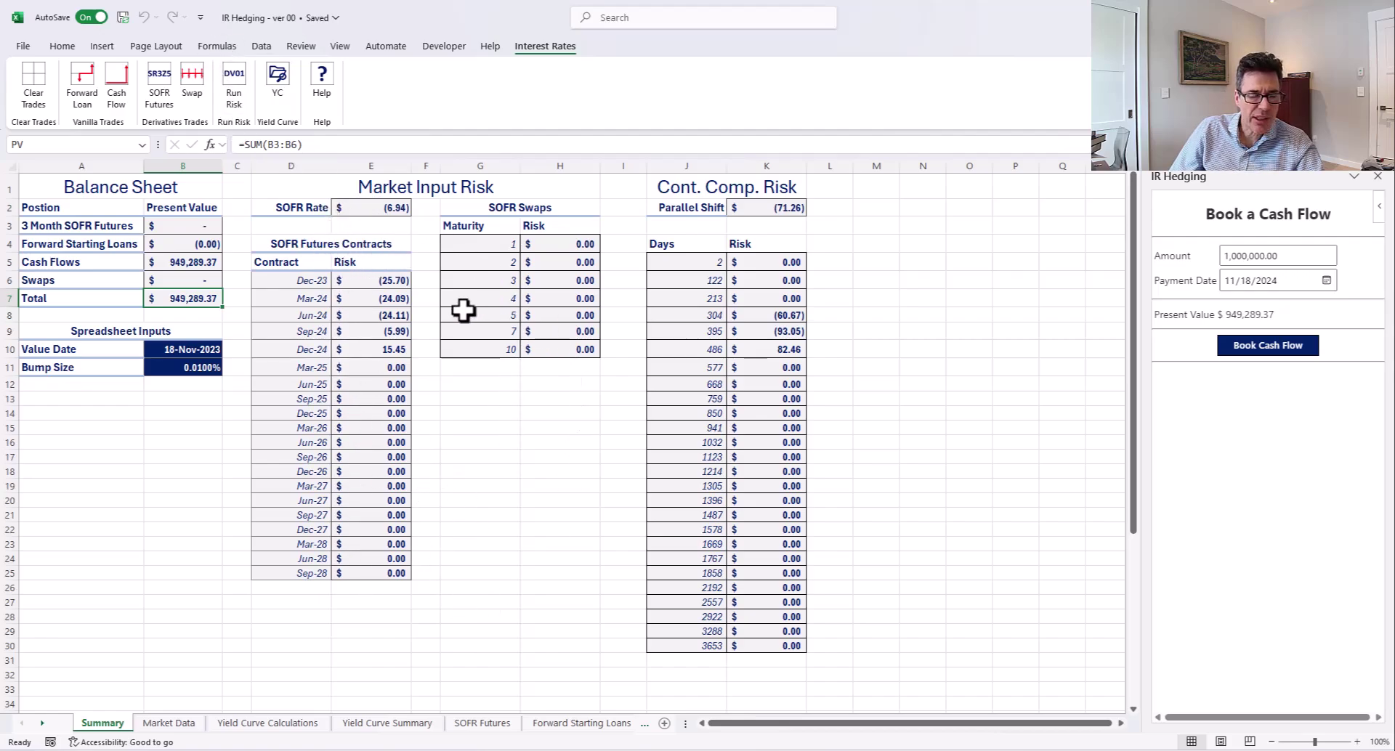
pyautogui.click(172, 724)
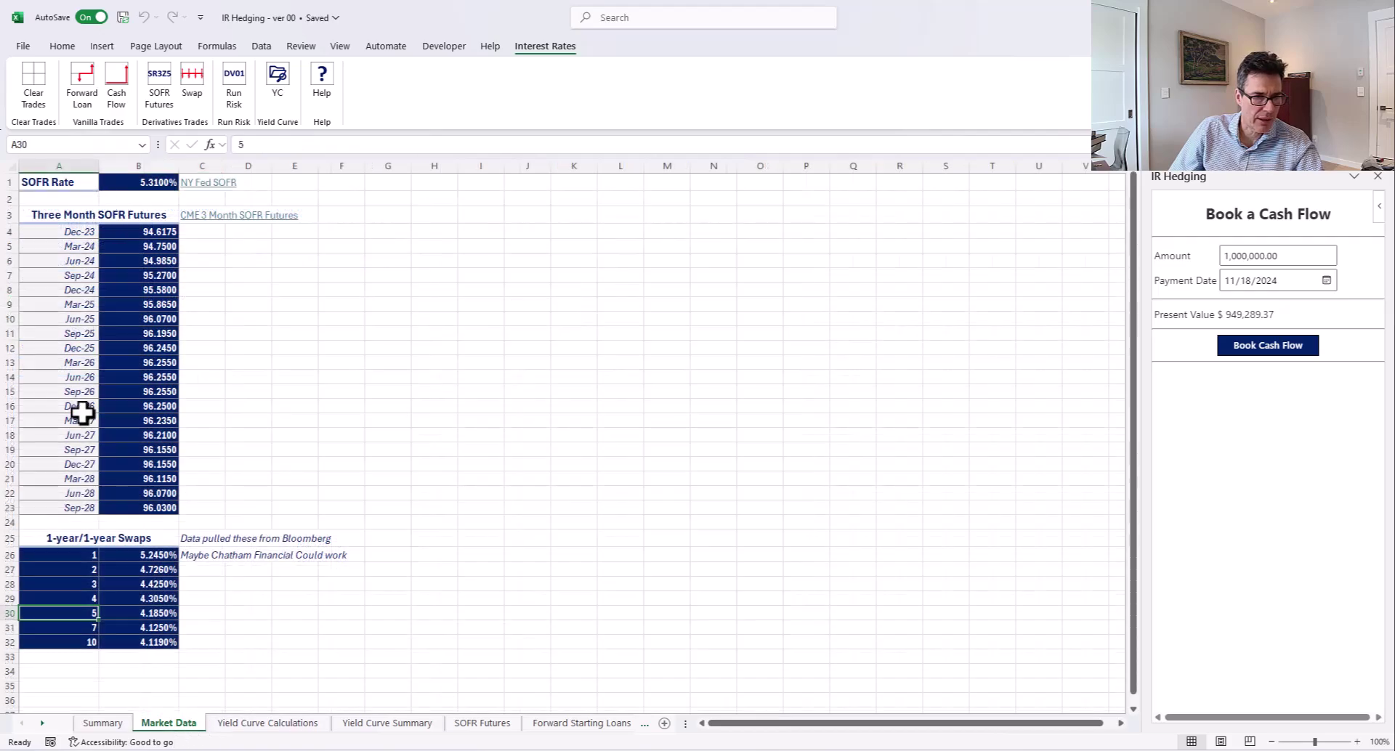
pyautogui.click(109, 725)
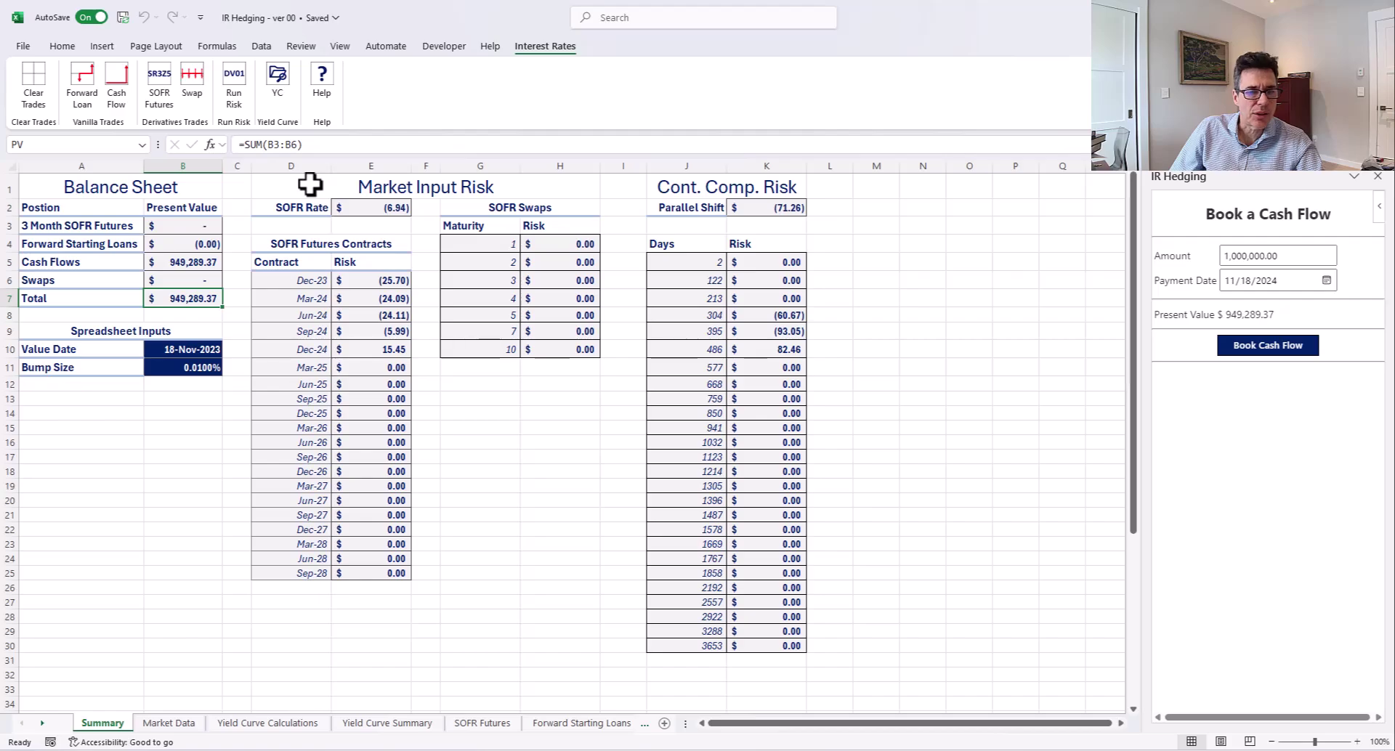
pyautogui.click(175, 370)
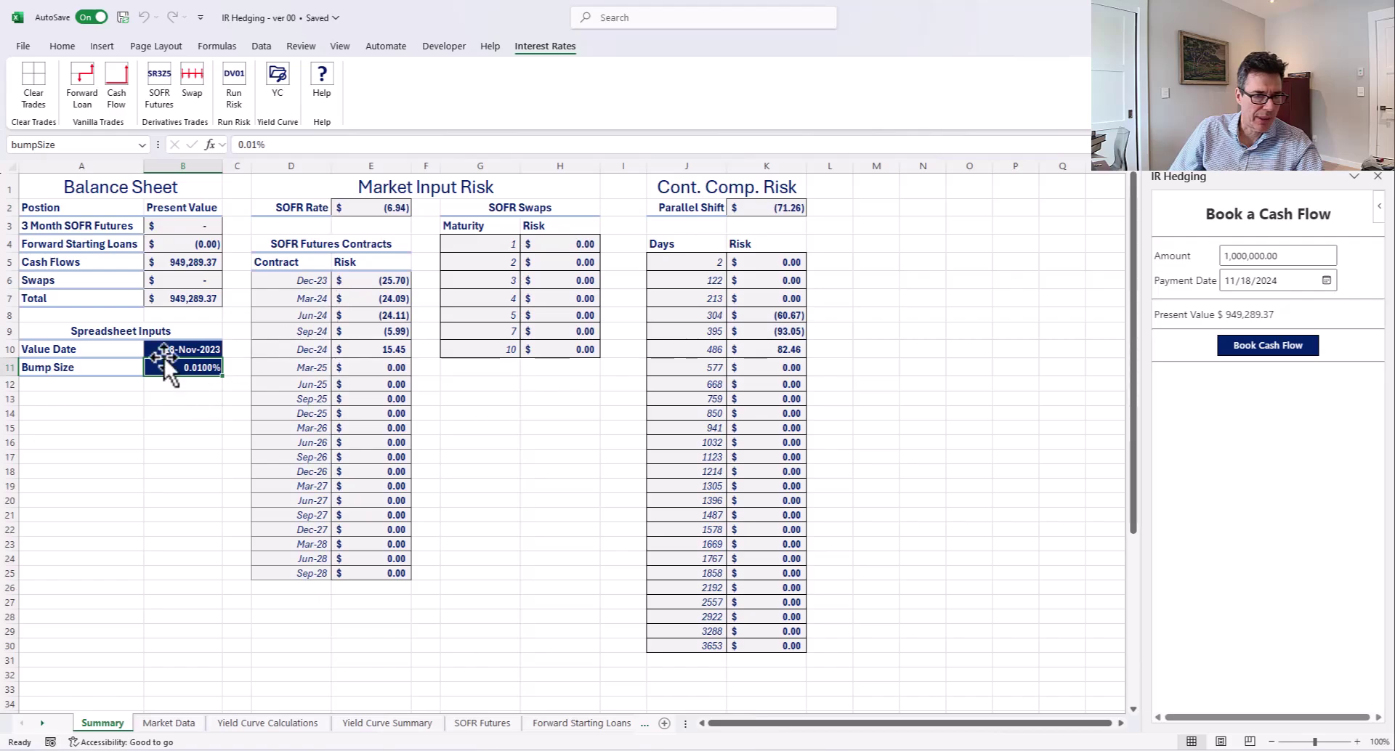
pyautogui.click(168, 300)
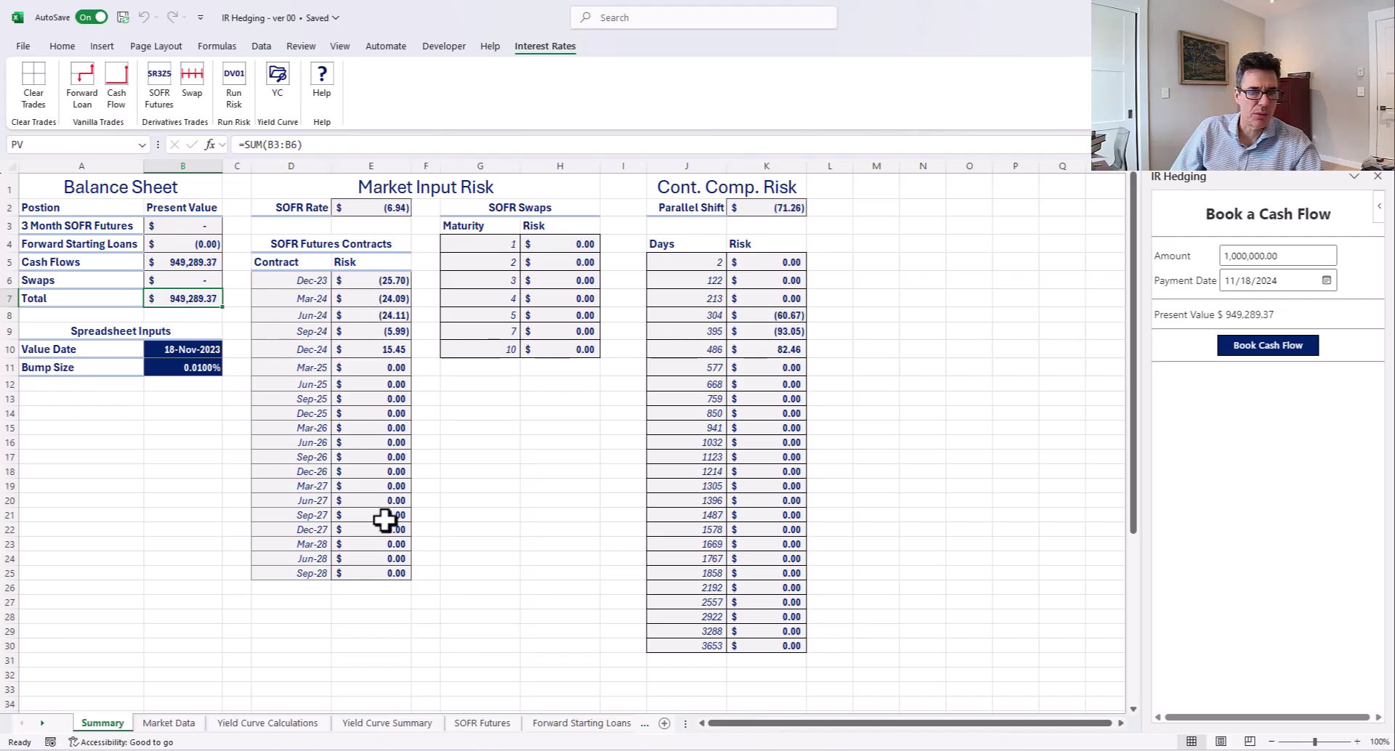
# - Examine the Cont. Comp. Risk table and its Parallel Shift alongside the days and rates on the Yield Curve Summary sheet
pyautogui.click(696, 186)
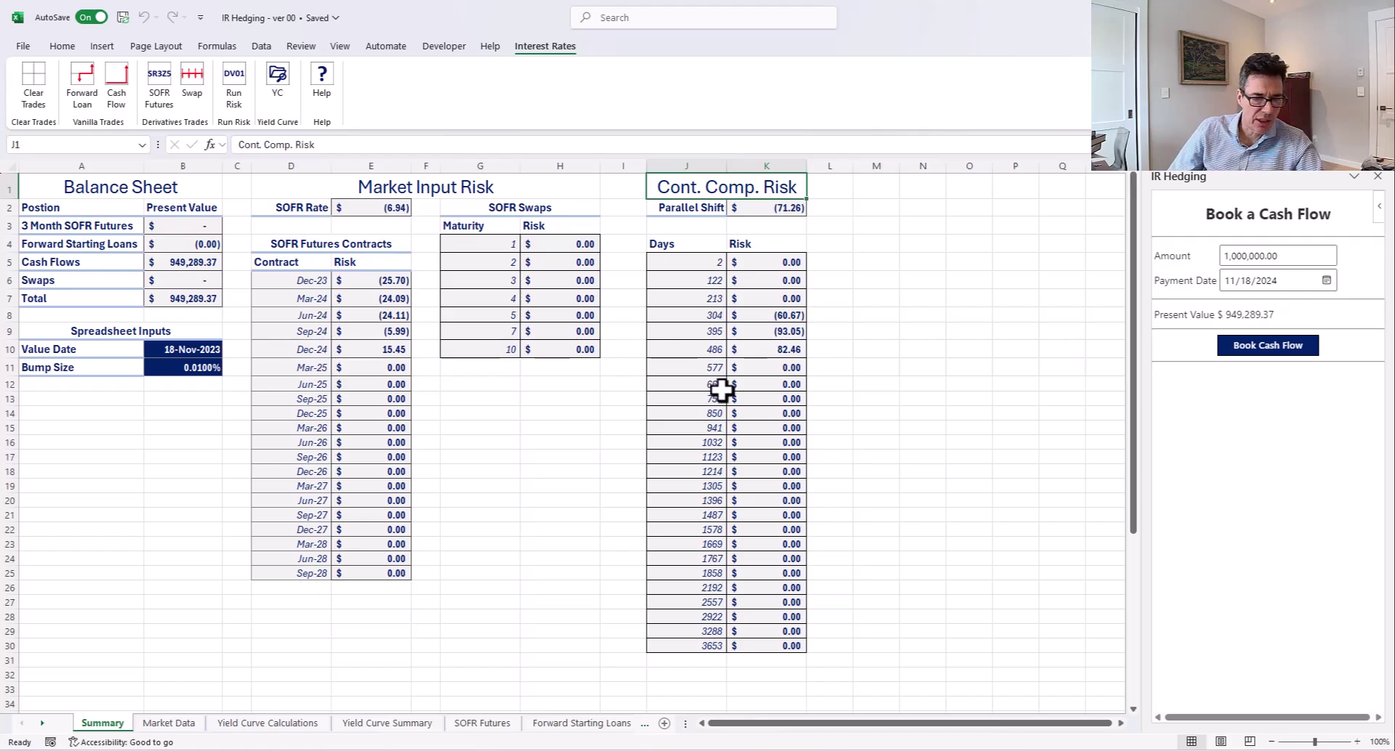
pyautogui.click(392, 723)
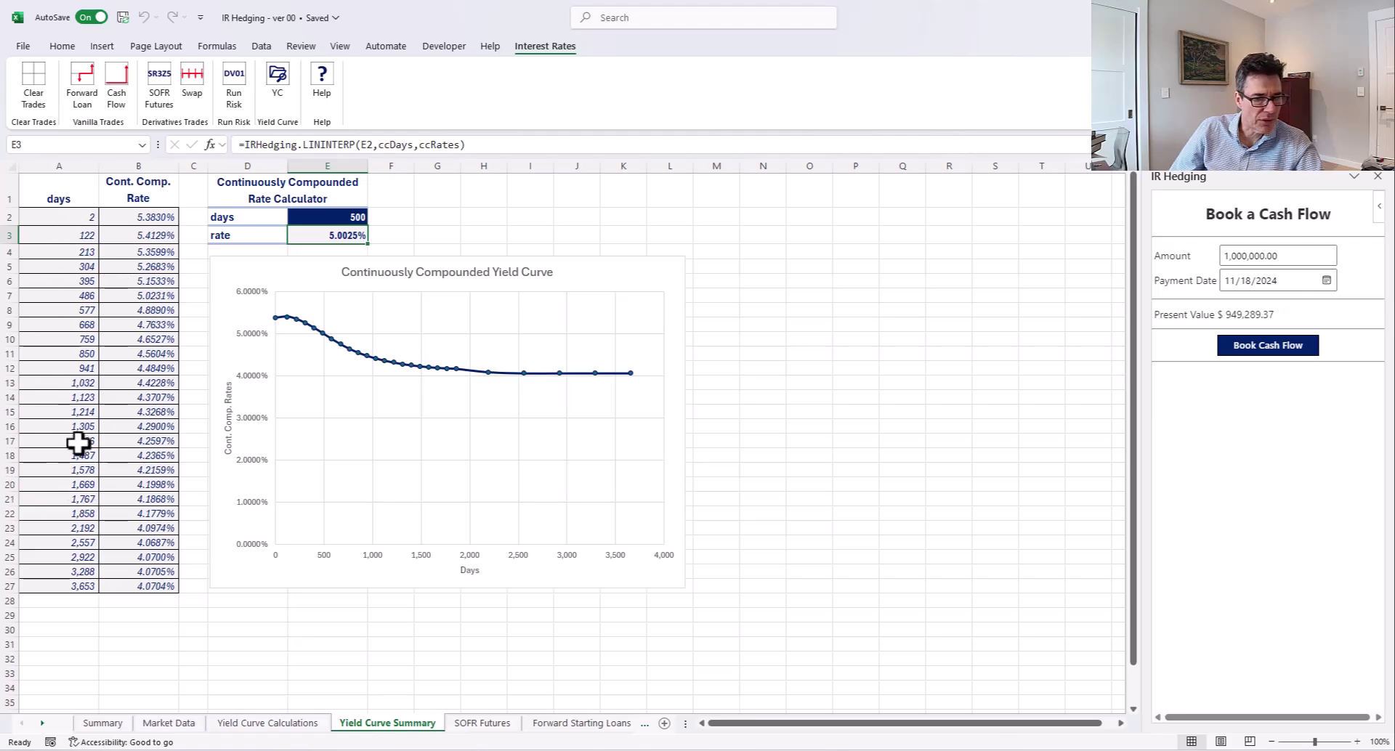
pyautogui.click(103, 723)
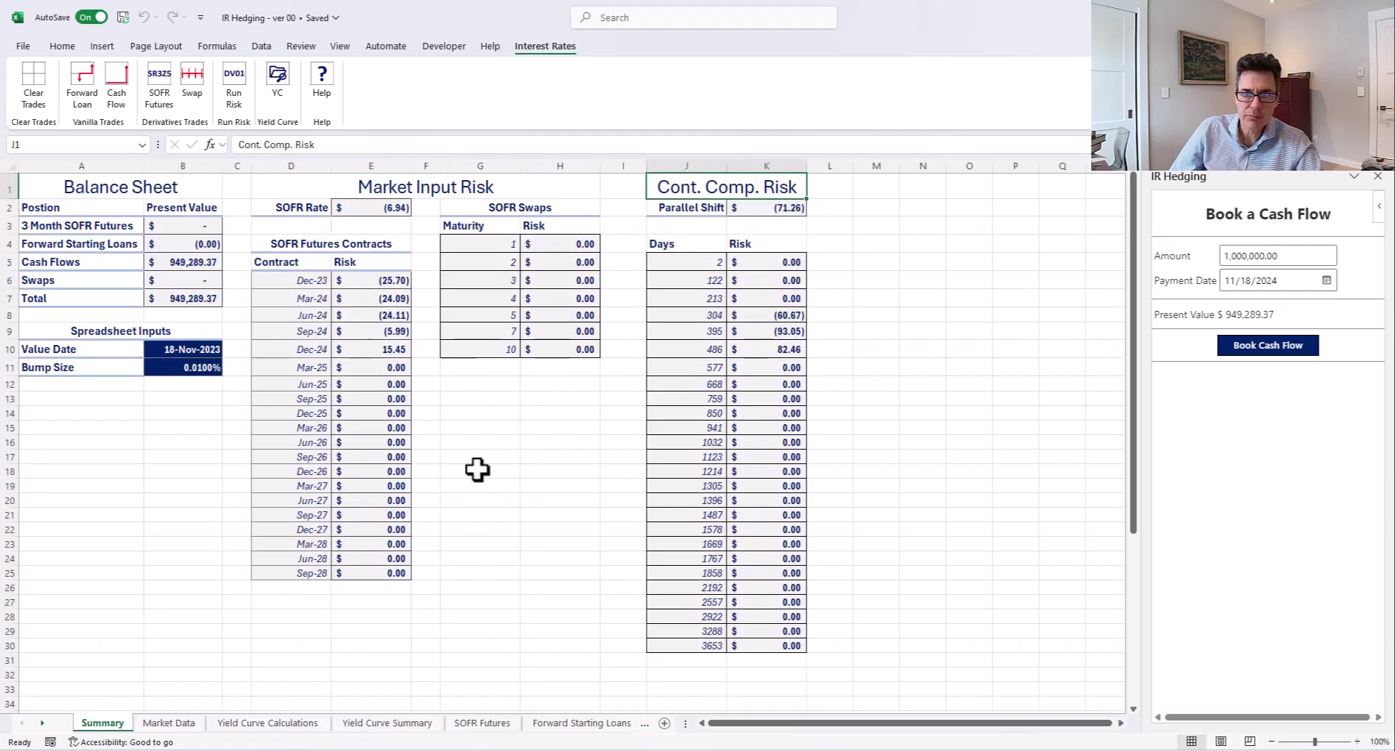
pyautogui.click(761, 210)
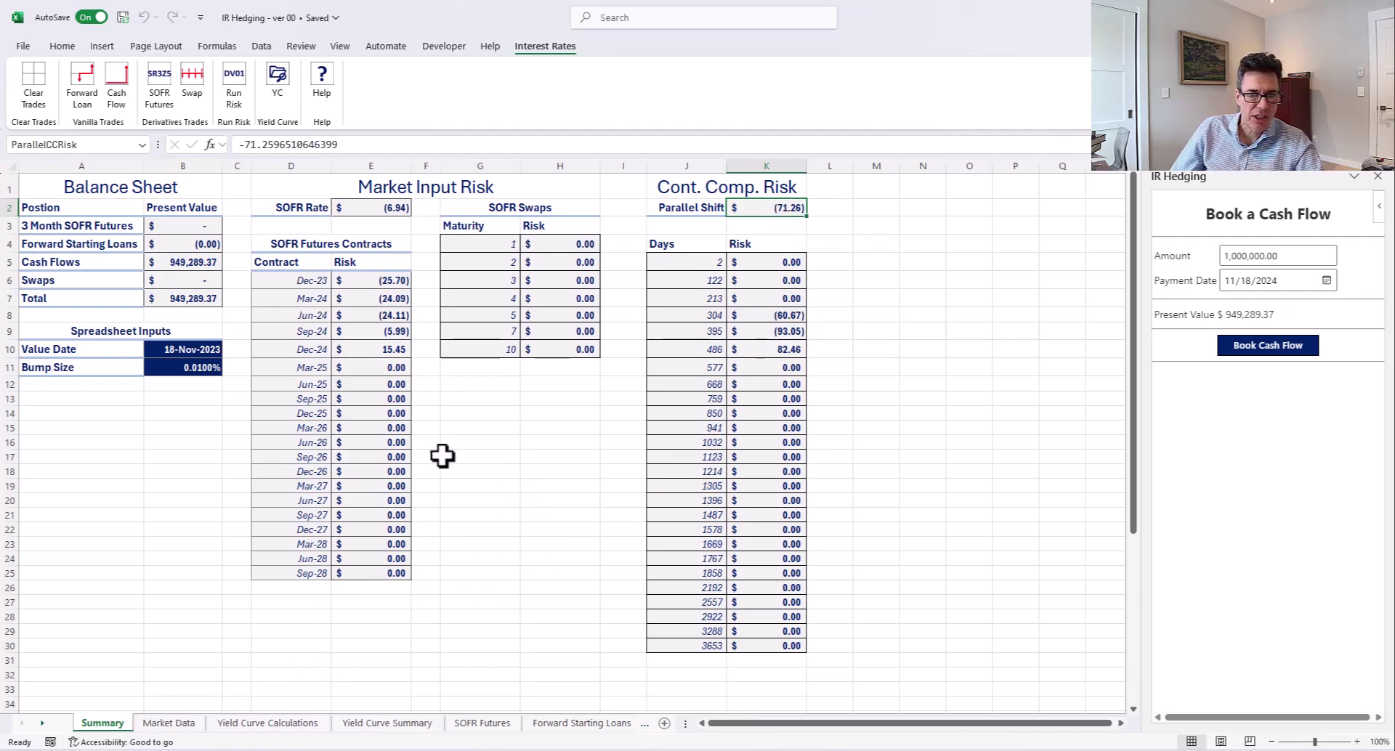
pyautogui.click(365, 724)
pyautogui.click(123, 215)
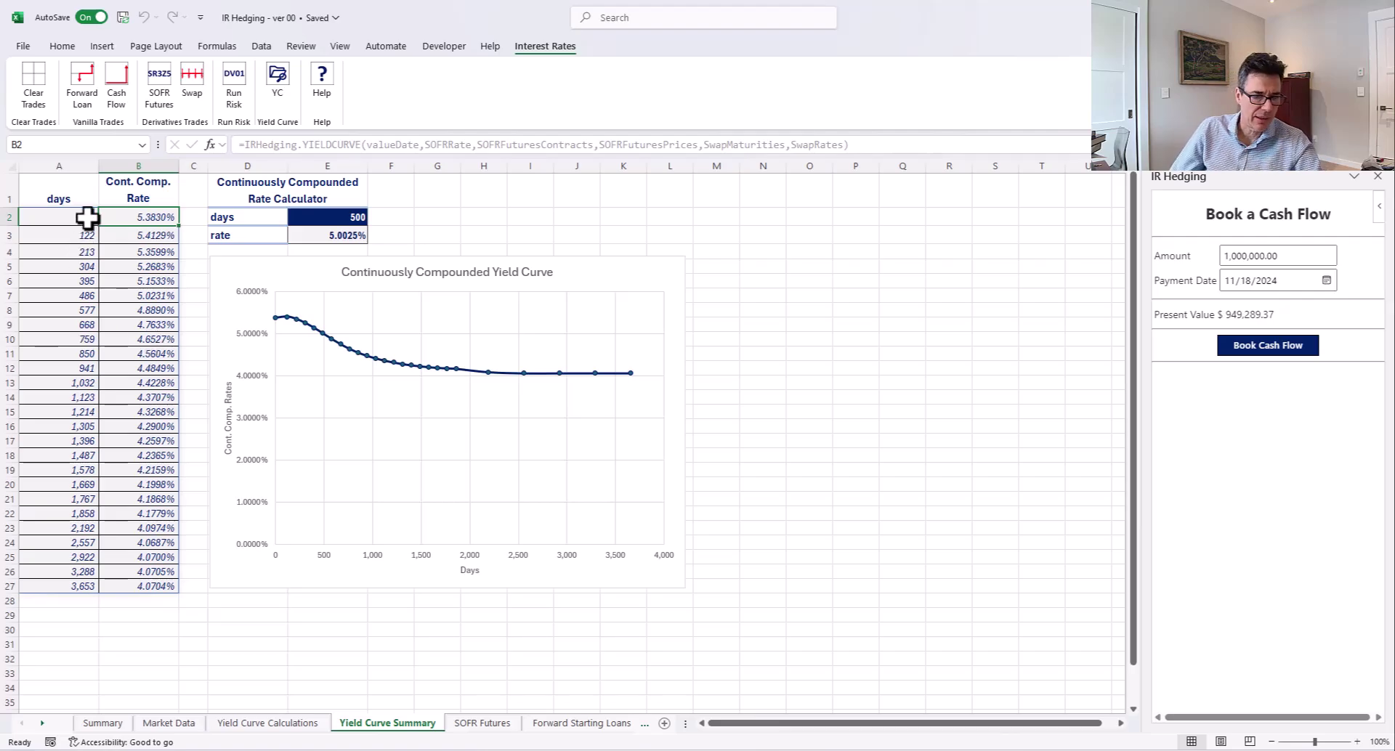
pyautogui.click(102, 723)
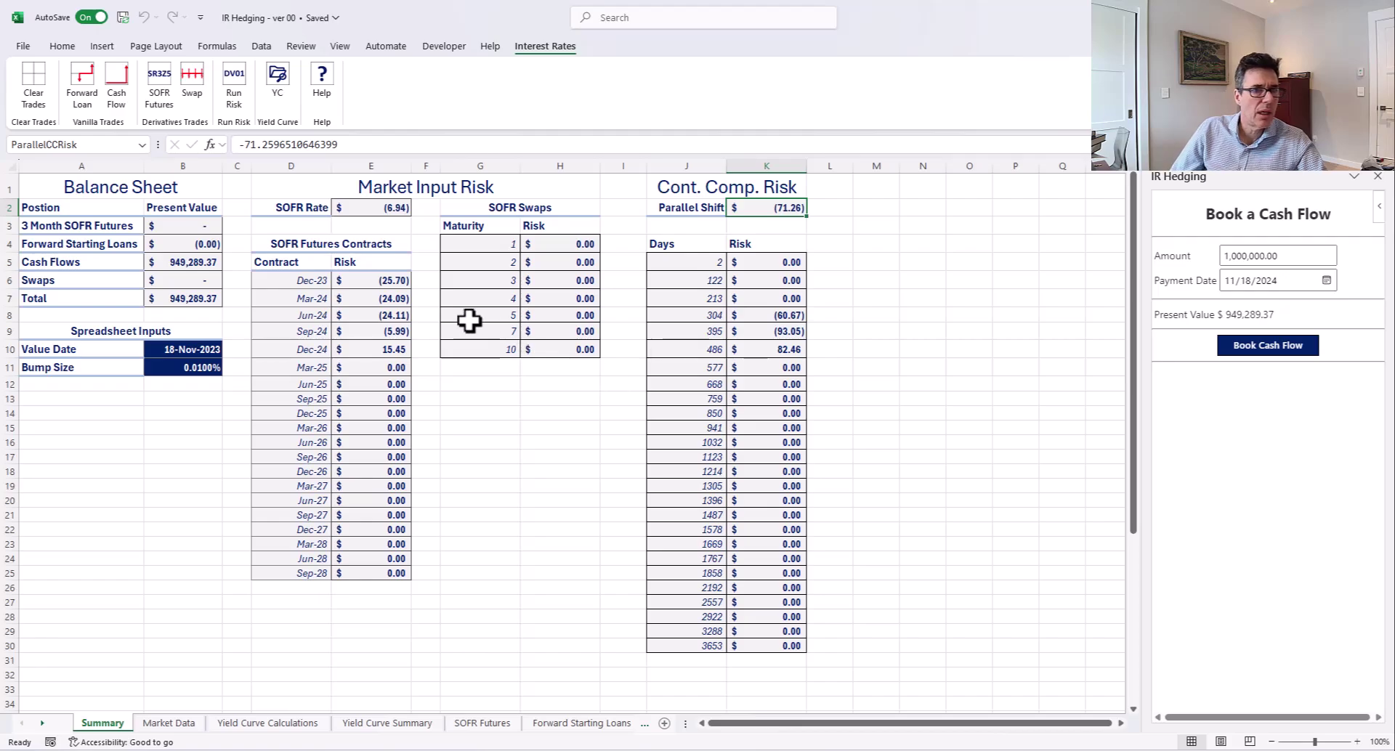
# - Book -1 each of the Dec 2023, Mar 2024 and Jun 2024 SOFR futures against their risk, and rerun the risk calculation
pyautogui.moveTo(395, 281); pyautogui.dragTo(395, 319)
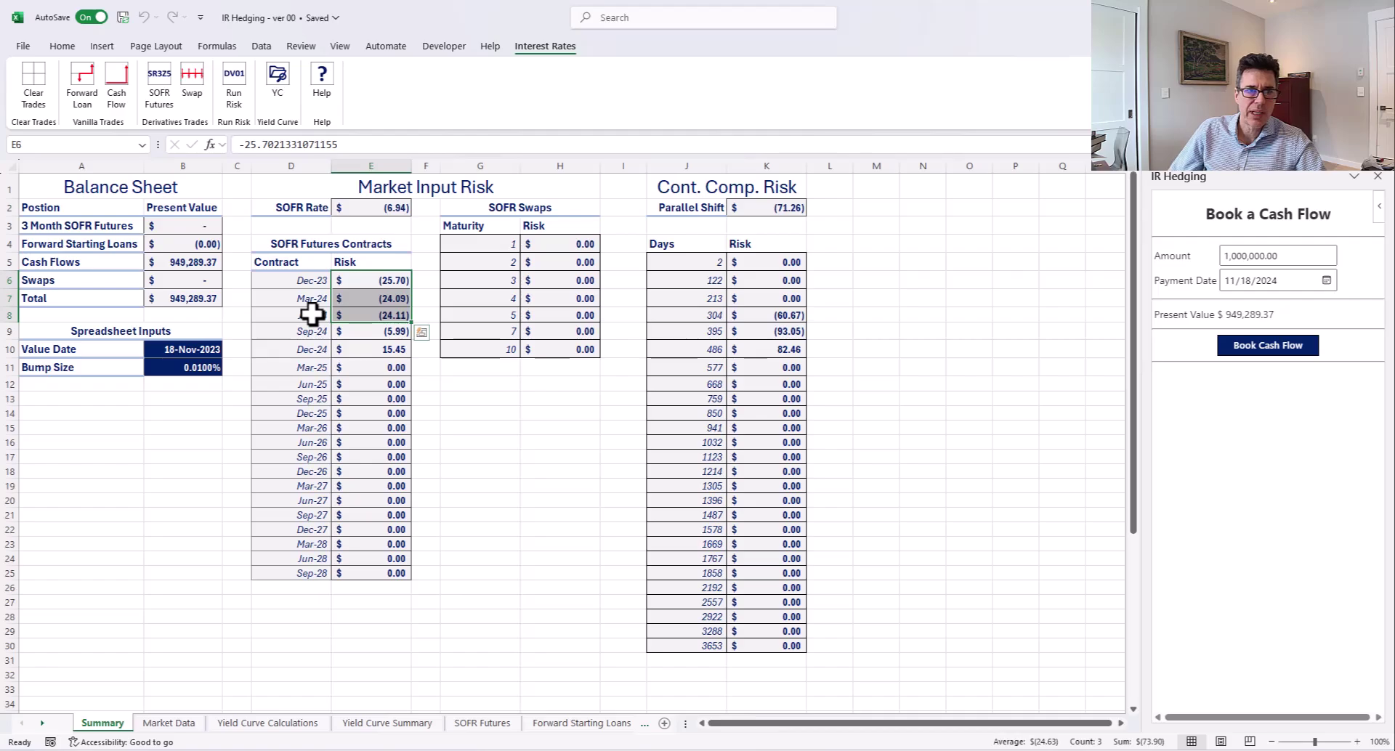
pyautogui.click(162, 86)
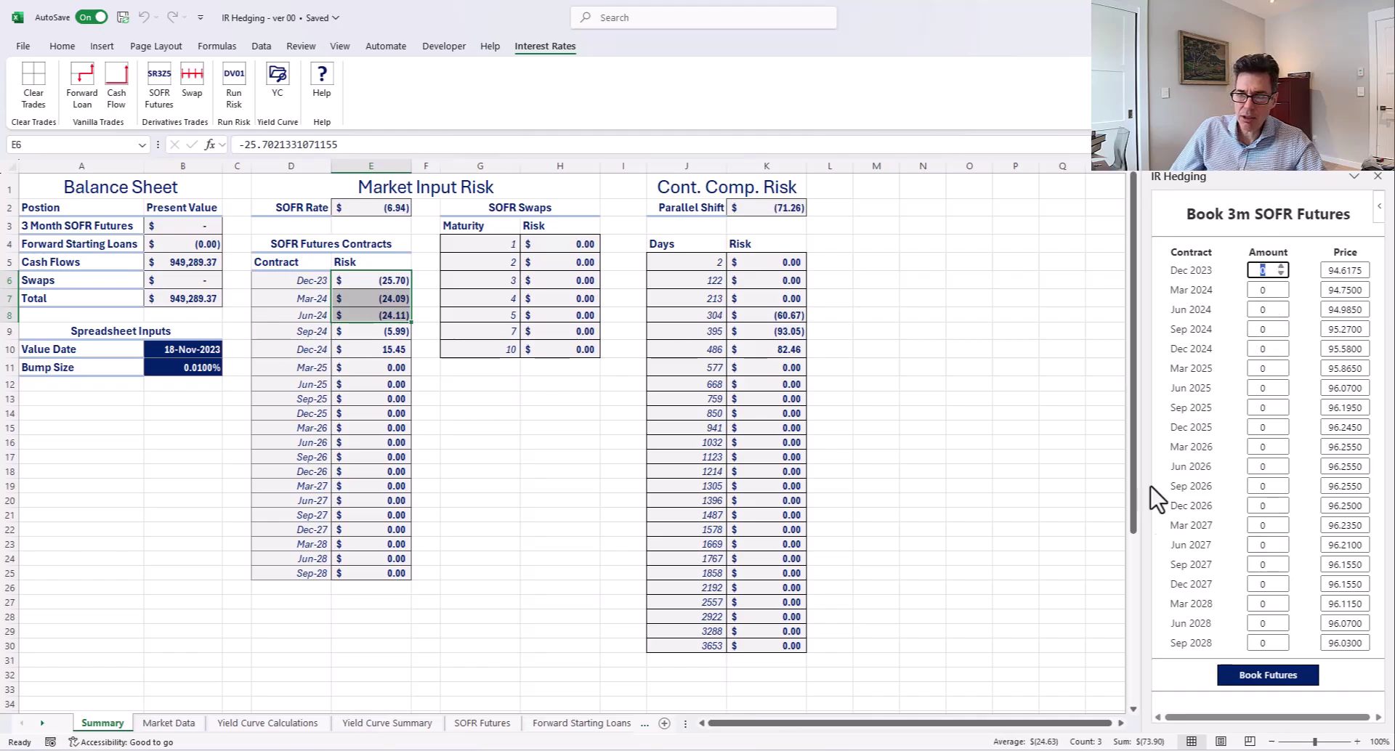
pyautogui.write('-1')
pyautogui.press('Tab')
pyautogui.press('Tab')
pyautogui.write('-1')
pyautogui.press('Tab')
pyautogui.press('Tab')
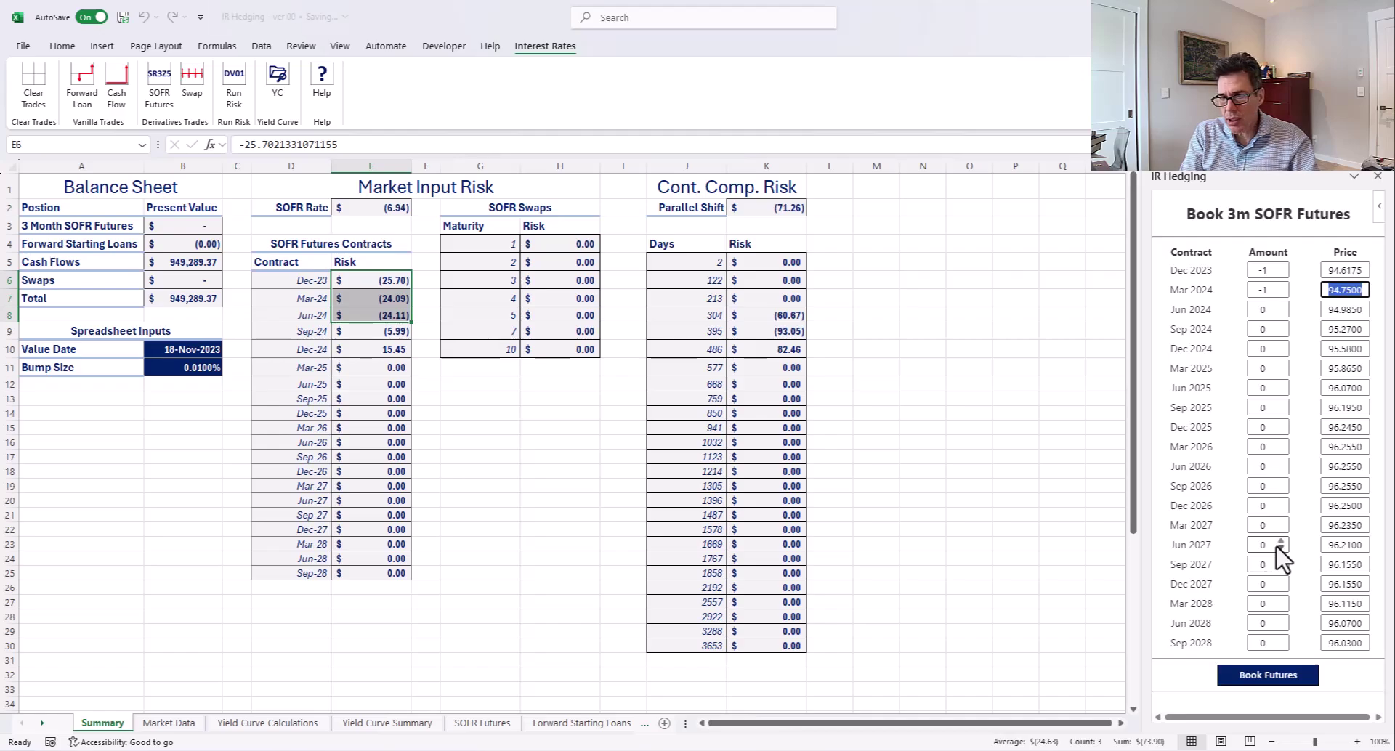
pyautogui.write('-1')
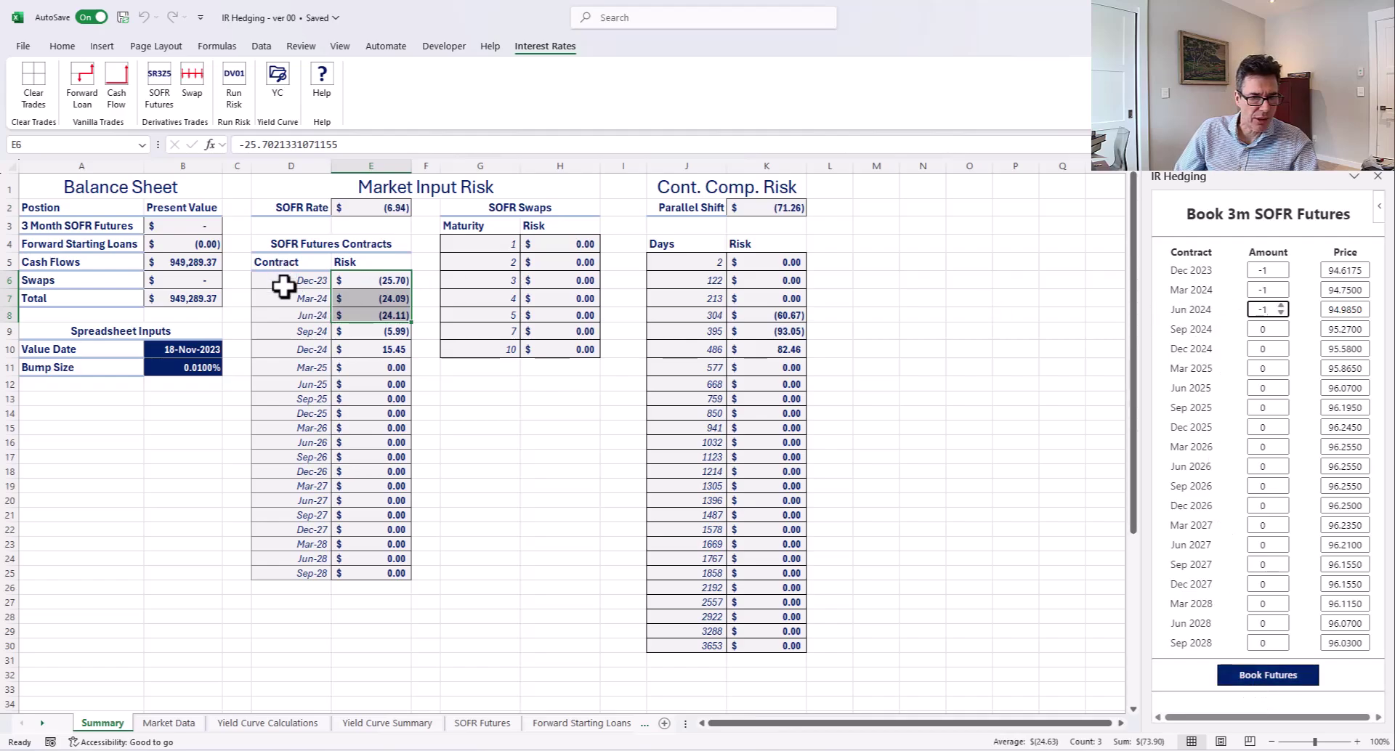
pyautogui.click(1264, 675)
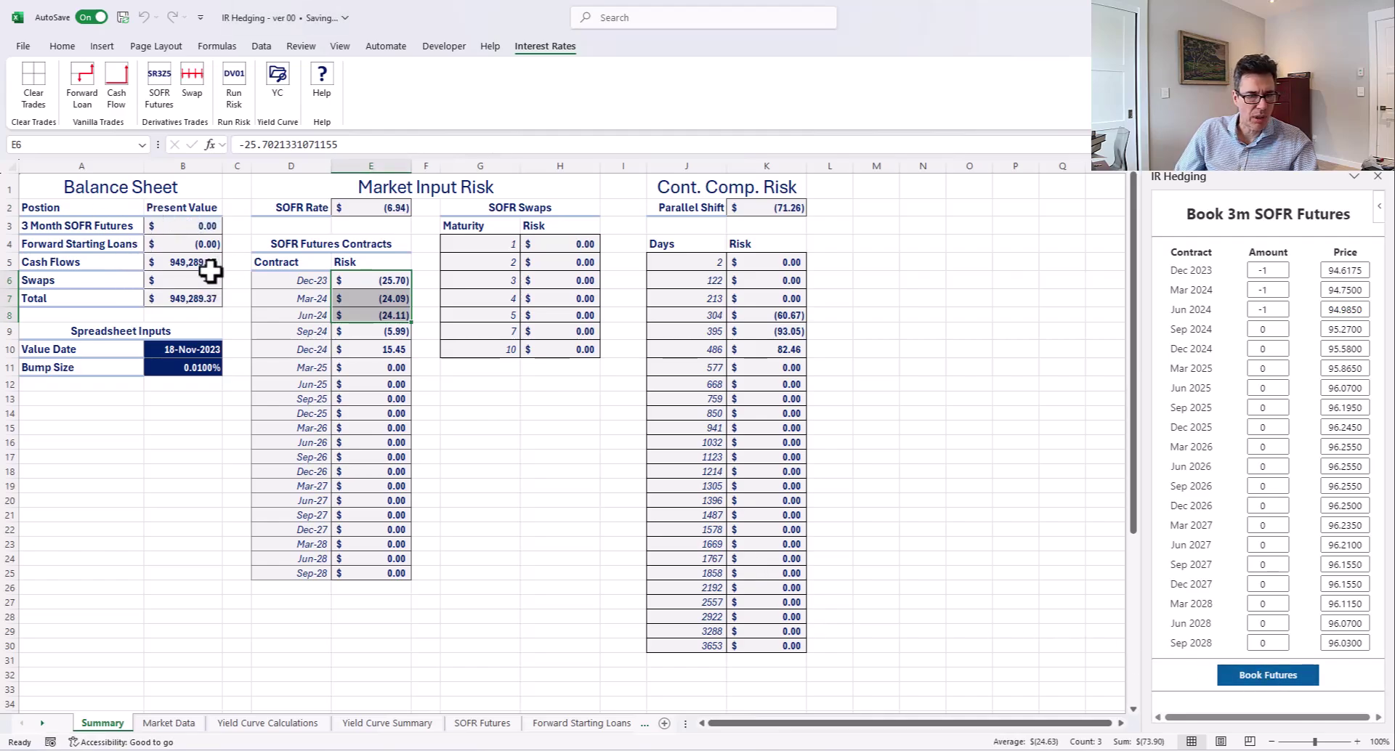
pyautogui.click(236, 79)
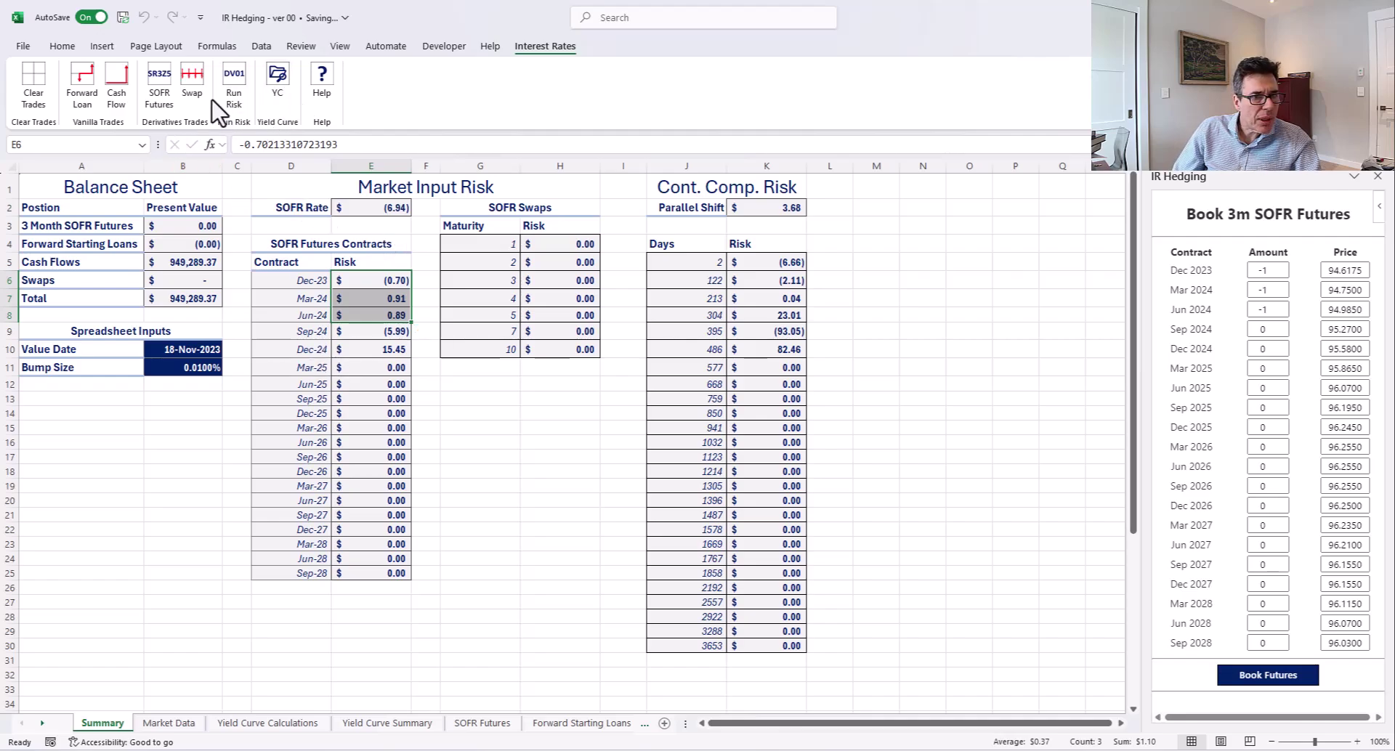
# - Look over the add-in's swap booking and Yield Curve Data forms, plus the Market Data sheet and the Summary's Value Date
pyautogui.click(193, 79)
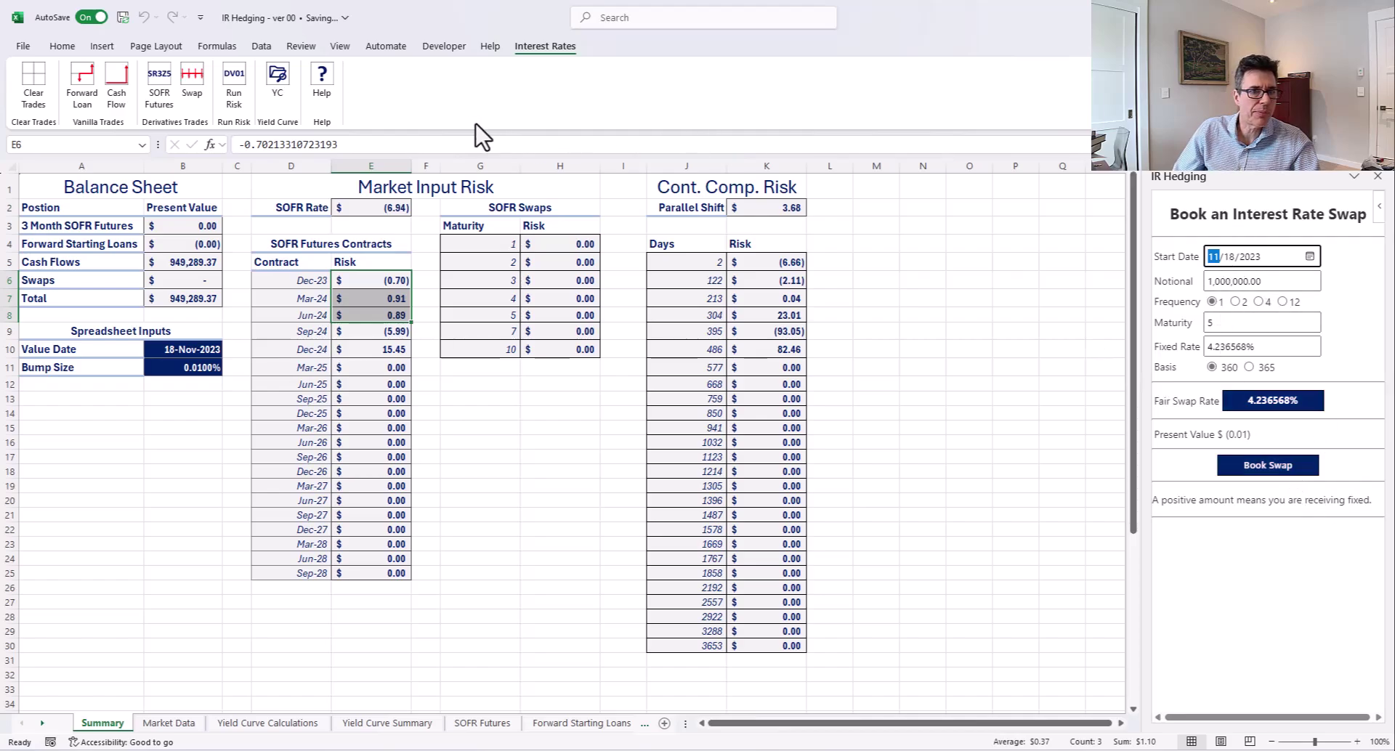
pyautogui.click(286, 86)
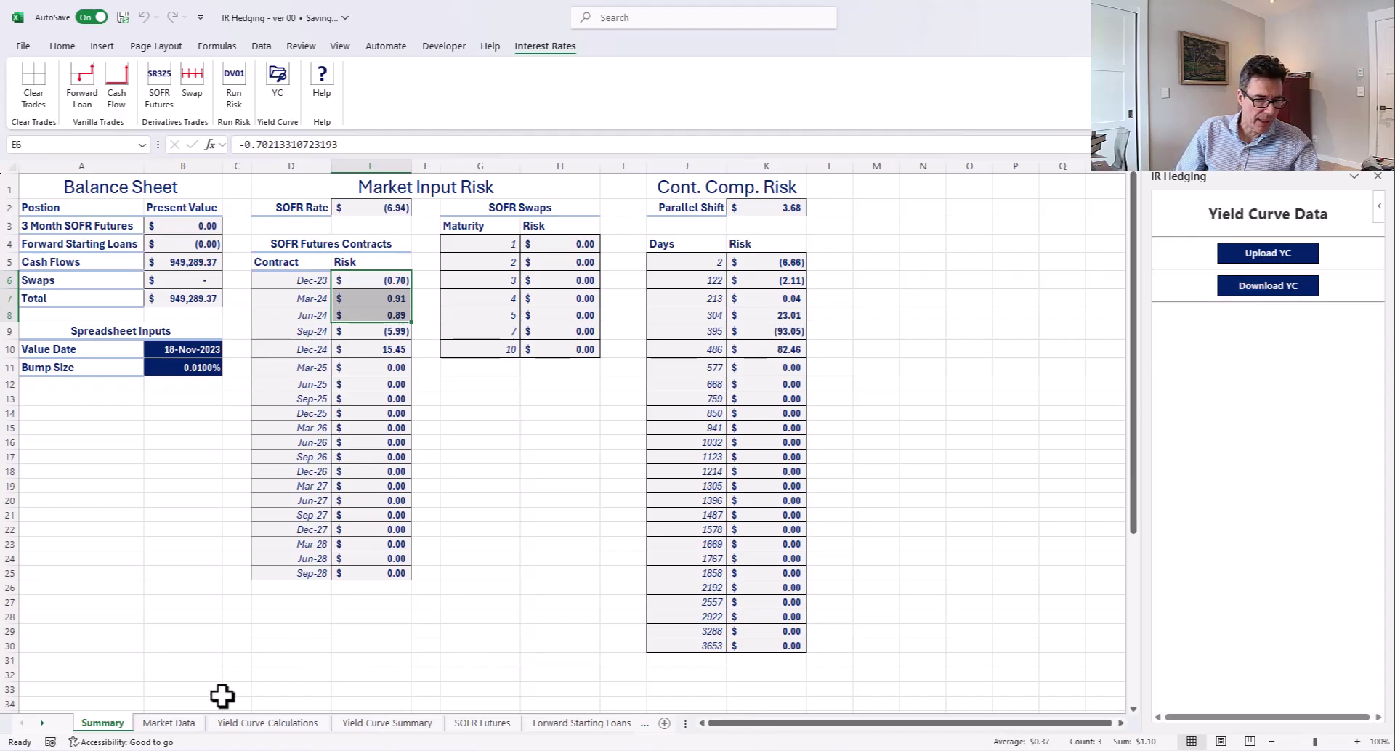
pyautogui.click(192, 725)
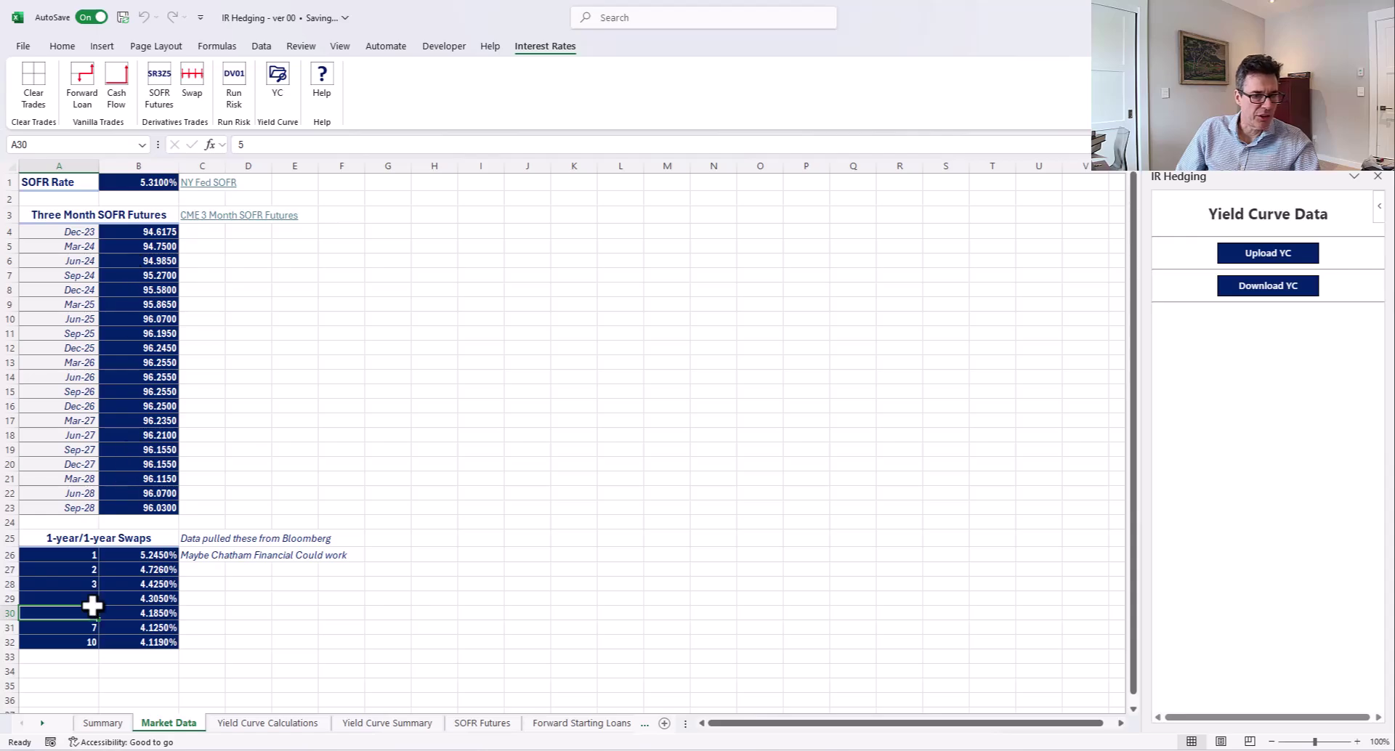
pyautogui.click(116, 725)
pyautogui.click(183, 355)
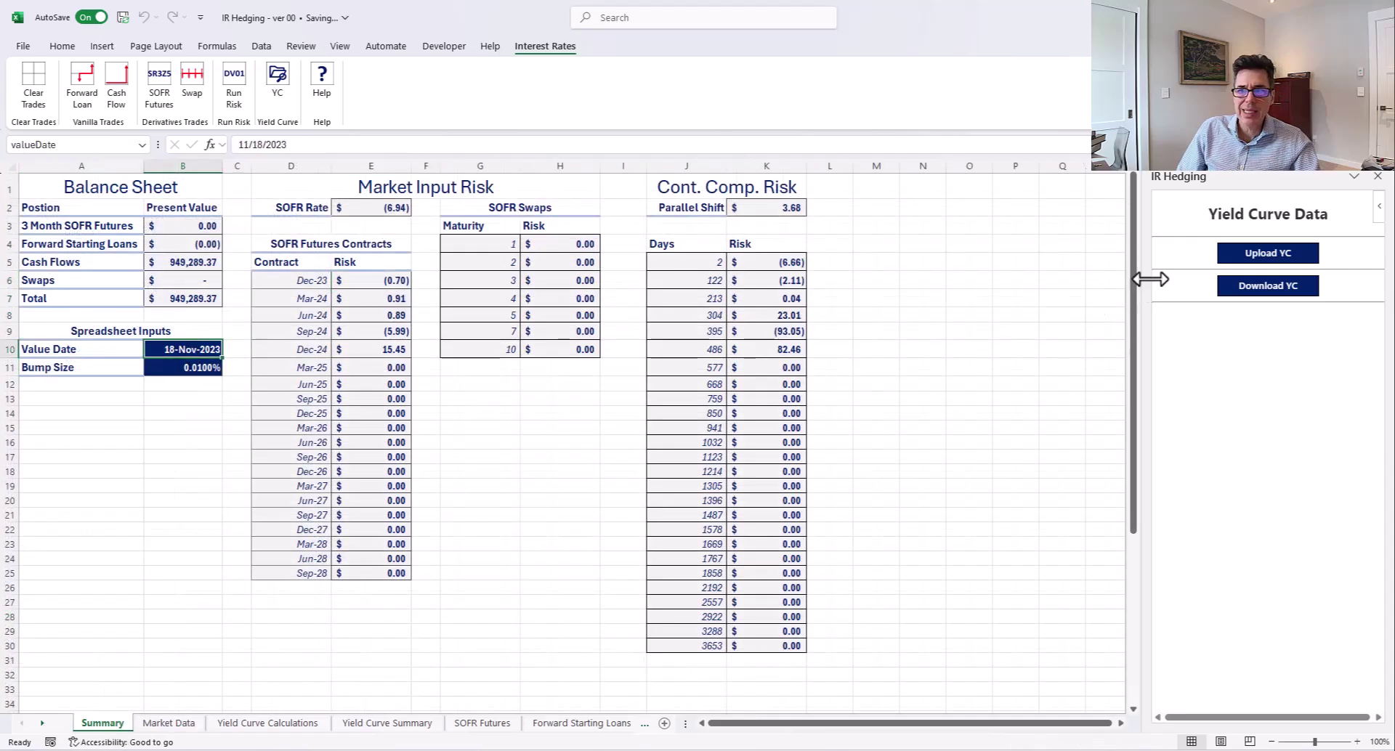